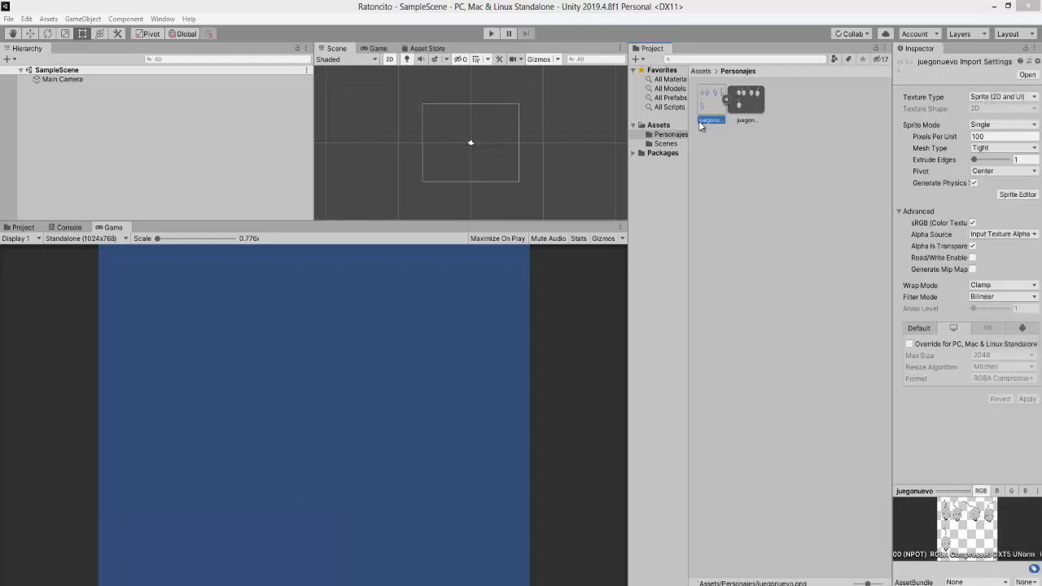
# - Inspect the single sprite inside the juegonuevo texture, then return to its import settings
pyautogui.click(729, 97)
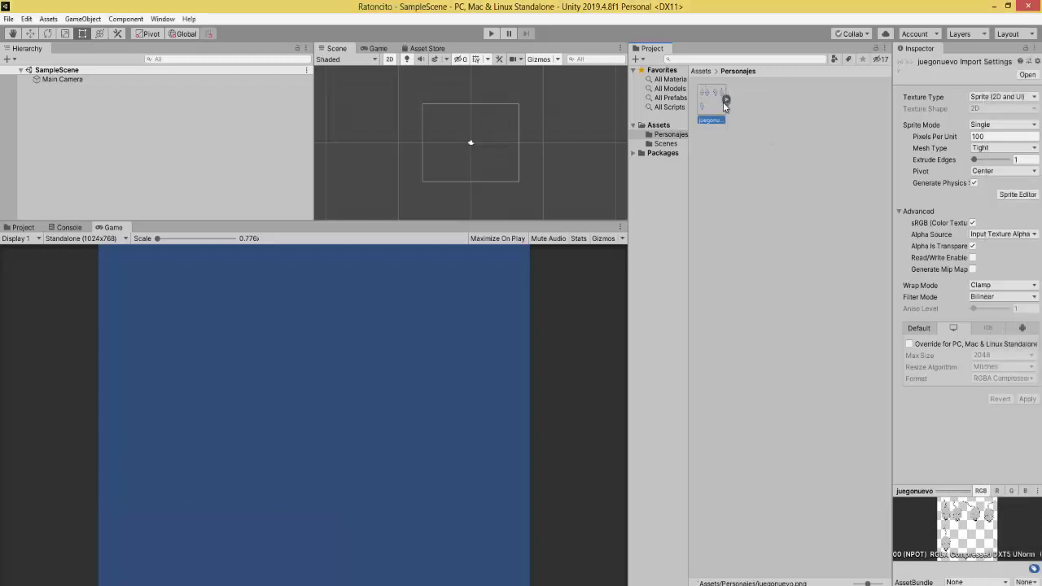
pyautogui.click(724, 96)
pyautogui.click(741, 106)
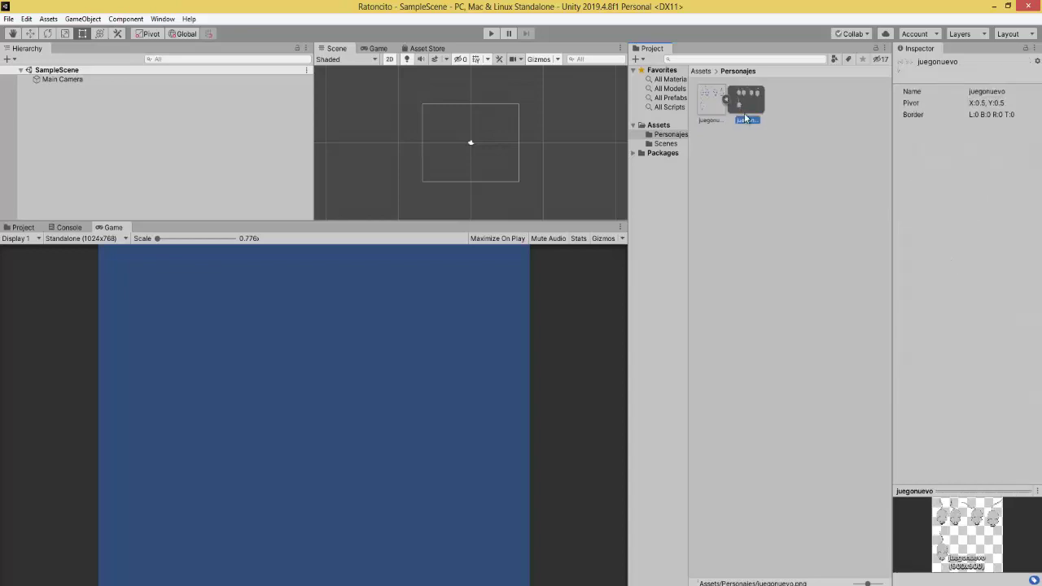
pyautogui.click(707, 105)
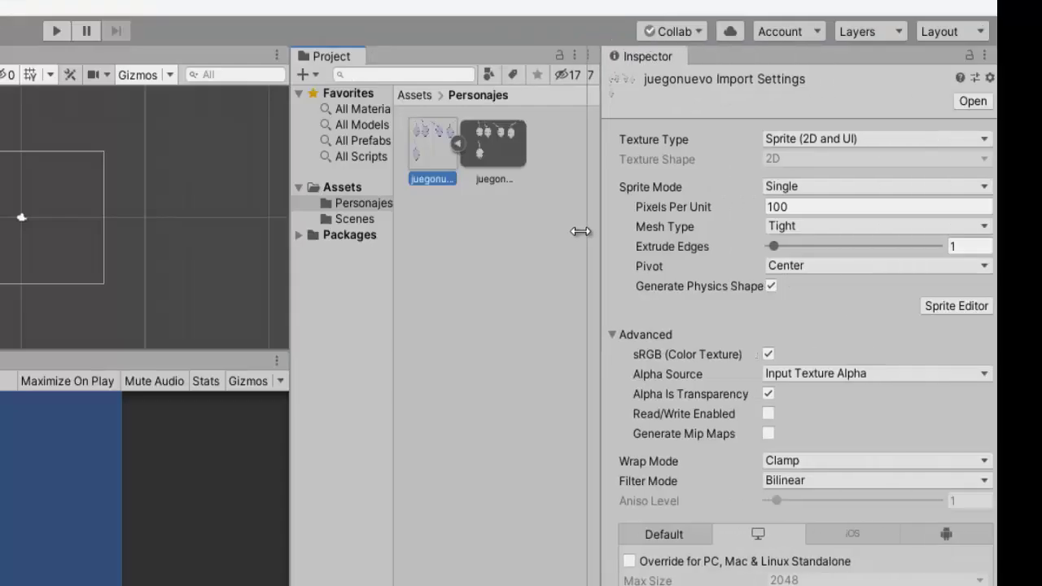
# - Set juegonuevo's Sprite Mode to Multiple, apply it, and open the Sprite Editor
pyautogui.moveTo(890, 153); pyautogui.dragTo(787, 151)
pyautogui.click(917, 127)
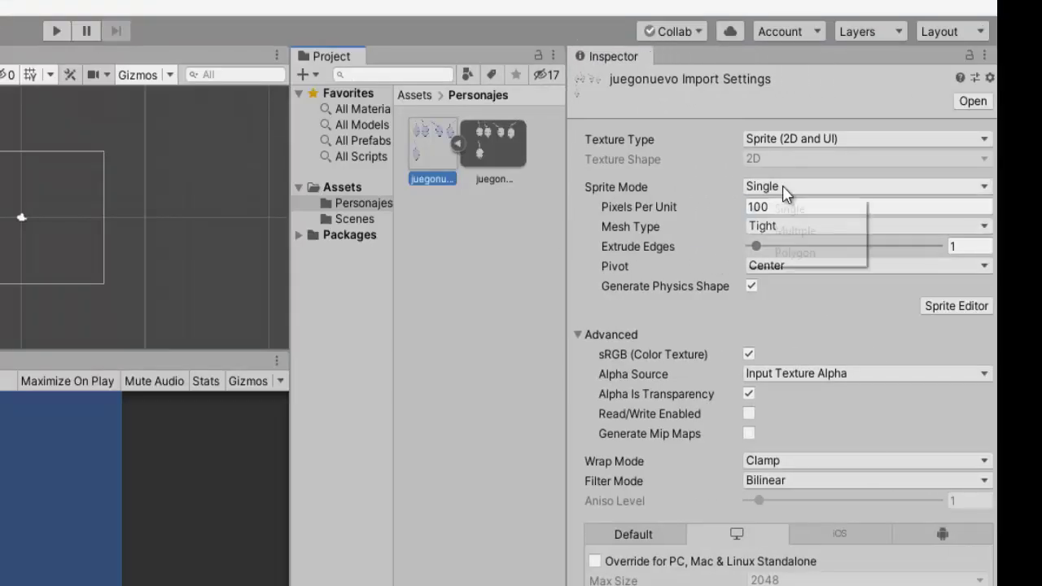
pyautogui.click(795, 231)
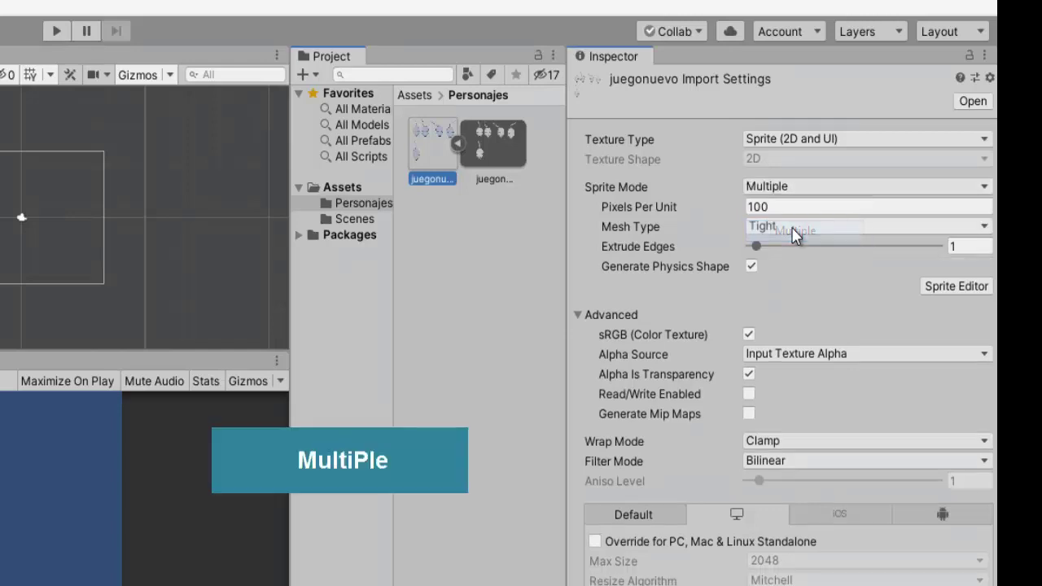
pyautogui.click(935, 285)
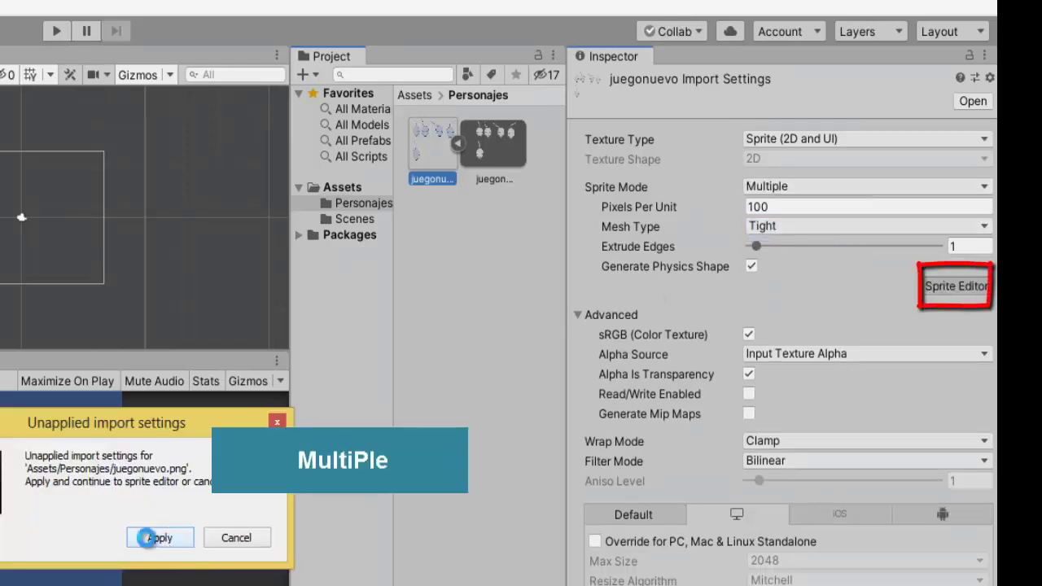
pyautogui.click(147, 538)
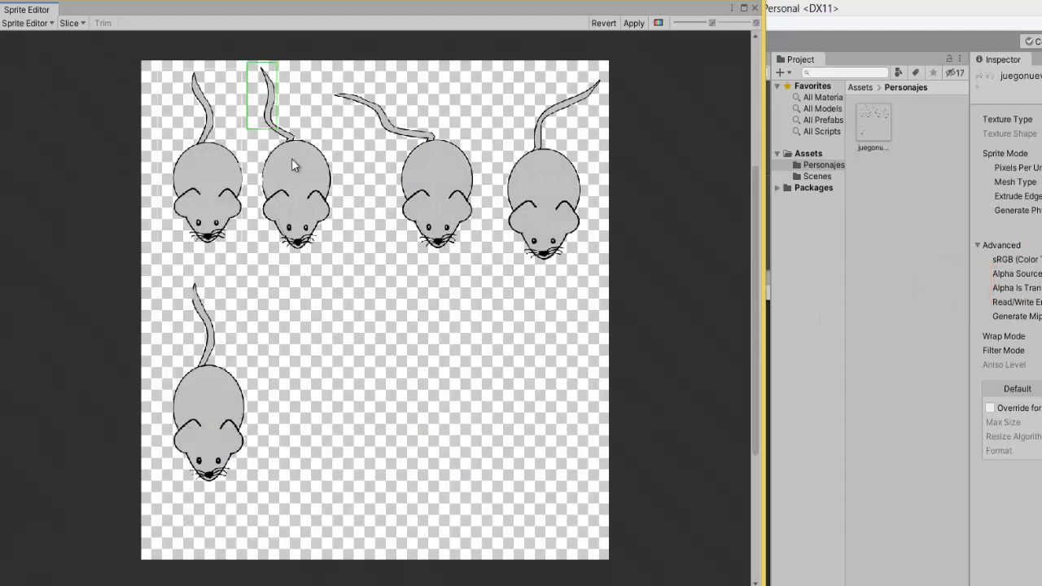
# - Frame the second, third, fourth and bottom-left mice as separate sprite rectangles
pyautogui.moveTo(292, 160); pyautogui.dragTo(331, 268)
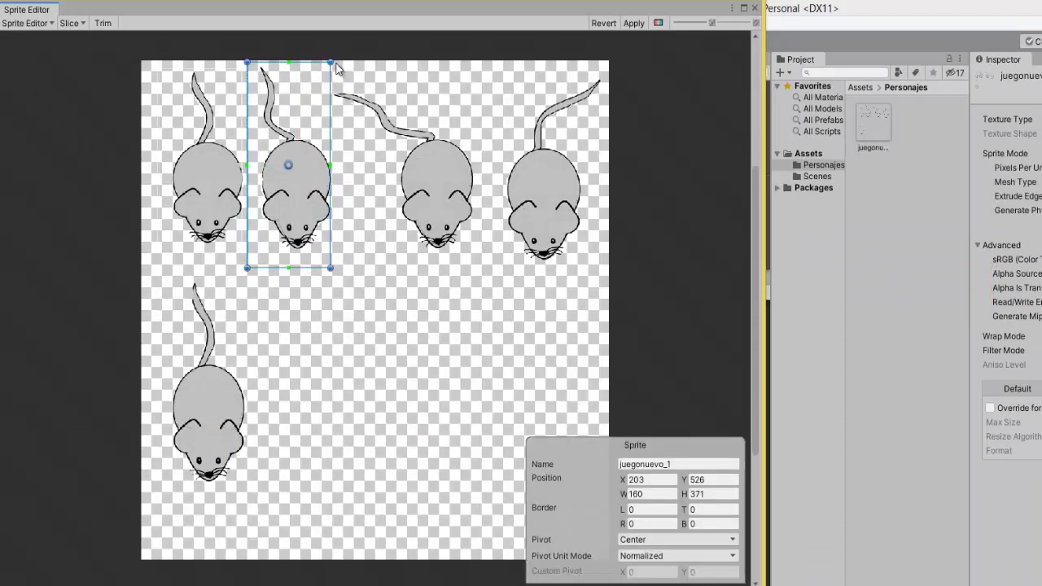
pyautogui.moveTo(335, 63); pyautogui.dragTo(483, 279)
pyautogui.moveTo(490, 63); pyautogui.dragTo(605, 279)
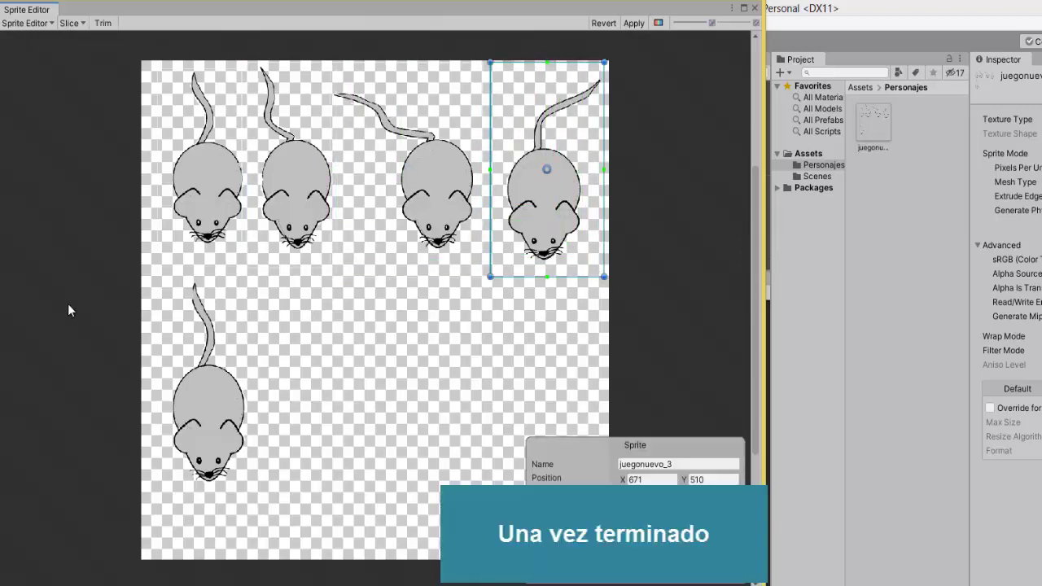
pyautogui.moveTo(155, 282); pyautogui.dragTo(263, 509)
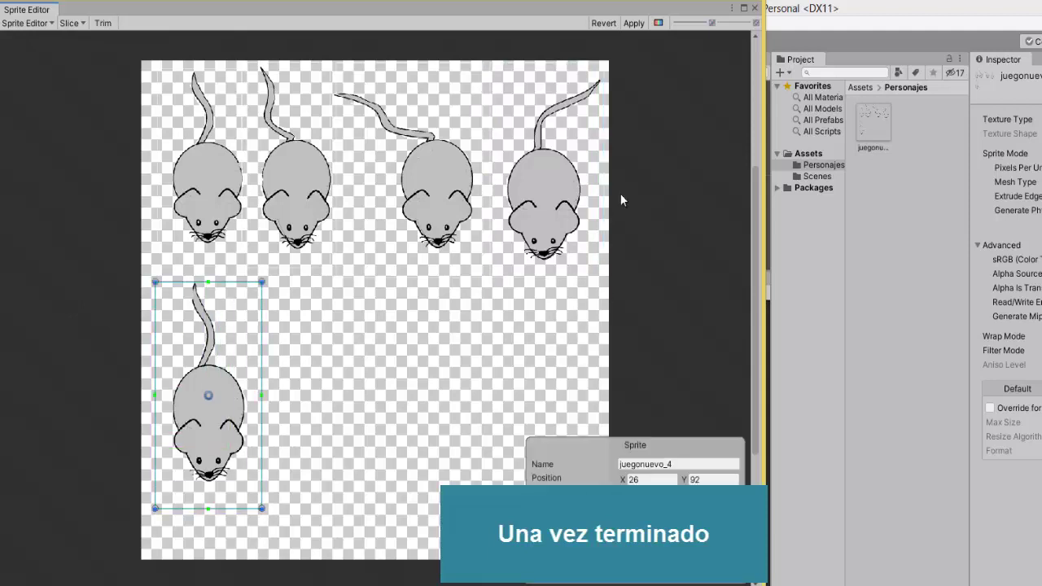
# - Apply the sprite slices, close the Sprite Editor and select a new mouse sprite
pyautogui.click(643, 26)
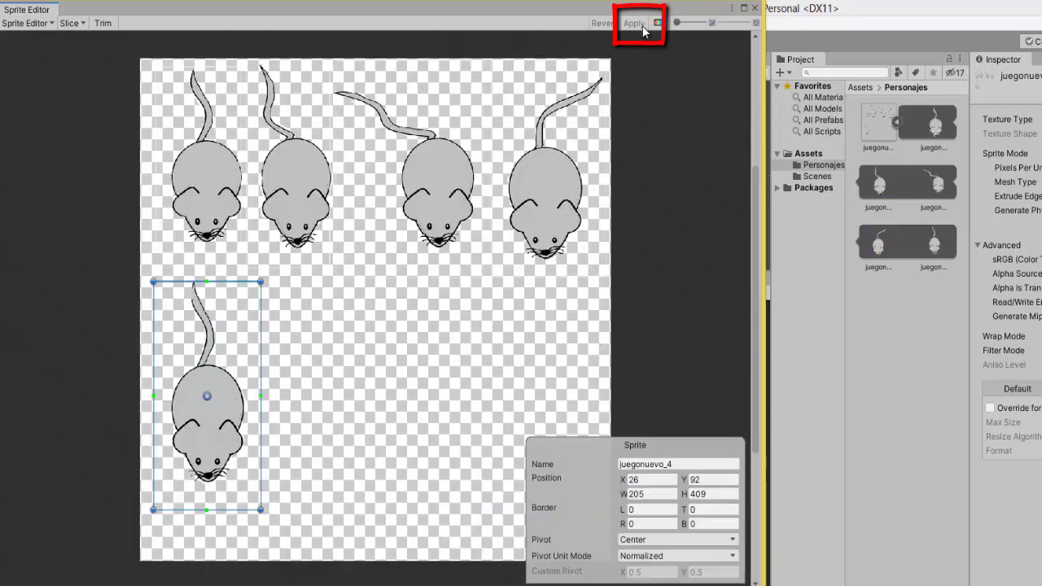
pyautogui.click(754, 8)
pyautogui.click(941, 129)
# - Look through the sliced mouse sprites, then collapse juegonuevo to one thumbnail
pyautogui.click(877, 199)
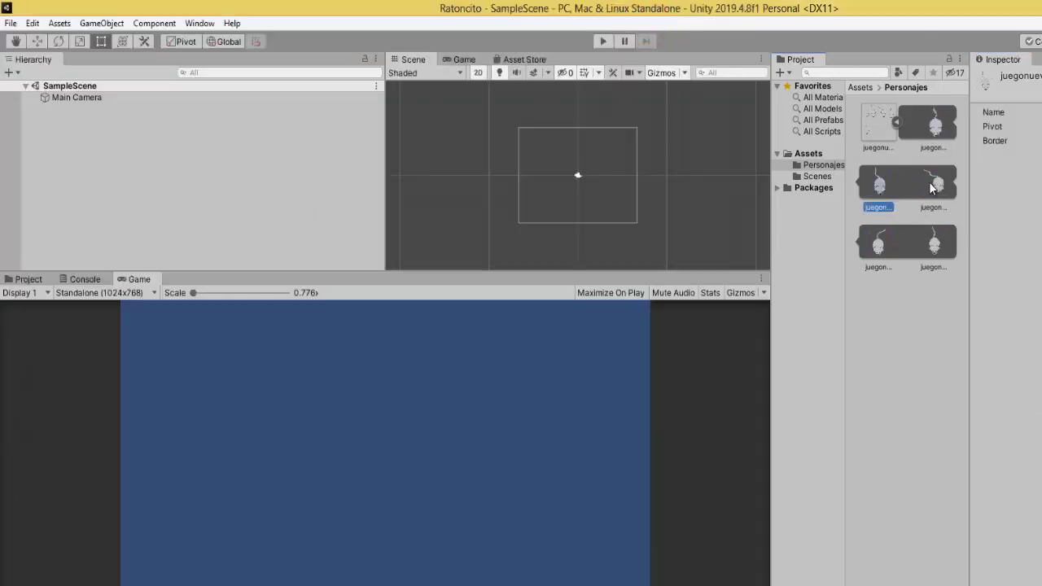
pyautogui.click(938, 189)
pyautogui.click(948, 243)
pyautogui.click(877, 251)
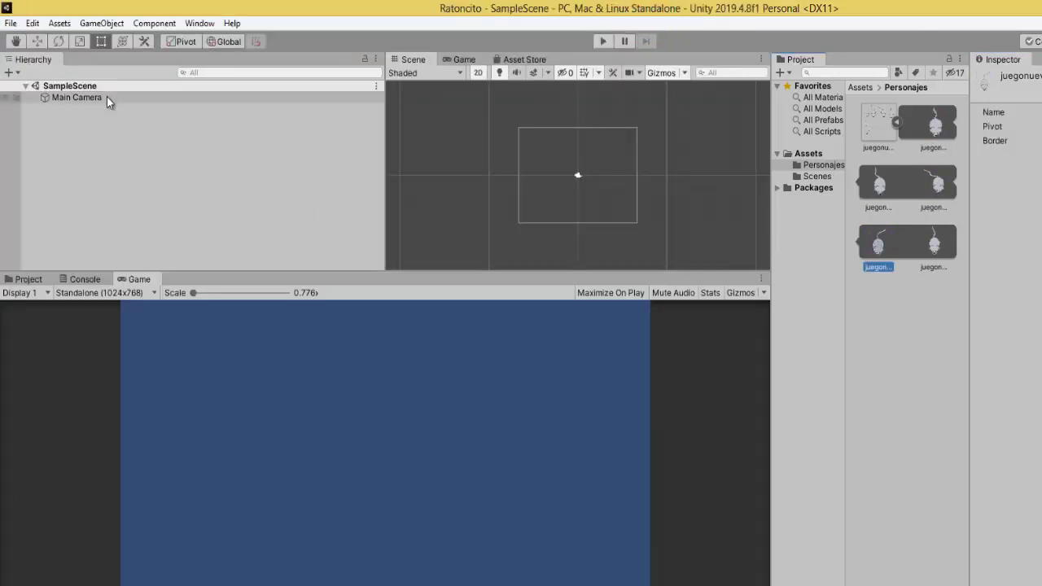
pyautogui.click(897, 122)
pyautogui.click(880, 122)
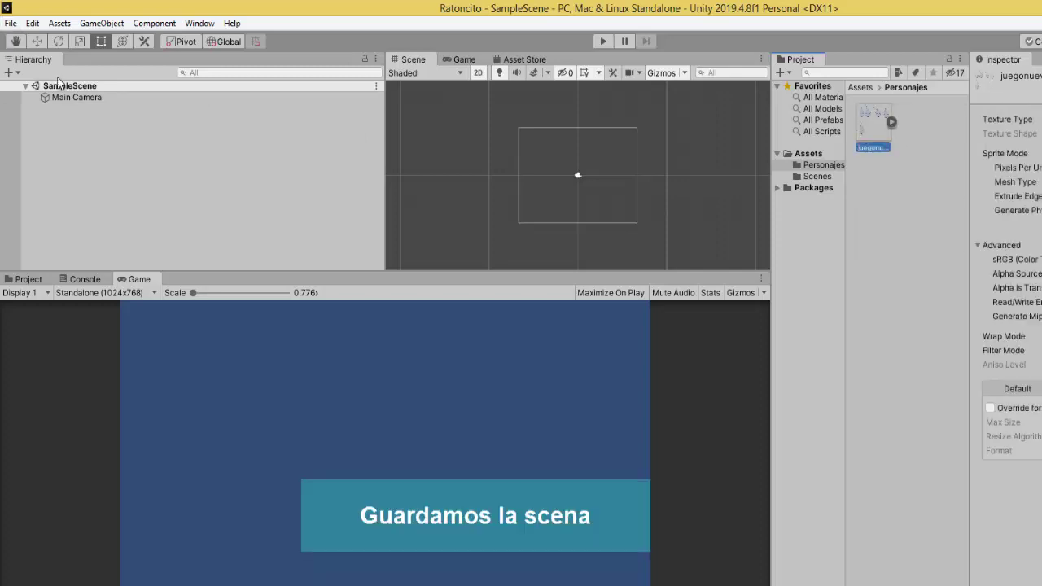
# - Save SampleScene with File > Save
pyautogui.click(13, 27)
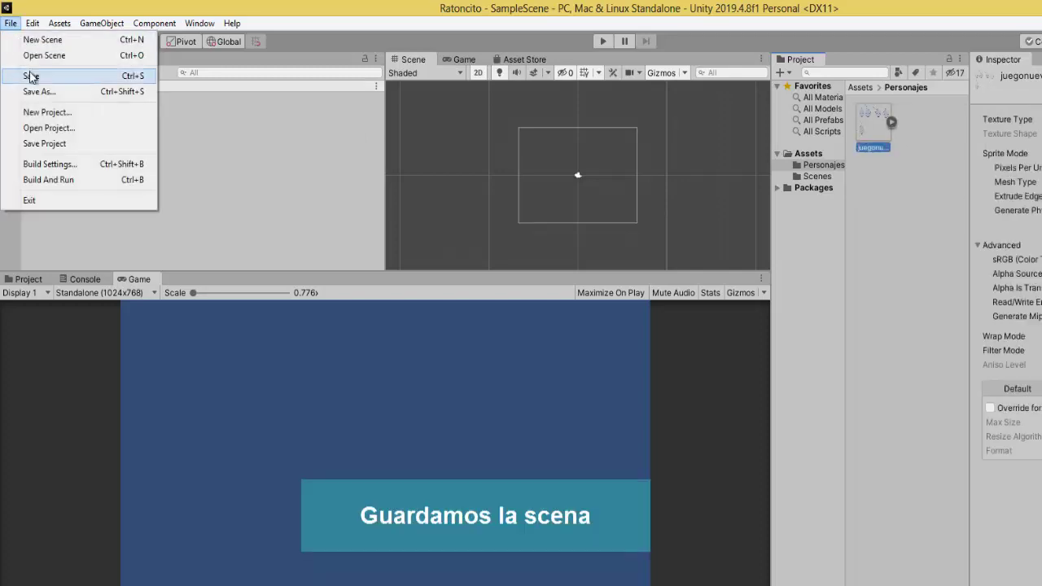
pyautogui.click(67, 76)
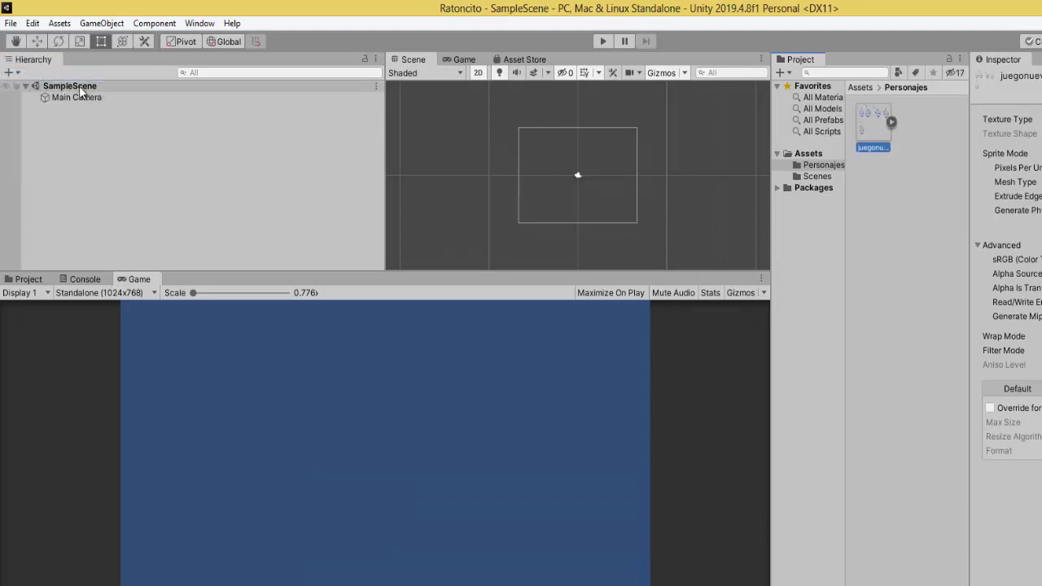
pyautogui.scroll(-1, 571, 177)
pyautogui.scroll(2, 571, 176)
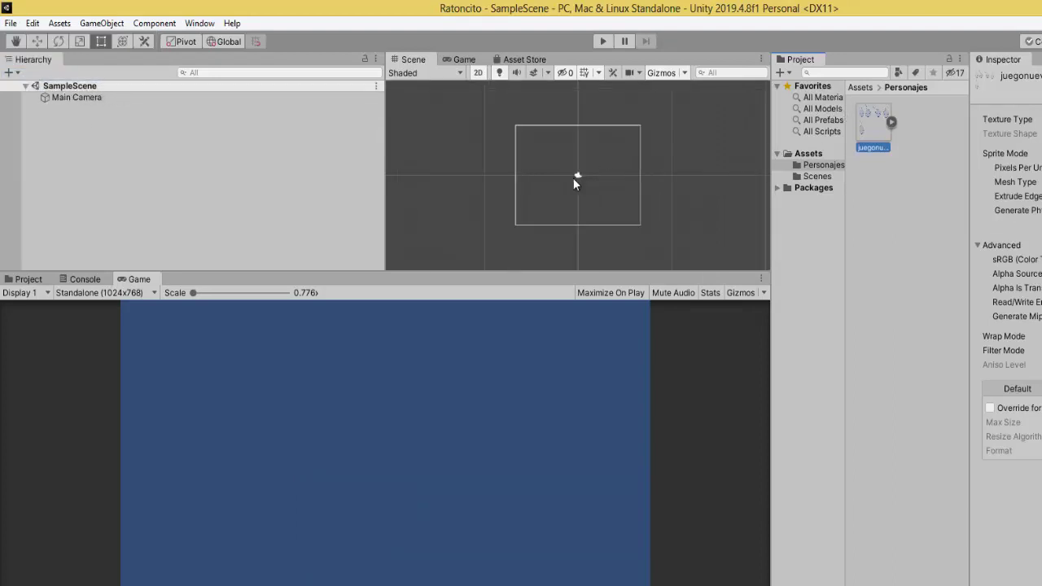
# - Expand juegonuevo's sprites again and pick the mouse sprite to place
pyautogui.click(892, 123)
pyautogui.click(937, 123)
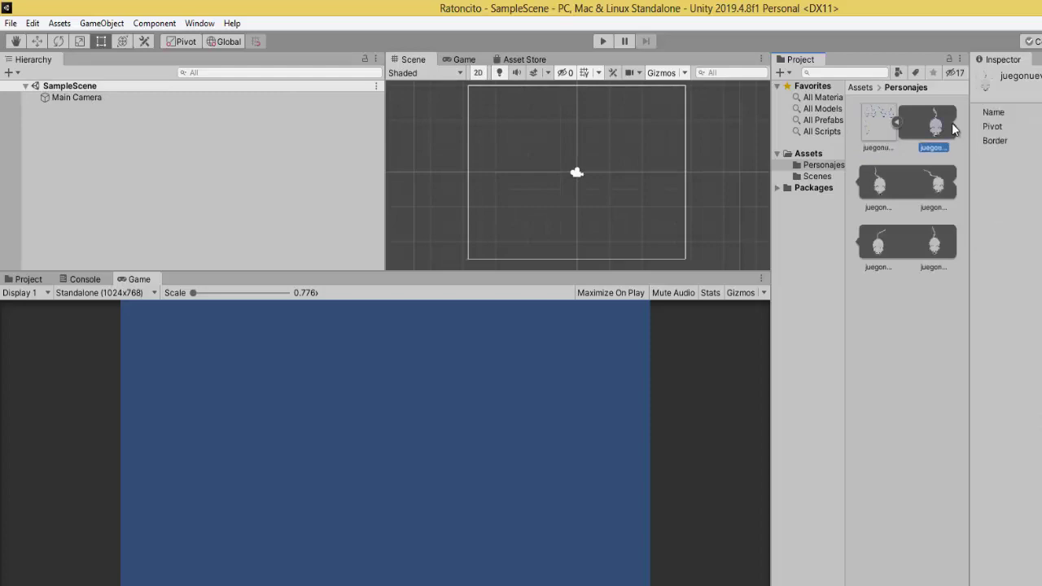
pyautogui.click(938, 184)
pyautogui.click(879, 244)
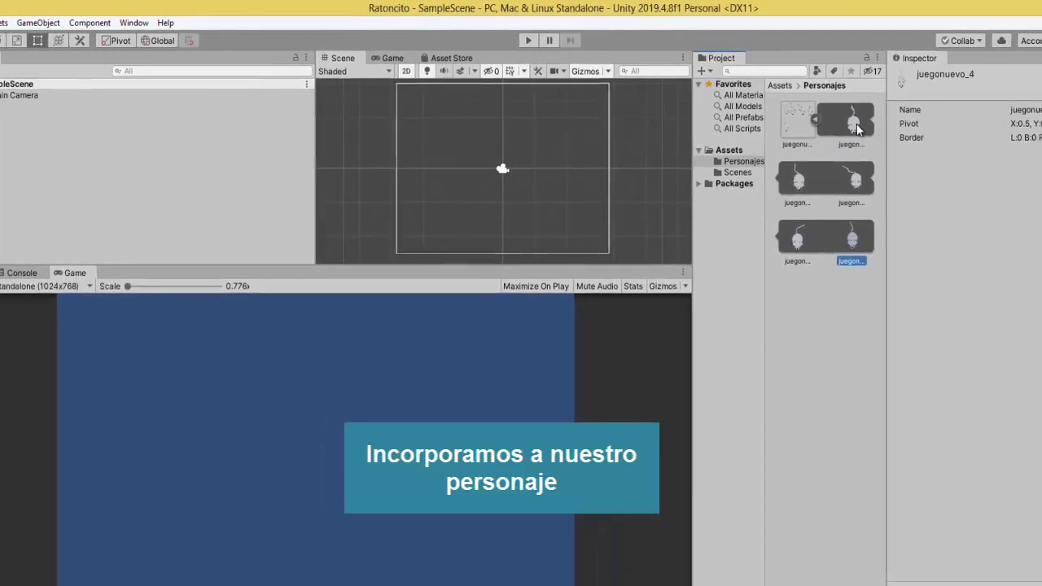
# - Drag a sliced mouse sprite into the Scene view, left of centre
pyautogui.moveTo(889, 244); pyautogui.dragTo(495, 174)
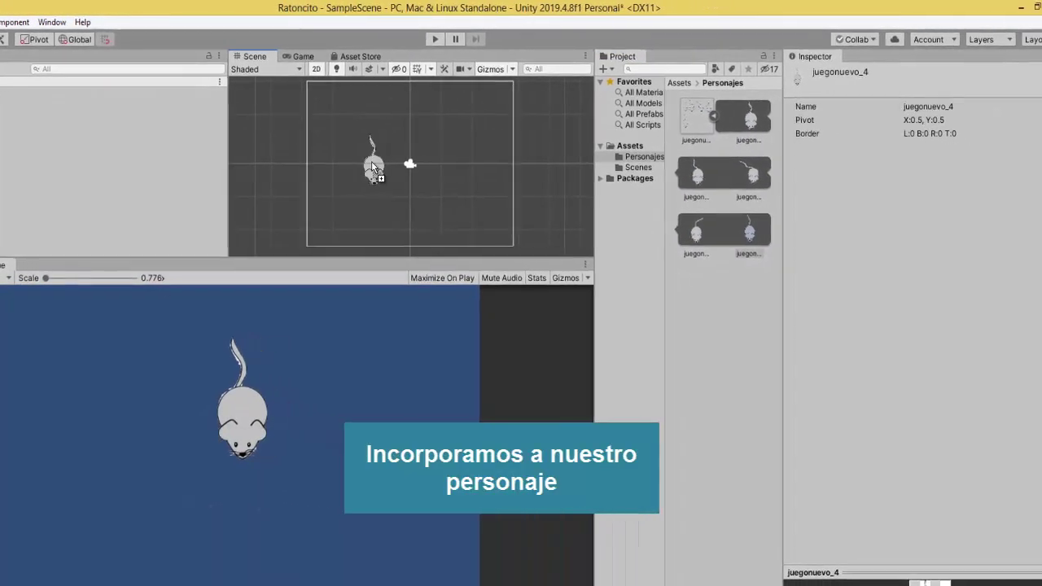
pyautogui.moveTo(372, 167); pyautogui.dragTo(373, 168)
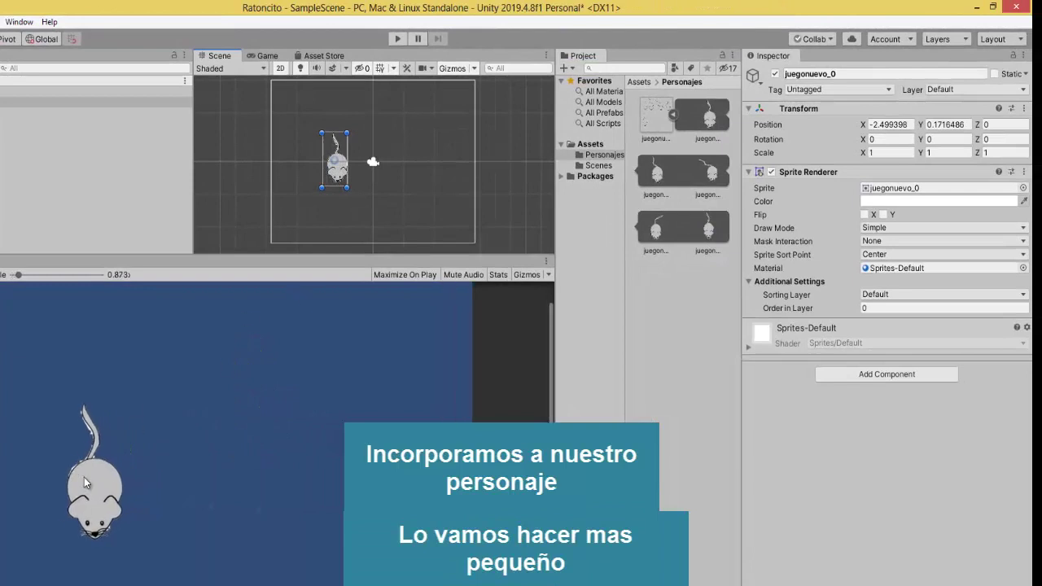
pyautogui.scroll(2, 86, 476)
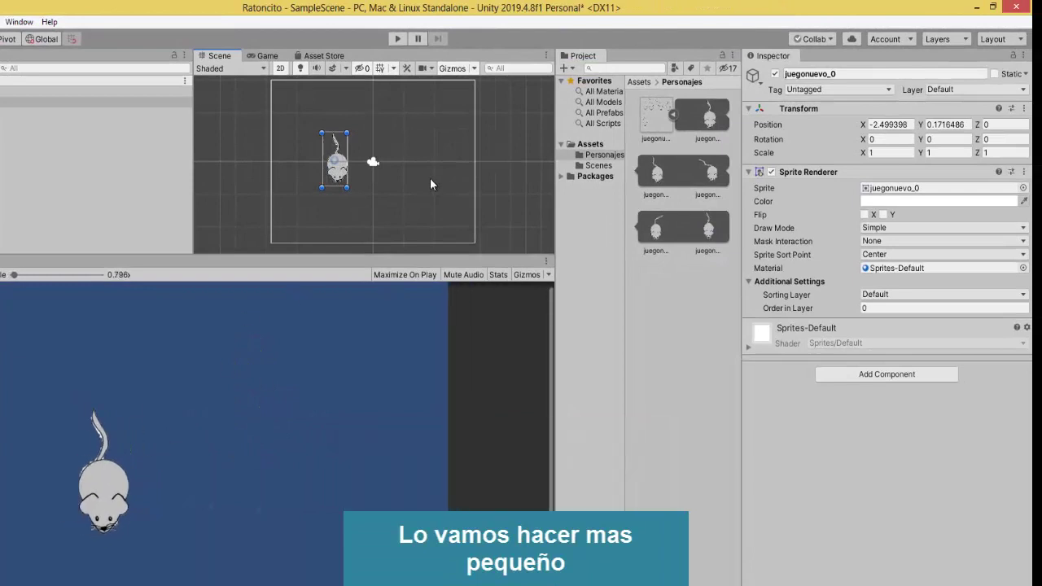
# - Apply Pixels Per Unit 50, then 150, then 170 to the sheet, and place juegonuevo_0
pyautogui.click(669, 130)
pyautogui.click(913, 157)
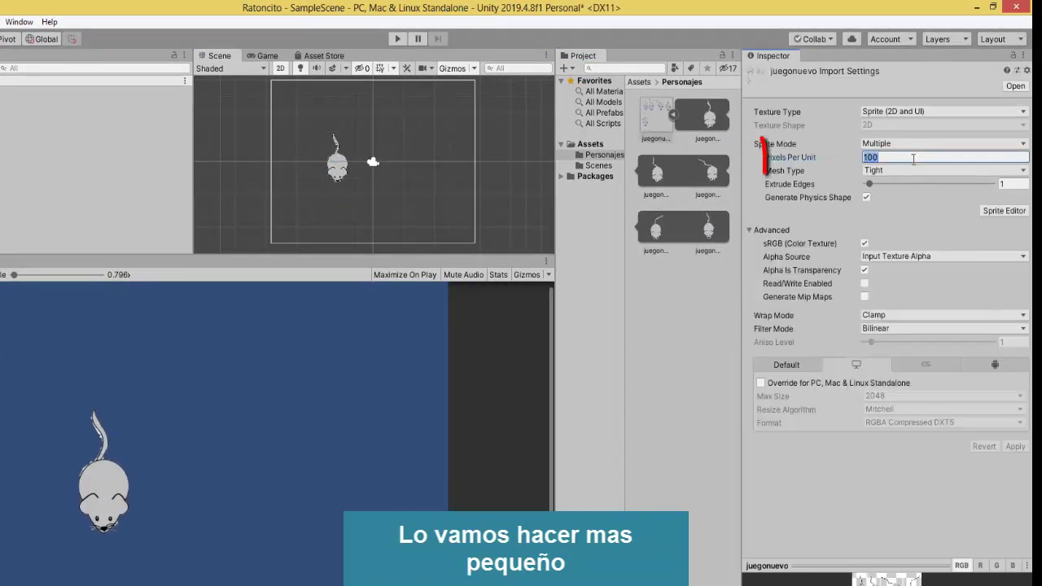
pyautogui.write('50')
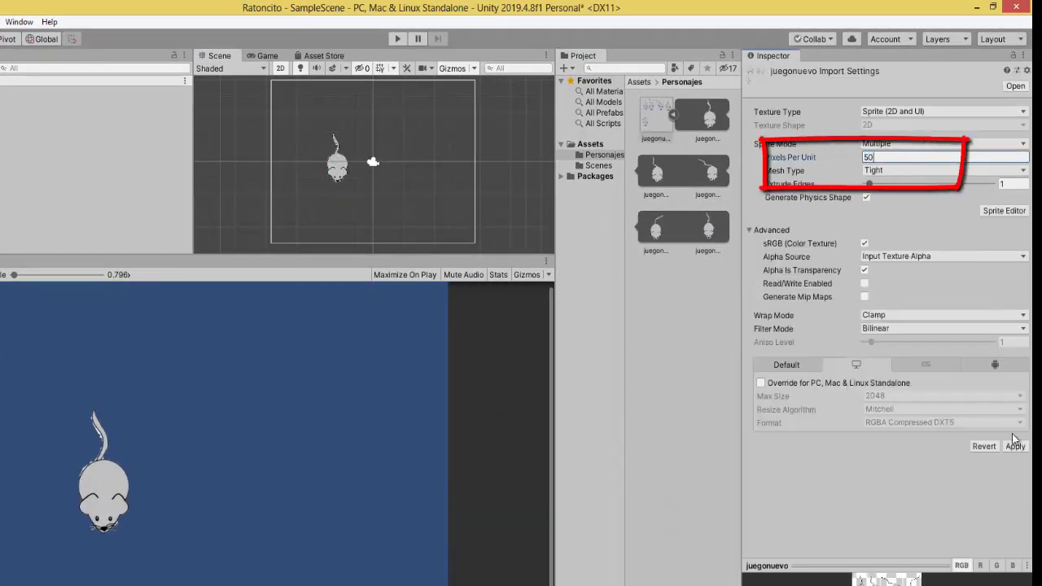
pyautogui.click(1015, 446)
pyautogui.click(881, 157)
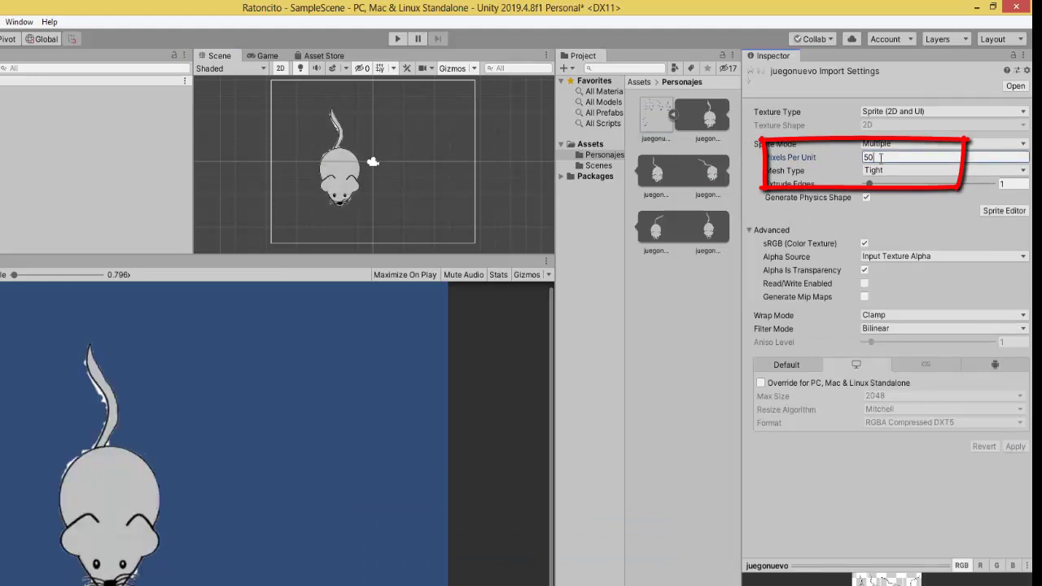
pyautogui.write('150')
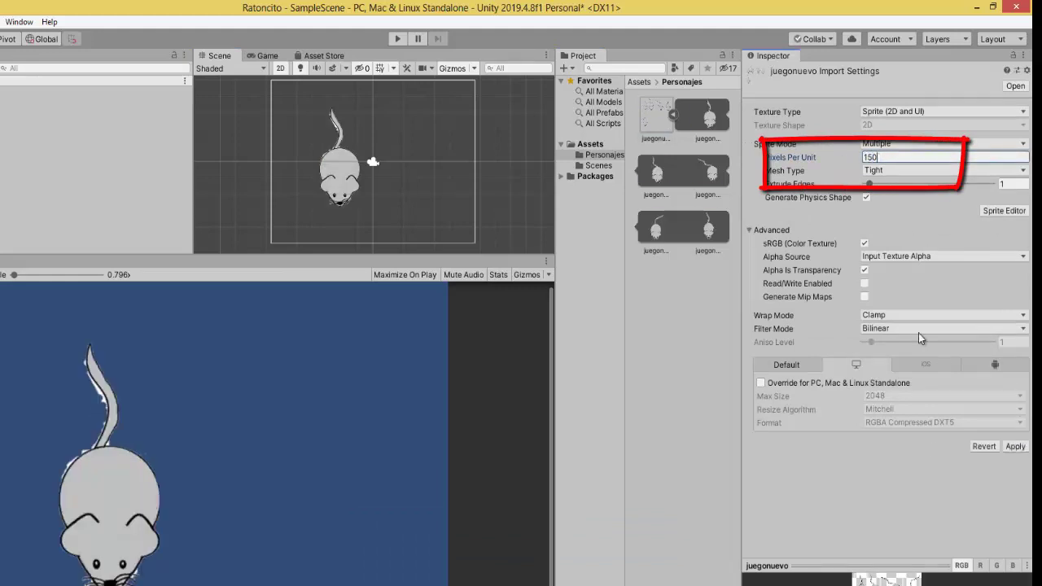
pyautogui.click(1016, 446)
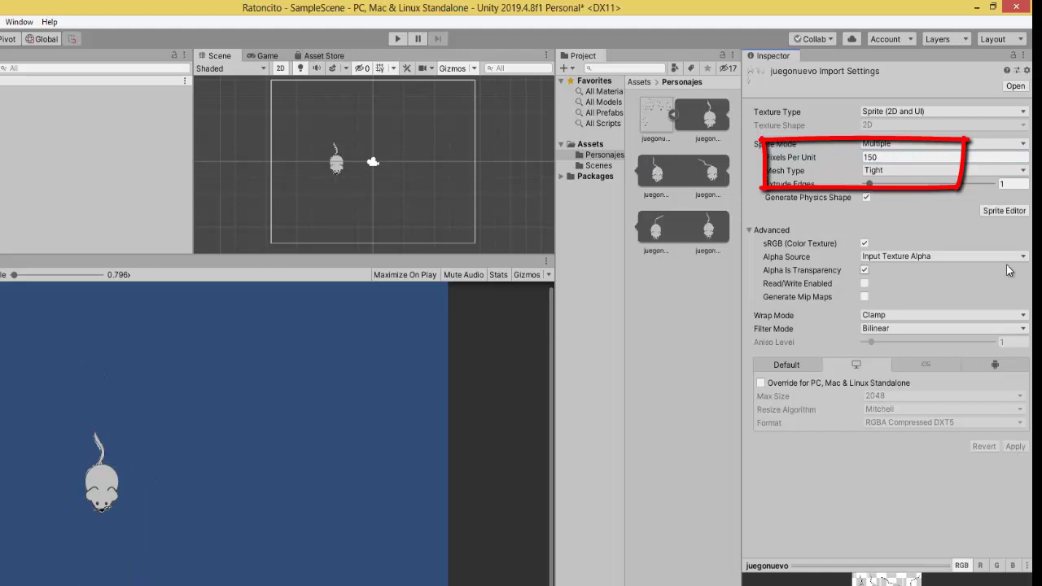
pyautogui.click(911, 157)
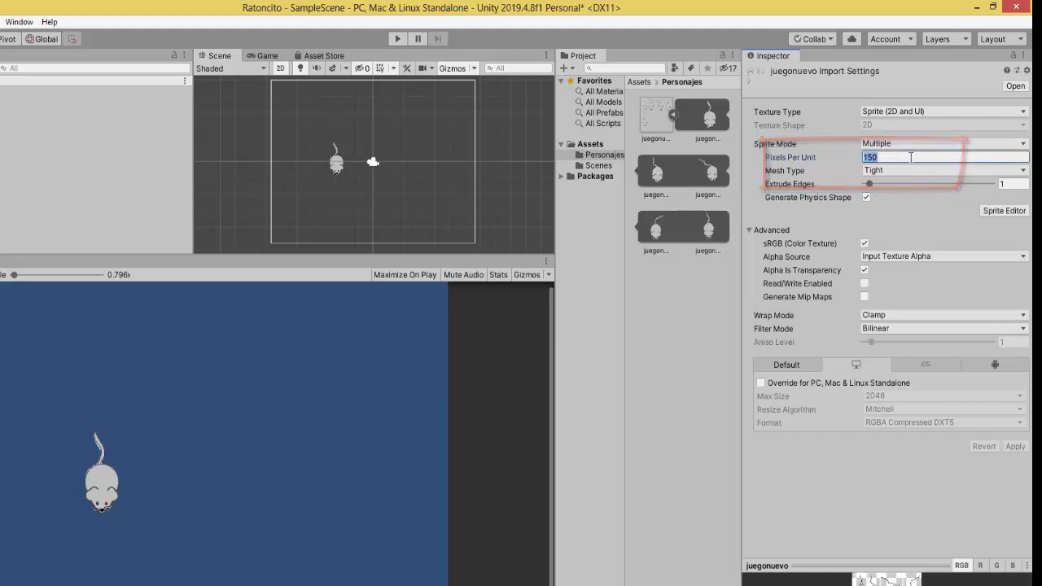
pyautogui.write('17')
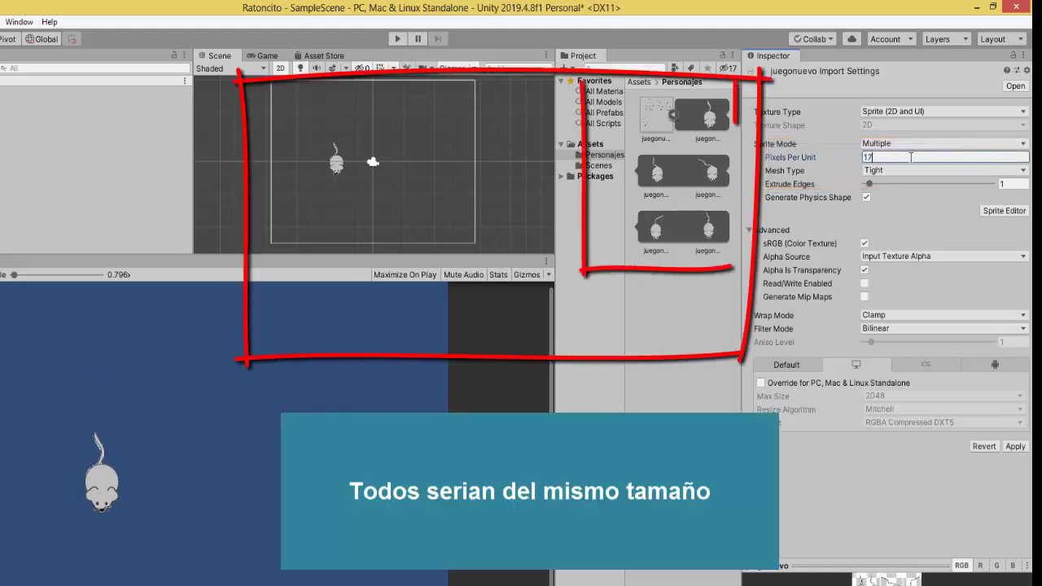
pyautogui.write('0')
pyautogui.click(1016, 448)
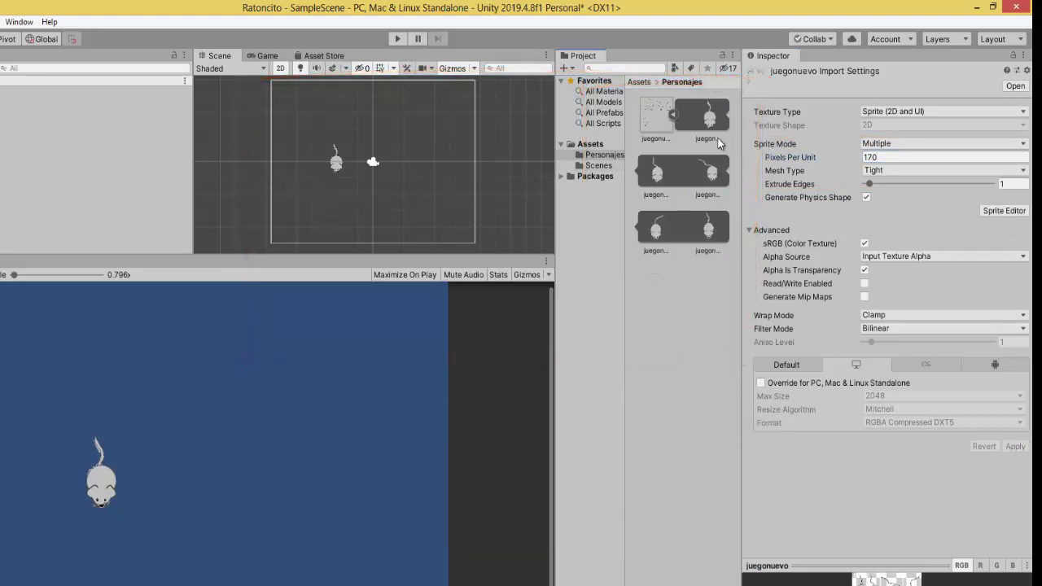
pyautogui.moveTo(356, 161); pyautogui.dragTo(356, 161)
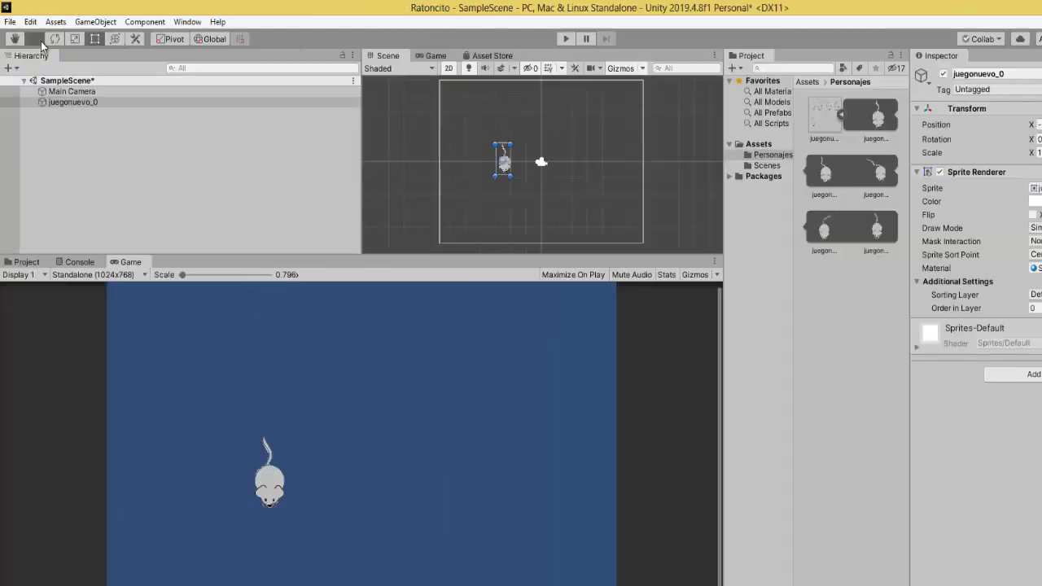
# - With the Move tool, shift juegonuevo_0 up and left, settling at X -4.81, Y 0.79
pyautogui.press('w')
pyautogui.moveTo(503, 118); pyautogui.dragTo(507, 85)
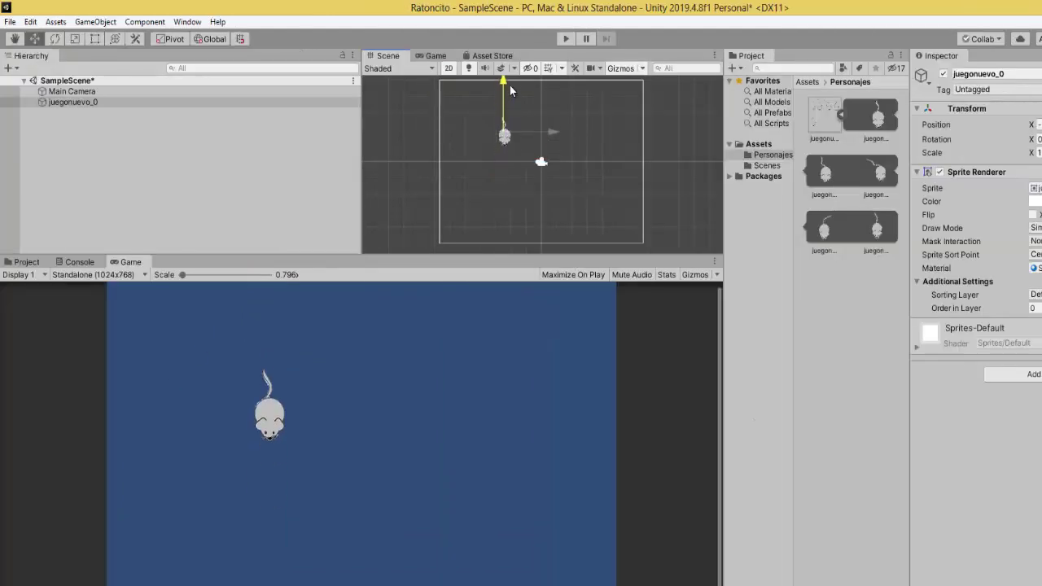
pyautogui.moveTo(538, 127); pyautogui.dragTo(502, 127)
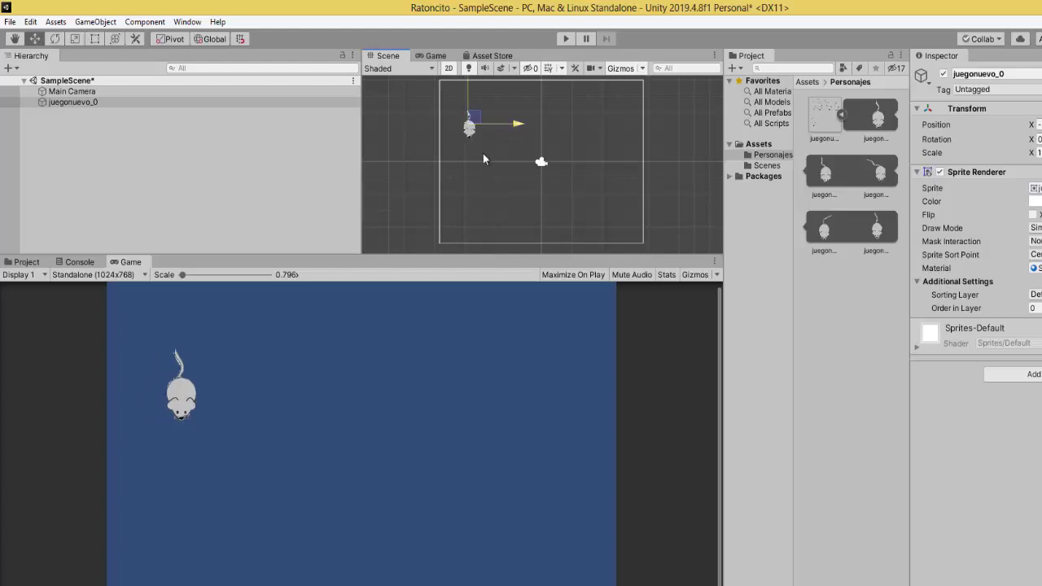
pyautogui.scroll(1, 222, 423)
pyautogui.scroll(-1, 222, 423)
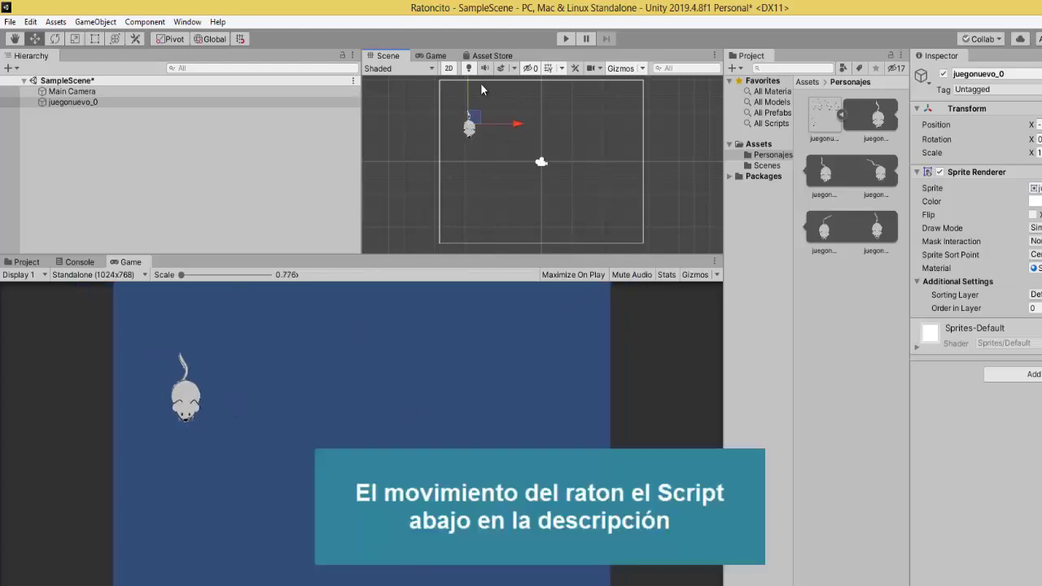
pyautogui.moveTo(480, 83); pyautogui.dragTo(487, 112)
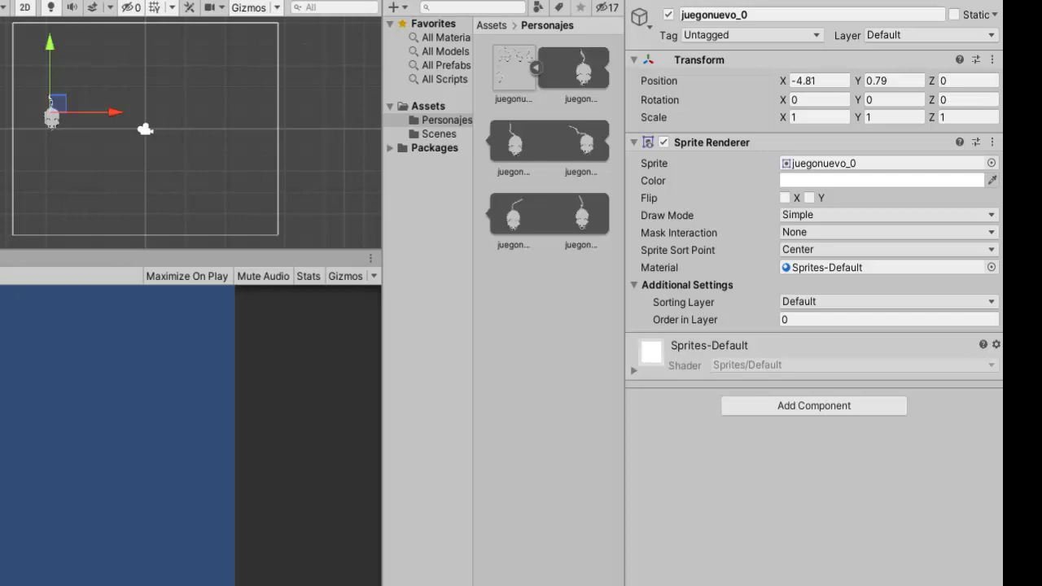
# - Rename the mouse PERSONAJE and add a Box Collider 2D widened to cover the sprite
pyautogui.click(750, 12)
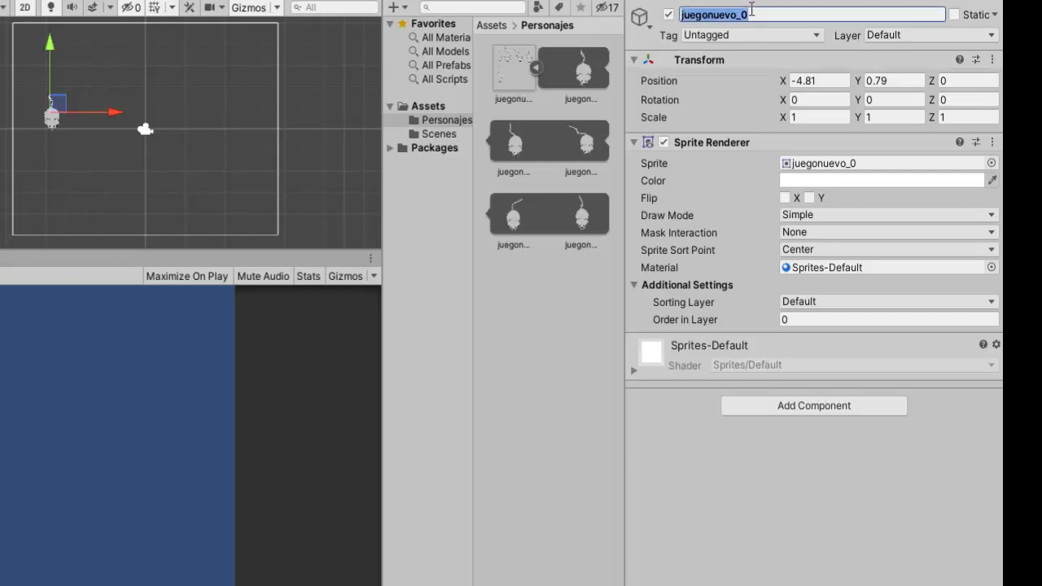
pyautogui.write('PERSONAJE')
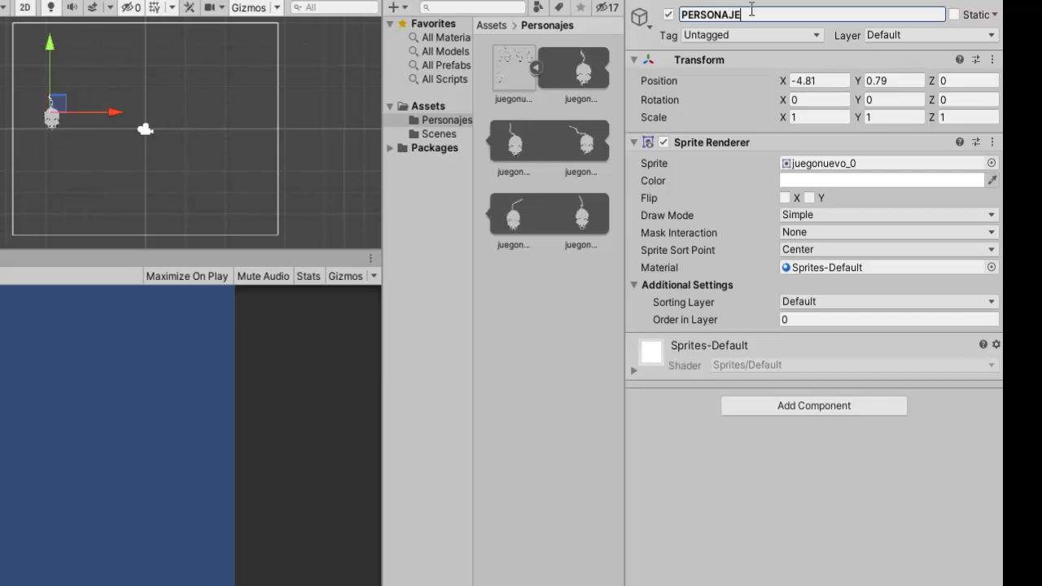
pyautogui.click(825, 407)
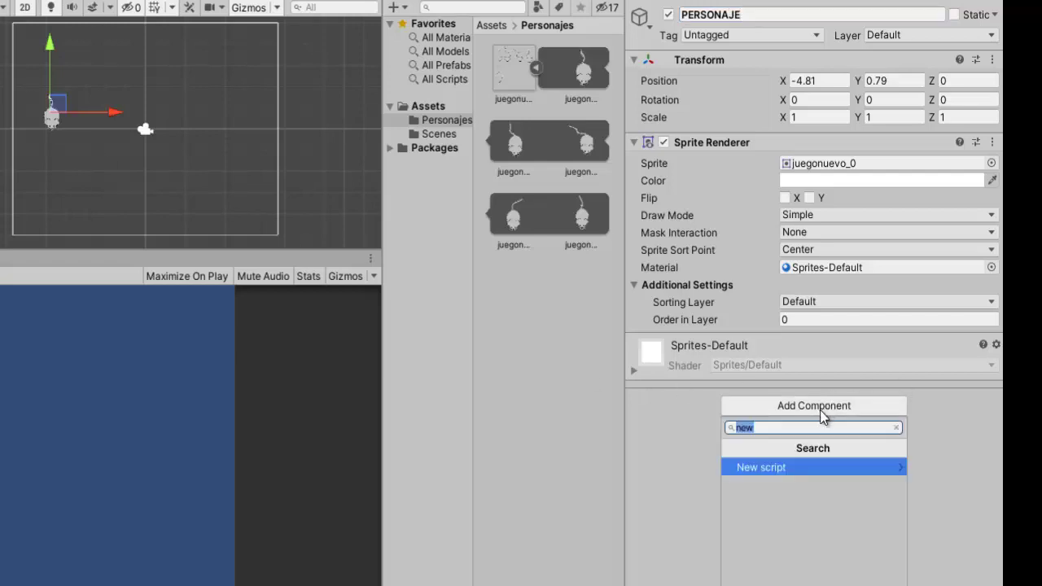
pyautogui.write('BO')
pyautogui.press('Down')
pyautogui.press('Return')
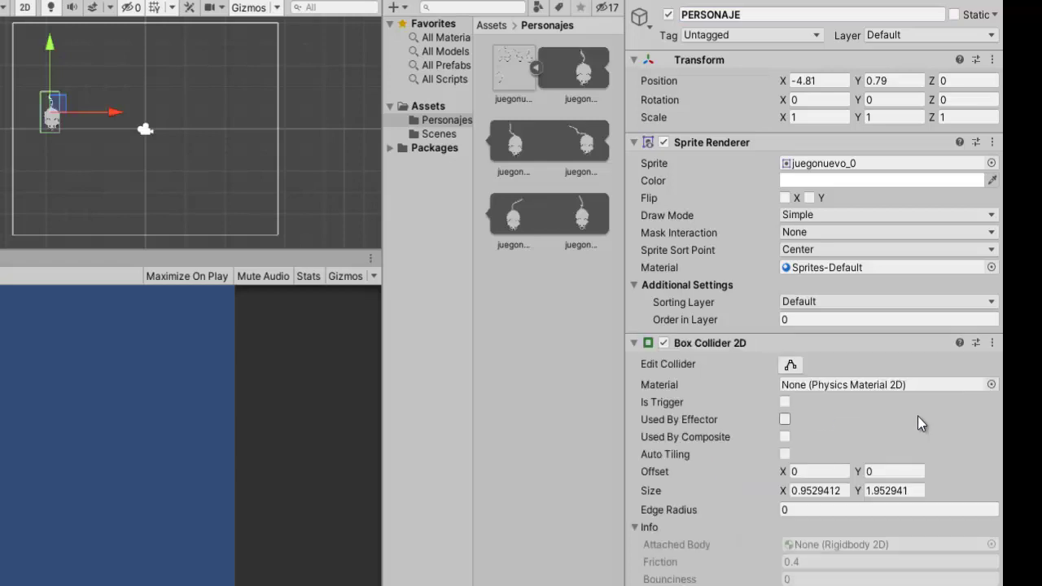
pyautogui.click(791, 366)
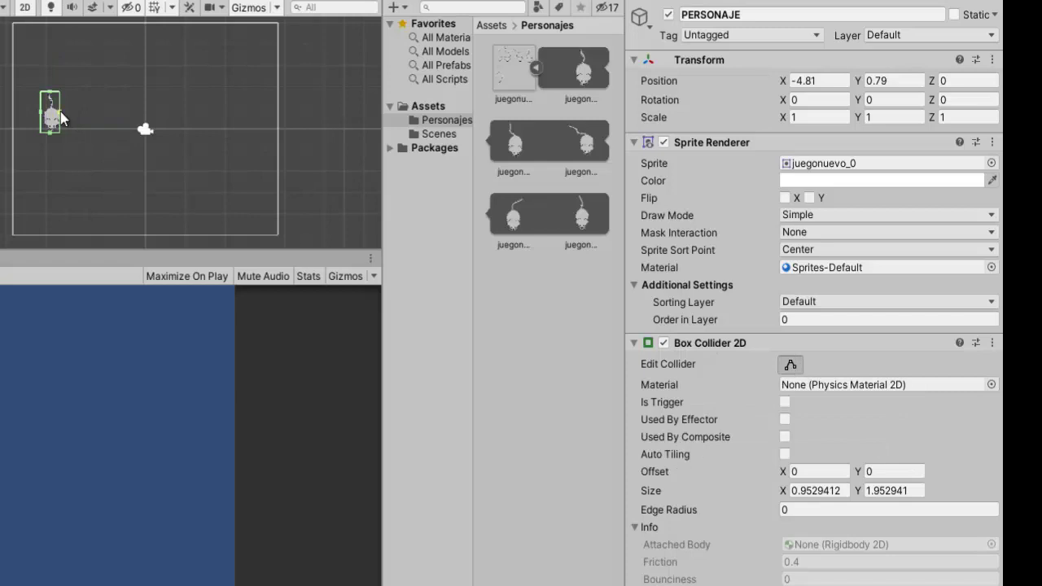
pyautogui.moveTo(60, 112); pyautogui.dragTo(65, 110)
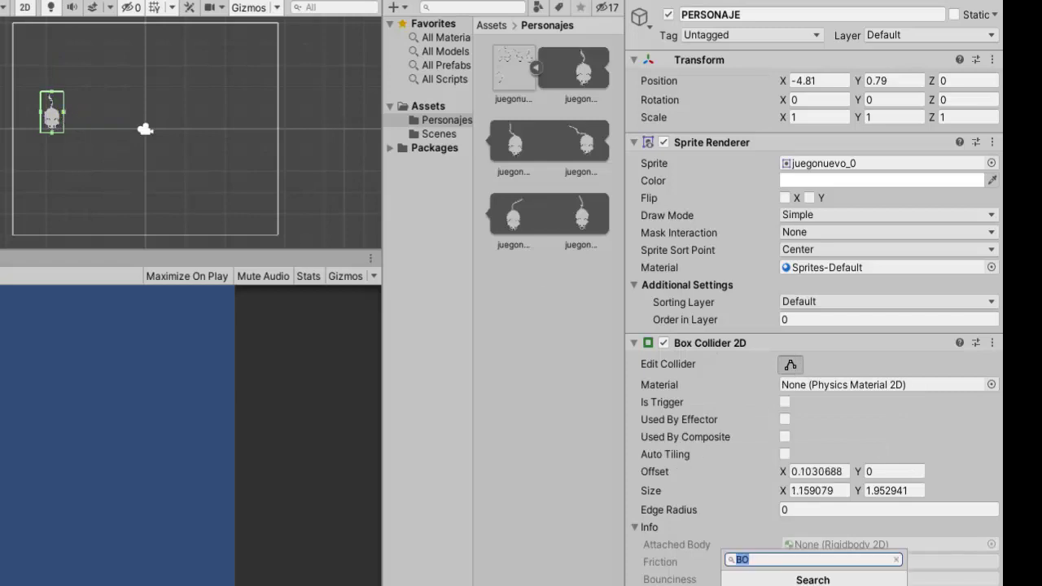
# - Add a Rigidbody 2D component to PERSONAJE
pyautogui.write('b')
pyautogui.press('BackSpace')
pyautogui.write('Ri')
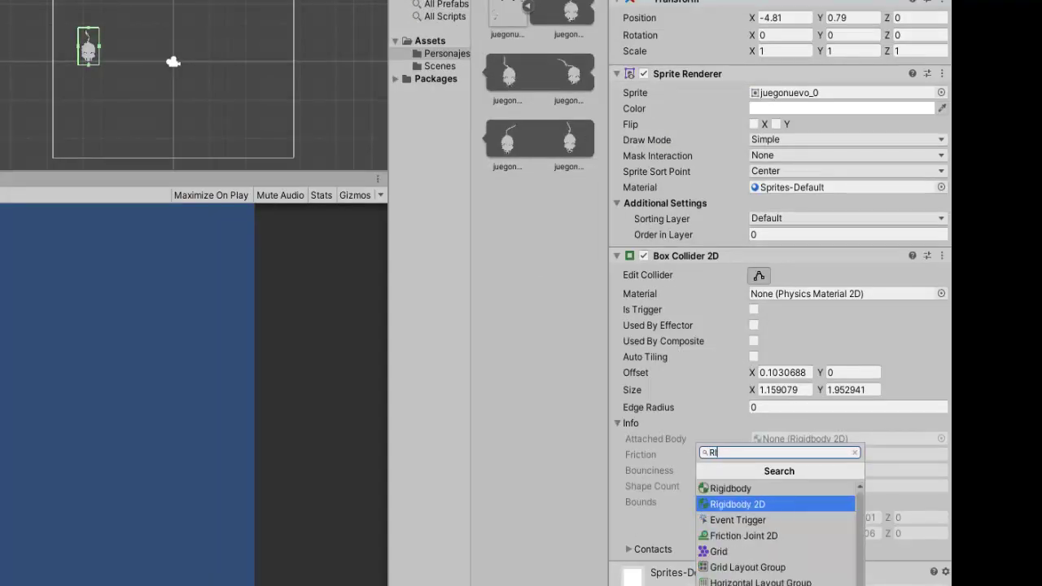
pyautogui.press('Return')
pyautogui.scroll(-5, 743, 572)
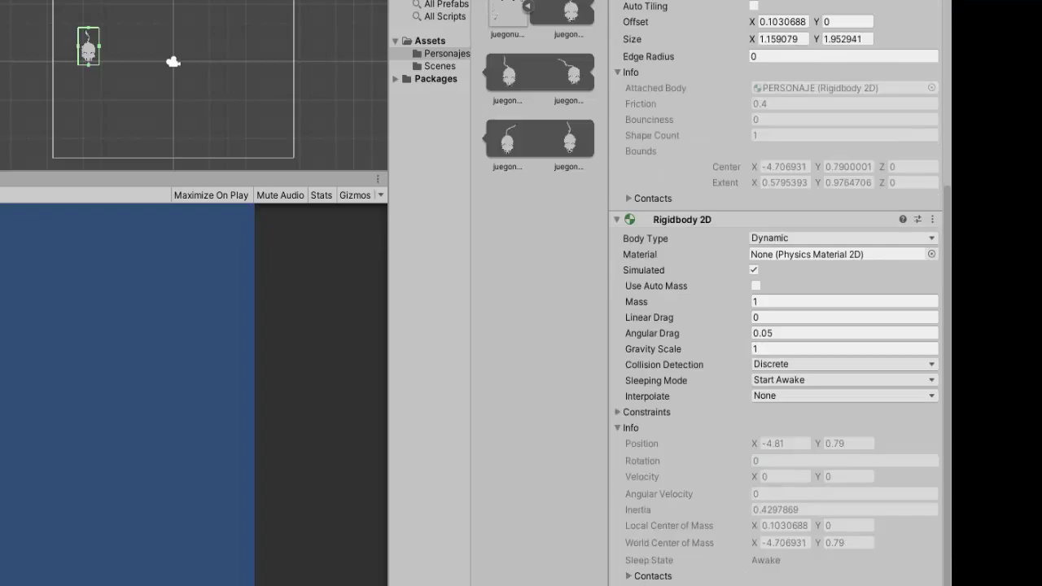
# - Play-test the scene to see the mouse fall, then set Rigidbody 2D Gravity Scale to 0
pyautogui.click(567, 50)
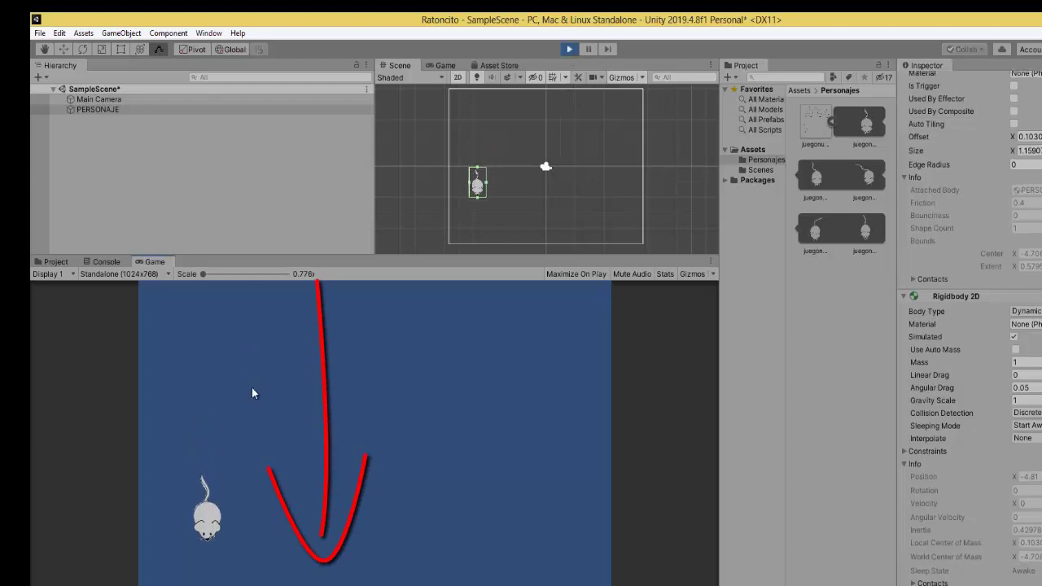
pyautogui.click(569, 50)
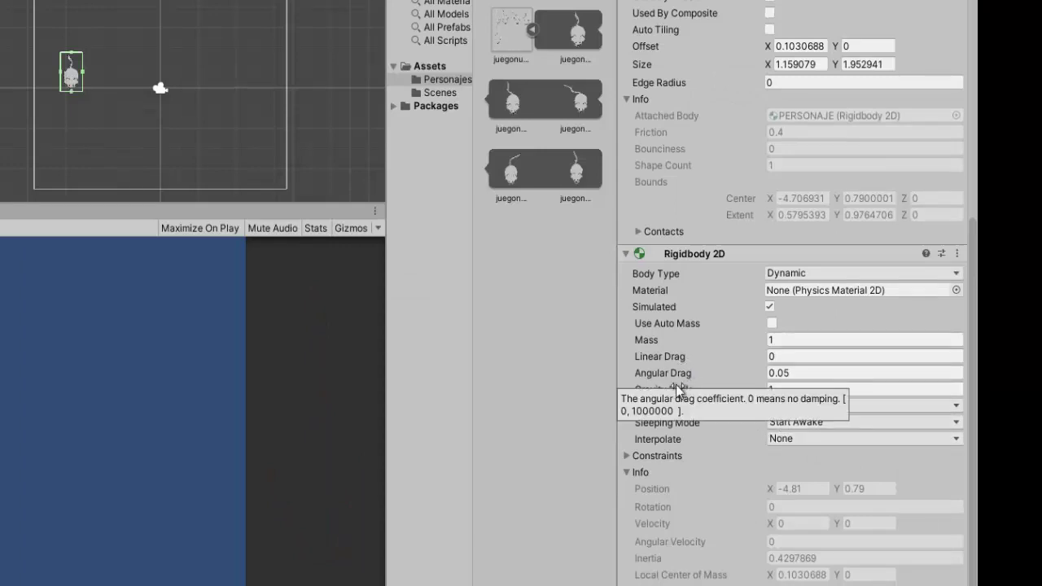
pyautogui.click(784, 389)
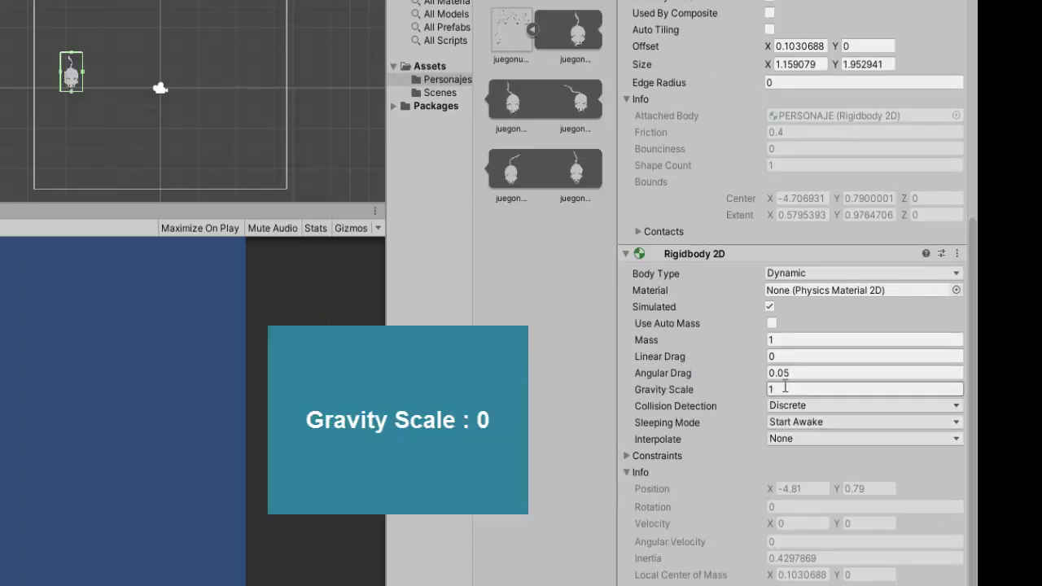
pyautogui.click(785, 388)
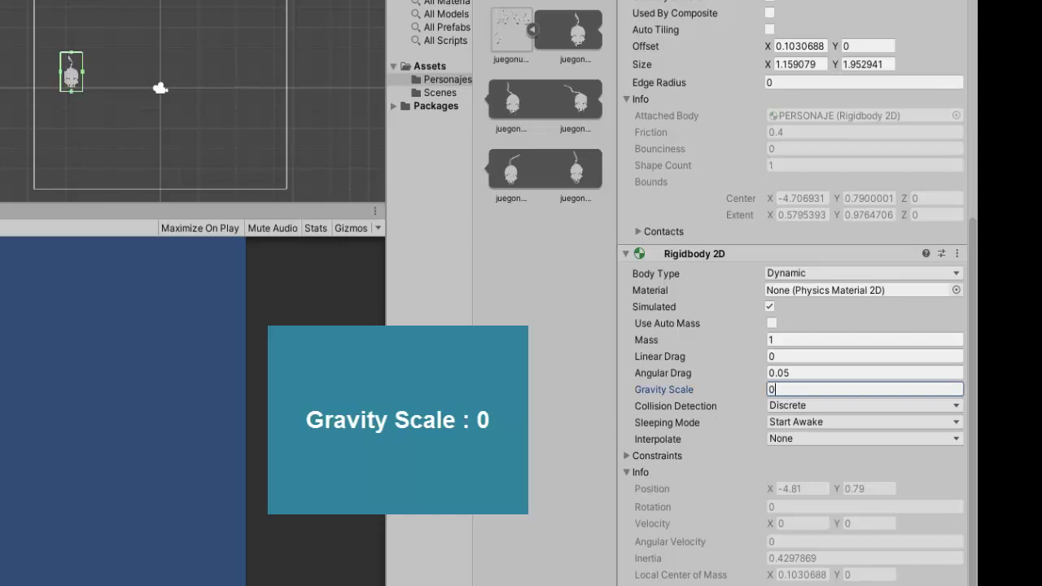
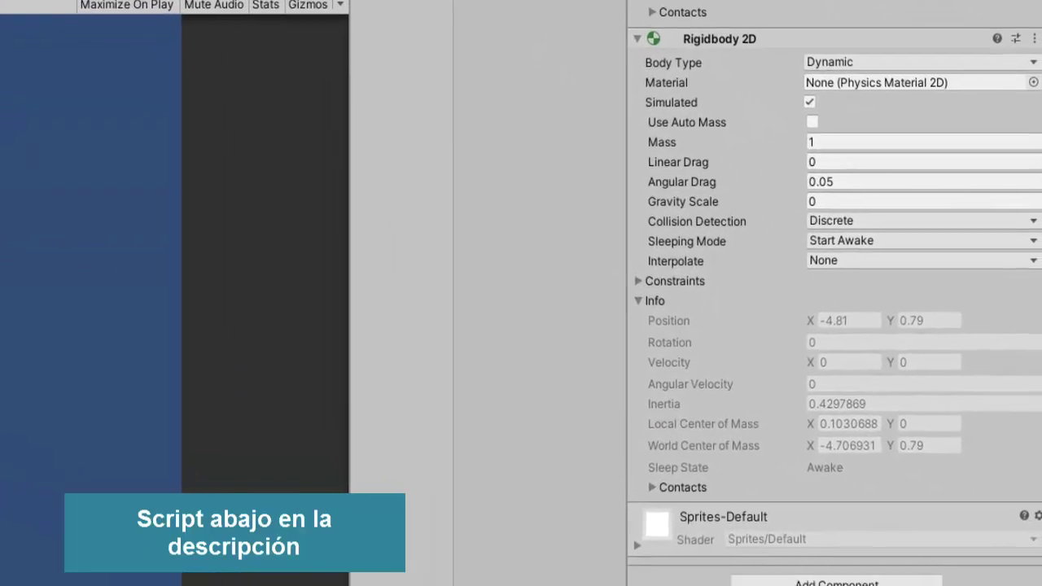
# - Create a new script named PERSONAJE and attach it to the character
pyautogui.click(838, 580)
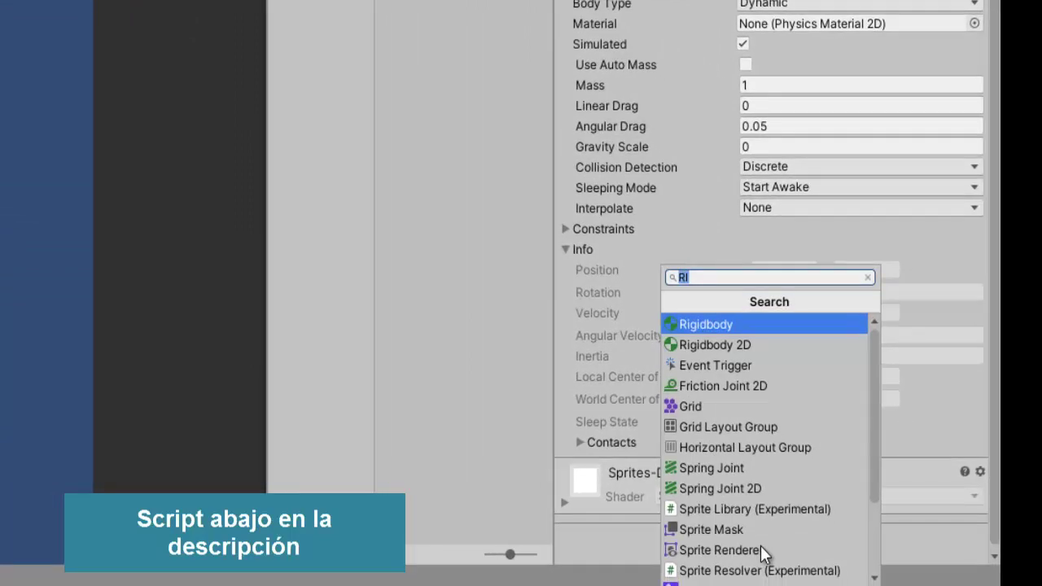
pyautogui.write('NEW')
pyautogui.press('Return')
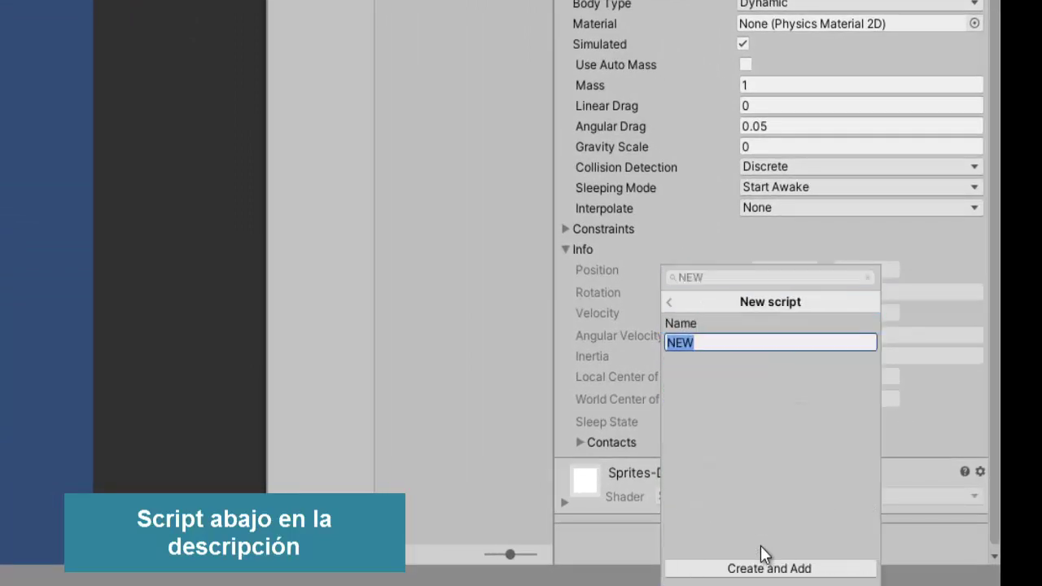
pyautogui.write('PERS')
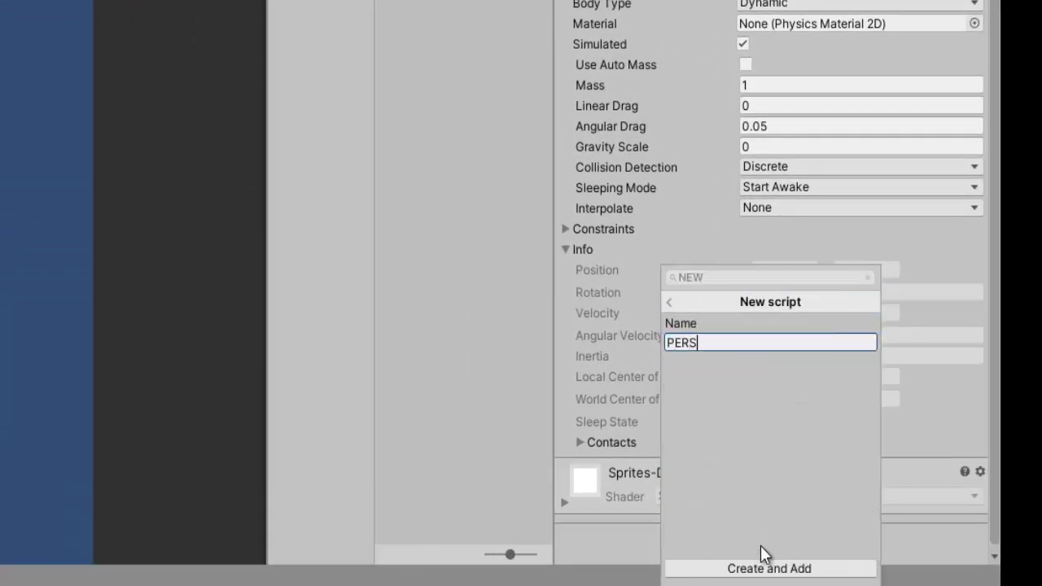
pyautogui.write('ONAJE')
pyautogui.click(764, 566)
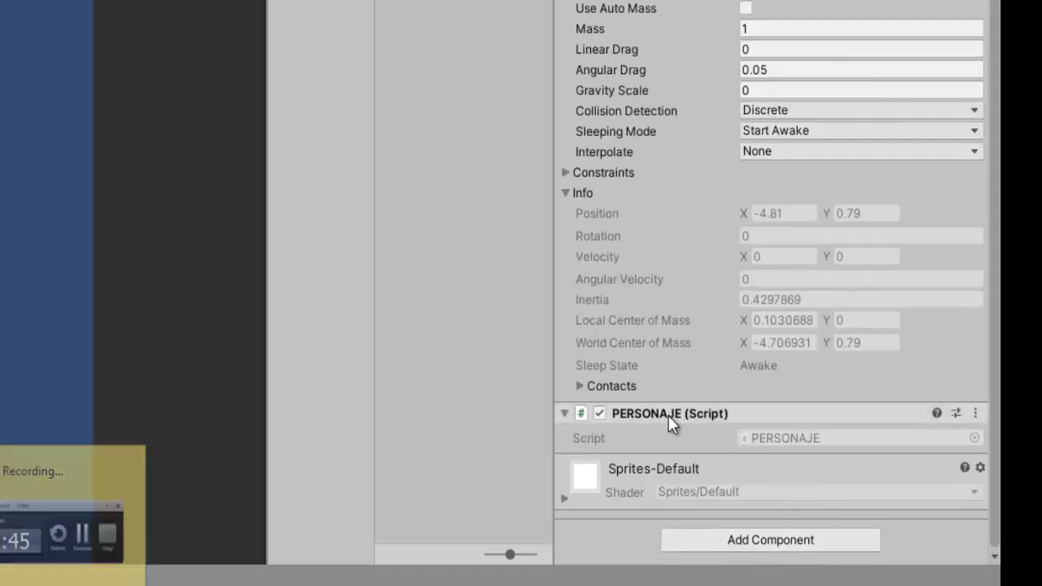
# - Open the PERSONAJE script for editing and copy the tutorial page's movement code
pyautogui.rightClick(669, 418)
pyautogui.click(701, 404)
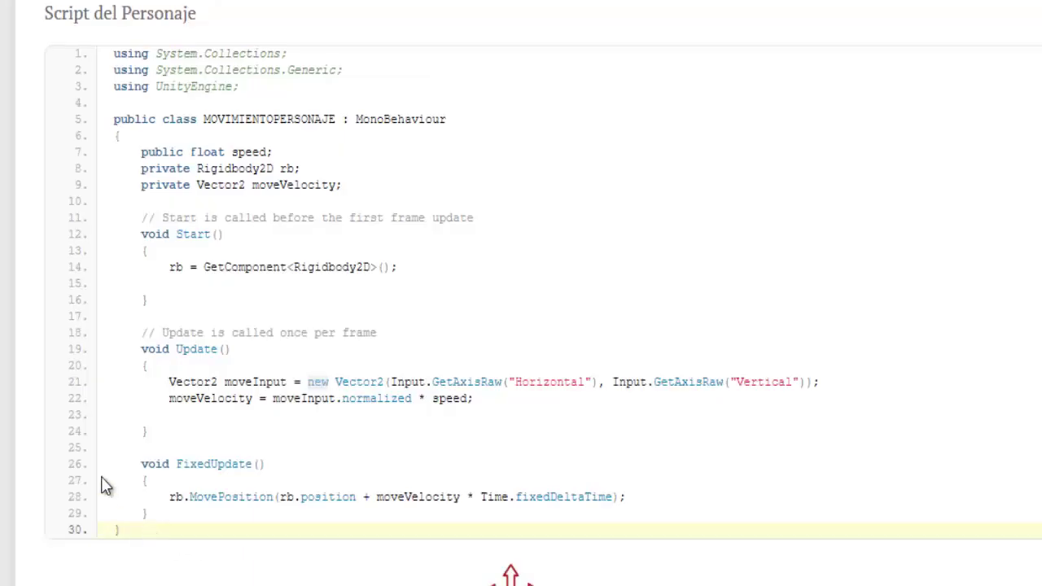
pyautogui.moveTo(122, 533)
pyautogui.mouseDown()
pyautogui.moveTo(159, 147)
pyautogui.moveTo(141, 152)
pyautogui.mouseUp()
pyautogui.hotkey('ctrl', 'c')
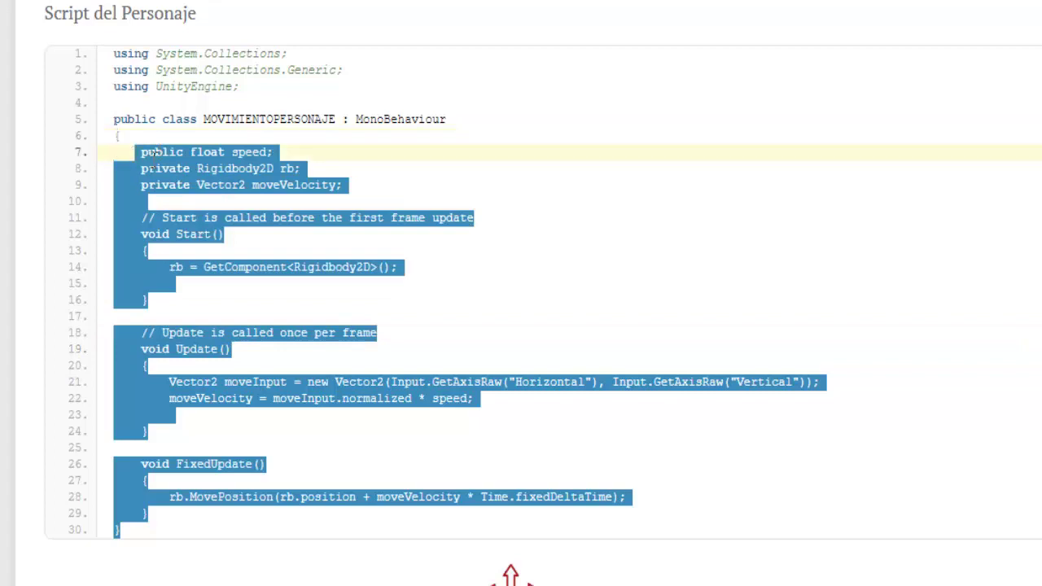
pyautogui.rightClick(194, 171)
pyautogui.click(213, 179)
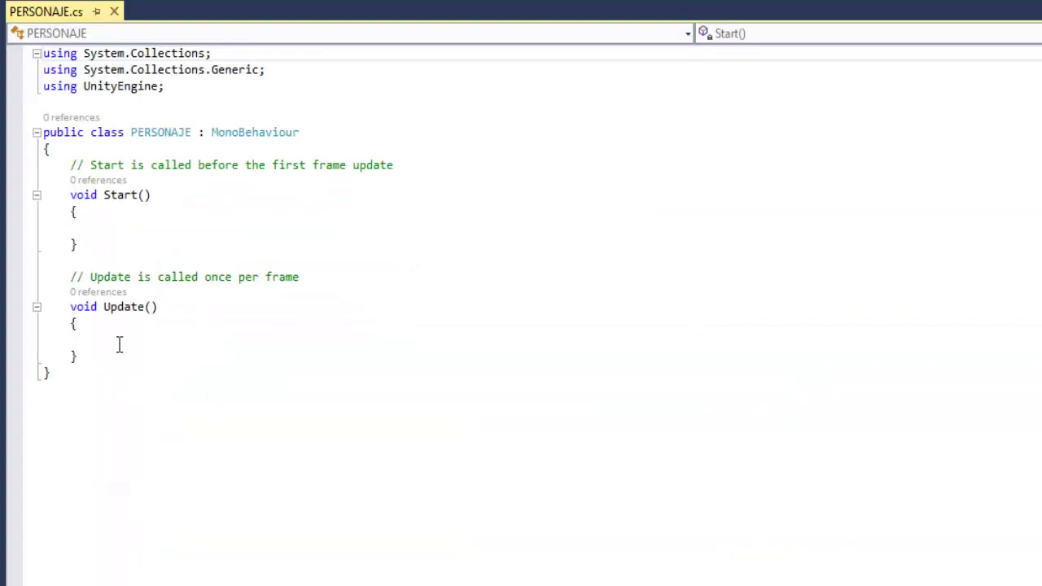
# - Replace the template body of PERSONAJE.cs with the copied movement code and save it
pyautogui.moveTo(52, 375); pyautogui.dragTo(68, 165)
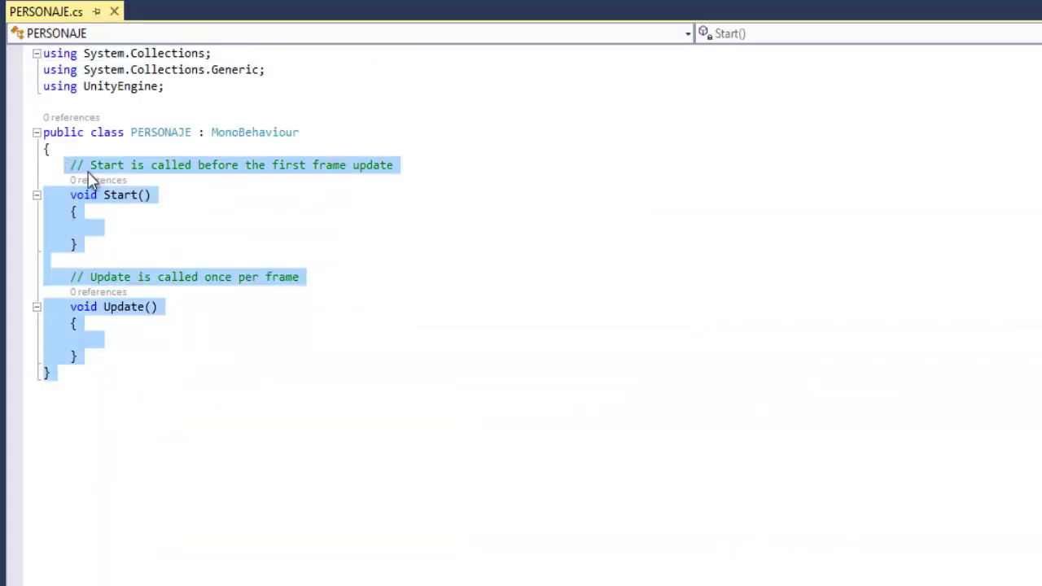
pyautogui.hotkey('ctrl', 'v')
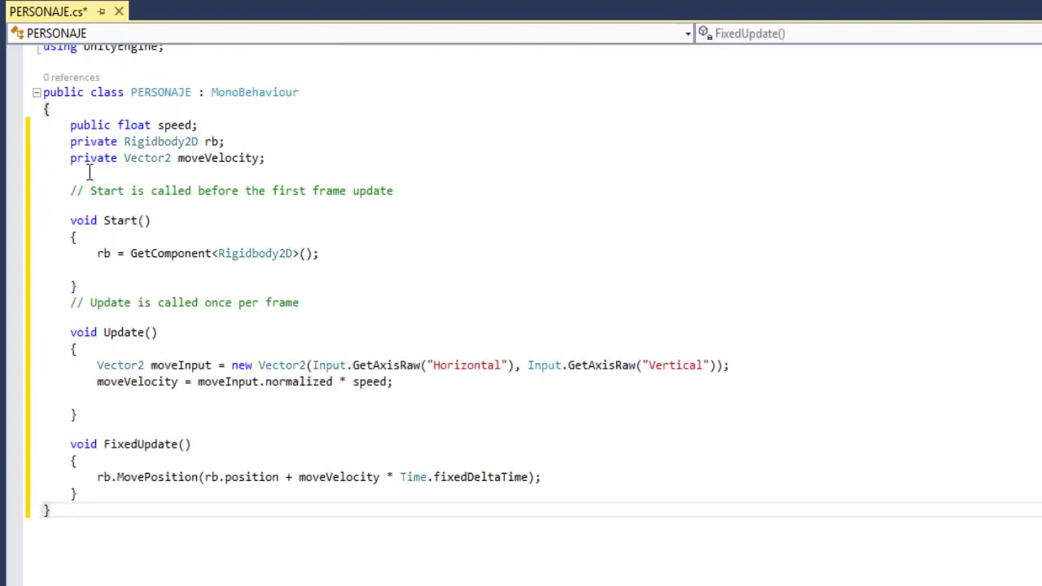
pyautogui.scroll(3, 475, 389)
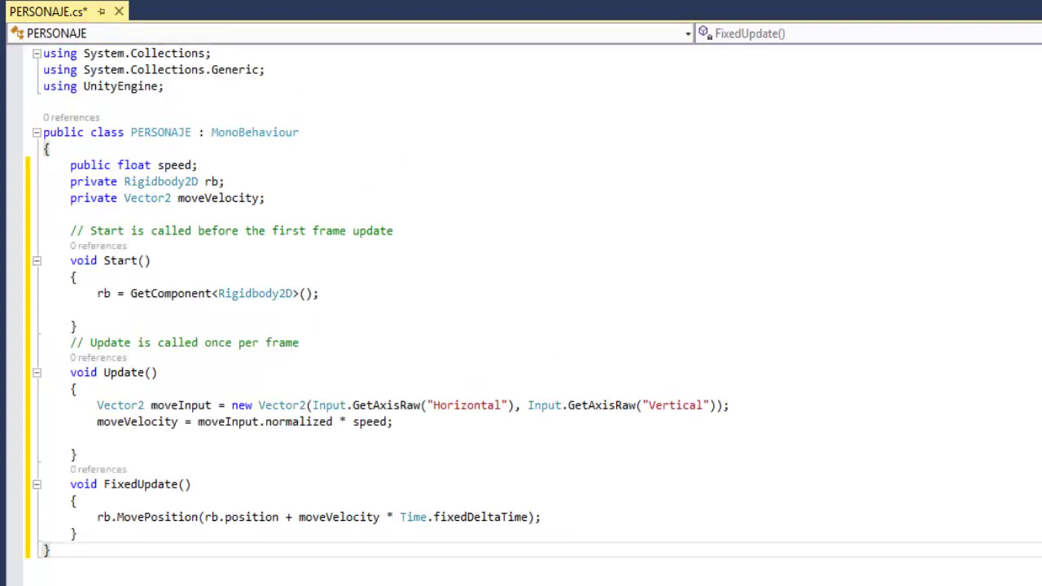
pyautogui.hotkey('ctrl', 's')
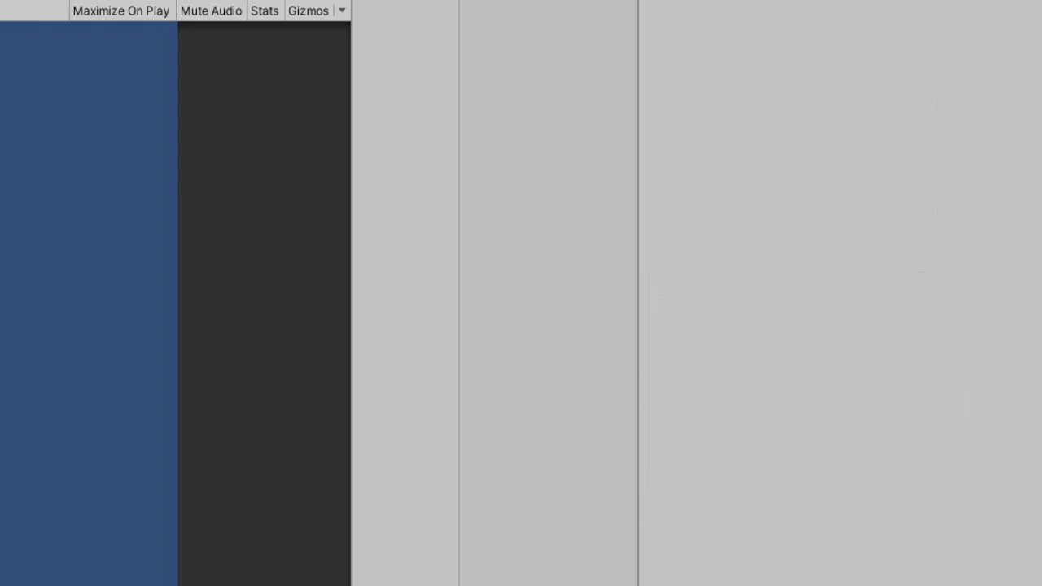
# - Set the PERSONAJE Speed to 3, then play-test the mouse's movement and stop play
pyautogui.click(892, 505)
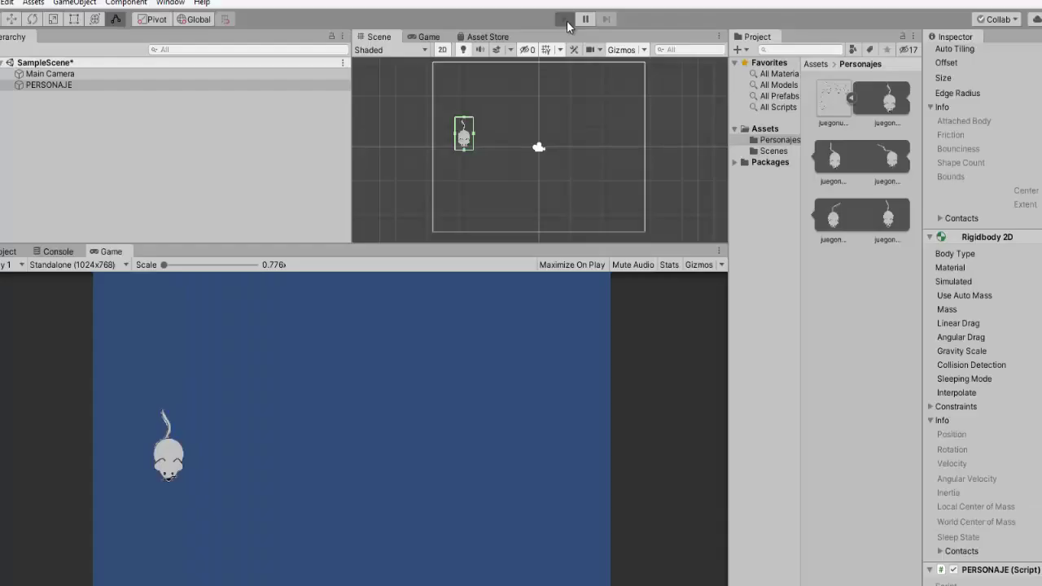
pyautogui.click(567, 23)
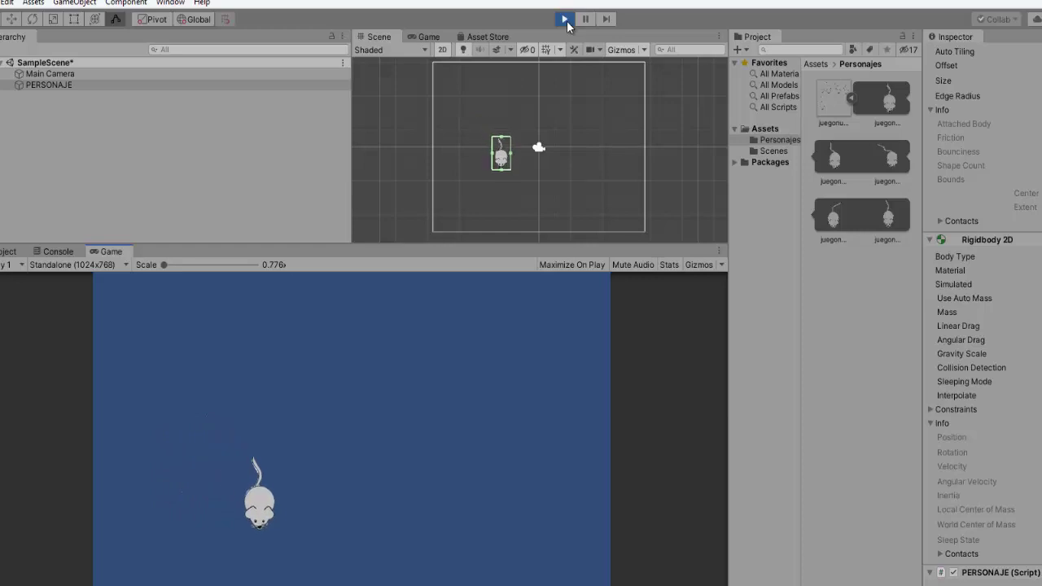
pyautogui.click(568, 22)
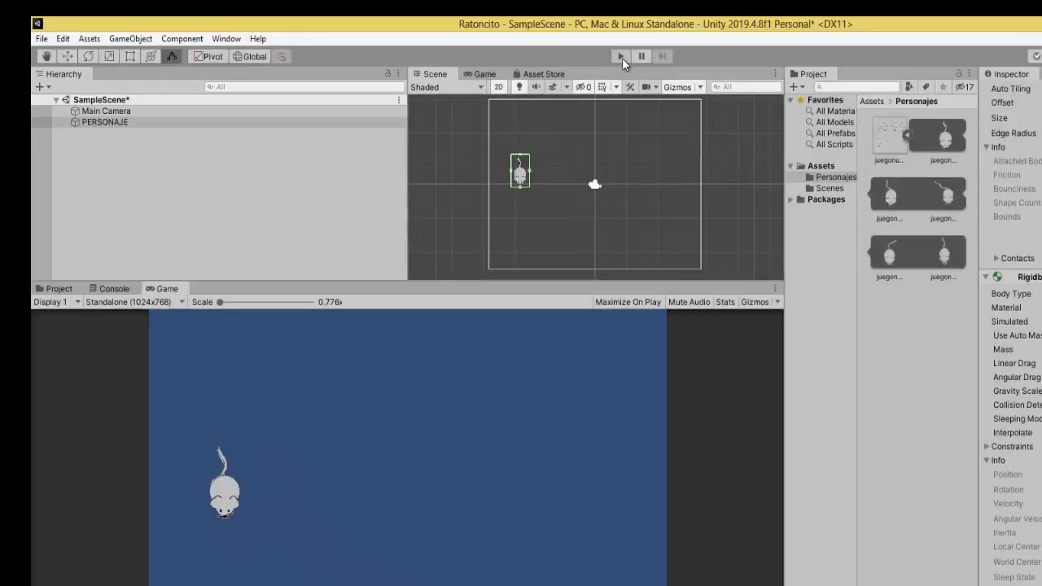
pyautogui.click(38, 39)
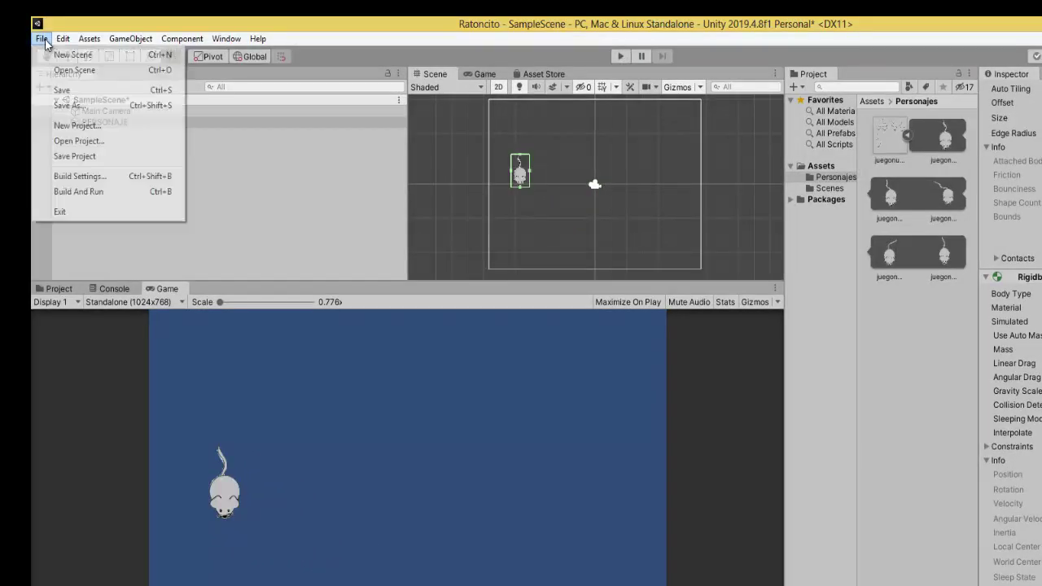
# - In Player Settings, set Fullscreen Mode to Windowed and Default Screen Width to 900
pyautogui.click(107, 177)
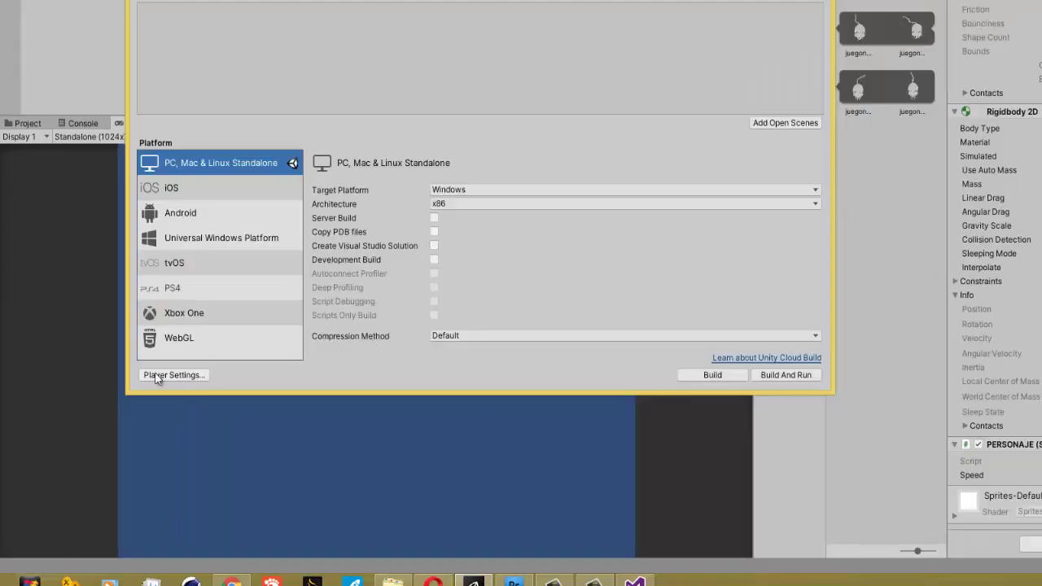
pyautogui.click(173, 374)
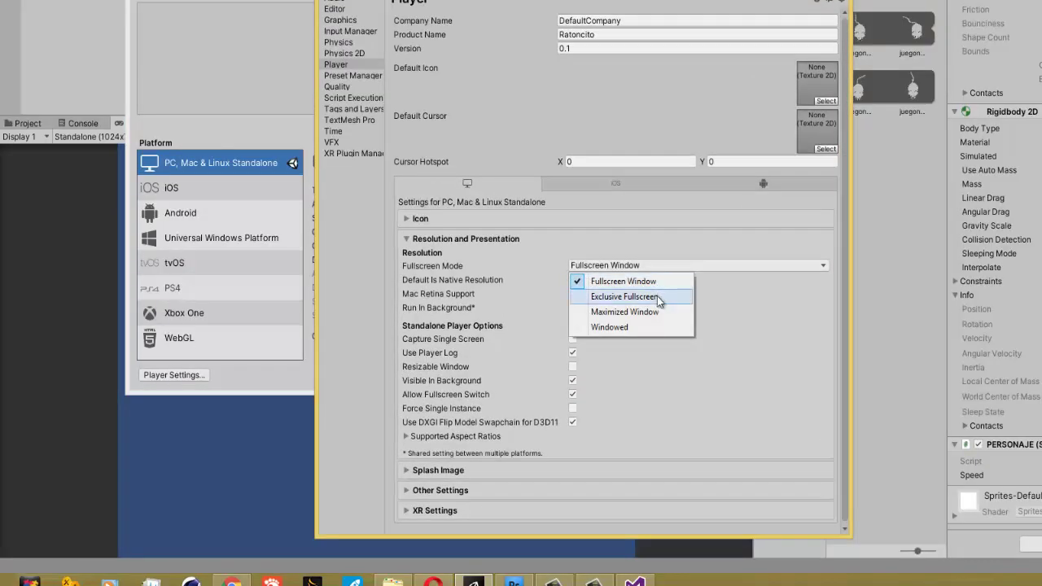
pyautogui.click(639, 328)
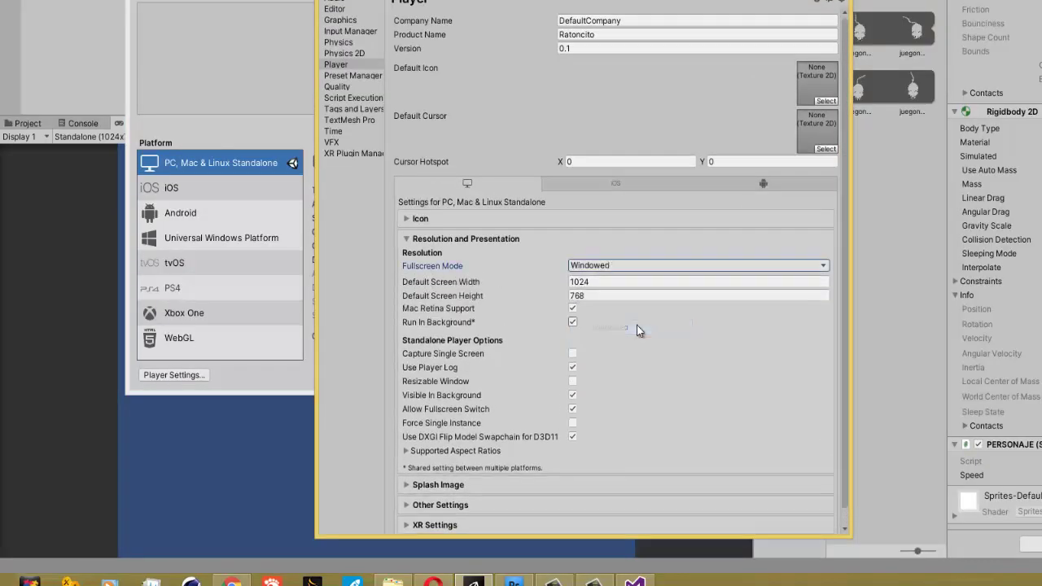
pyautogui.click(618, 279)
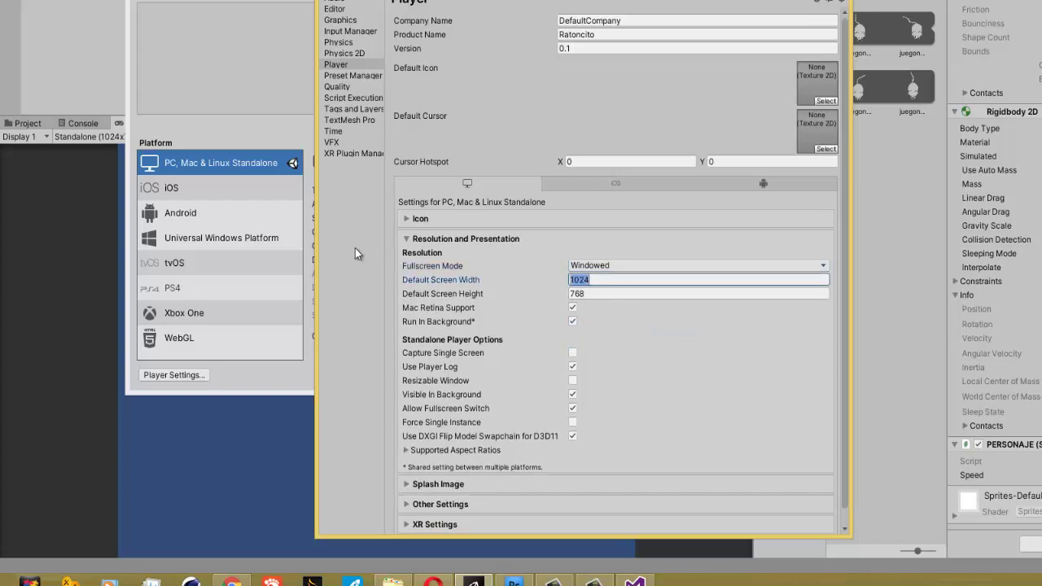
pyautogui.write('900')
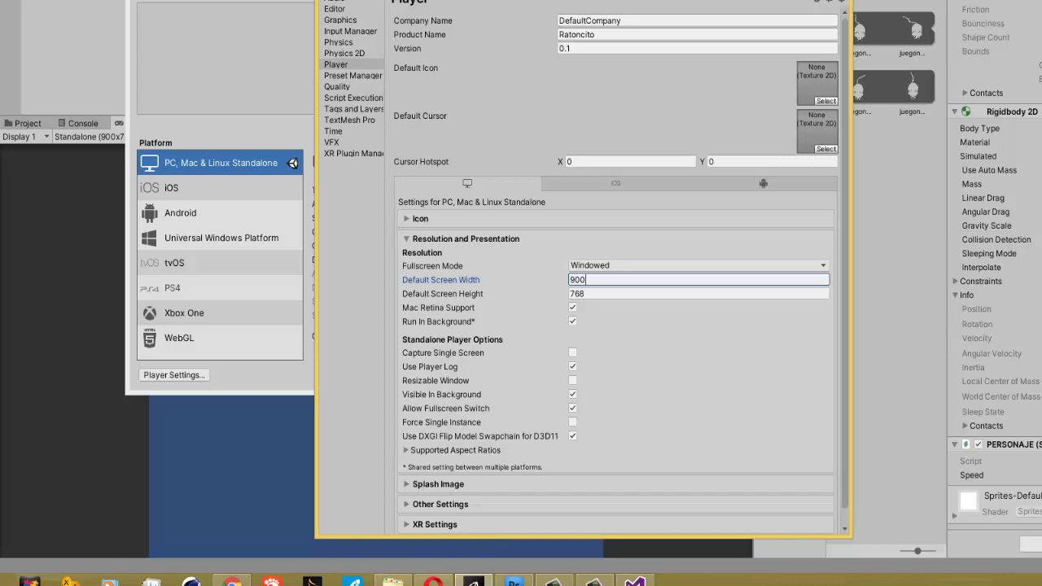
pyautogui.click(842, 1)
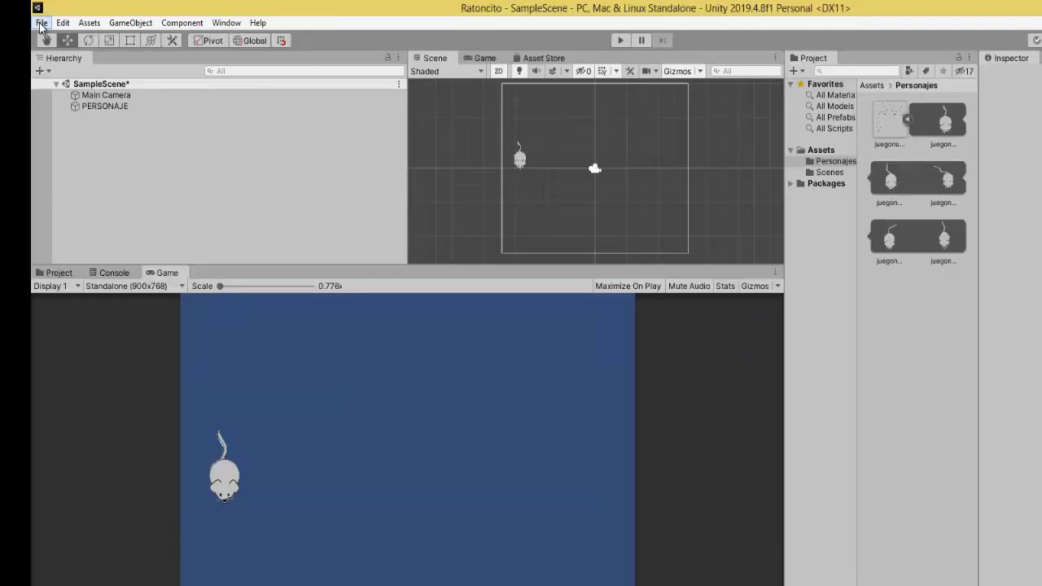
# - Build and run the Windows standalone game into the Ratoncito_Data folder
pyautogui.click(41, 23)
pyautogui.click(105, 160)
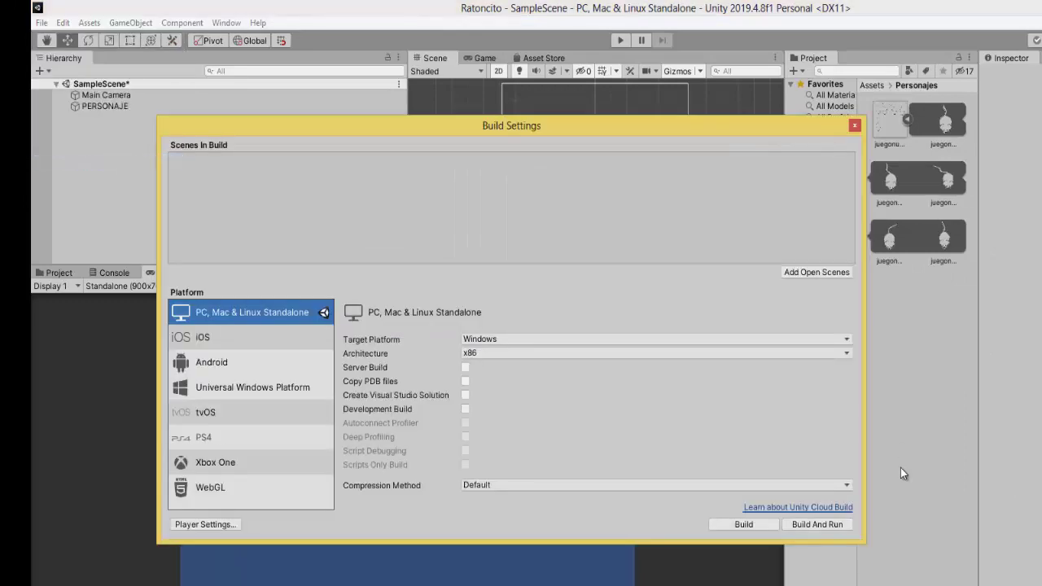
pyautogui.click(817, 524)
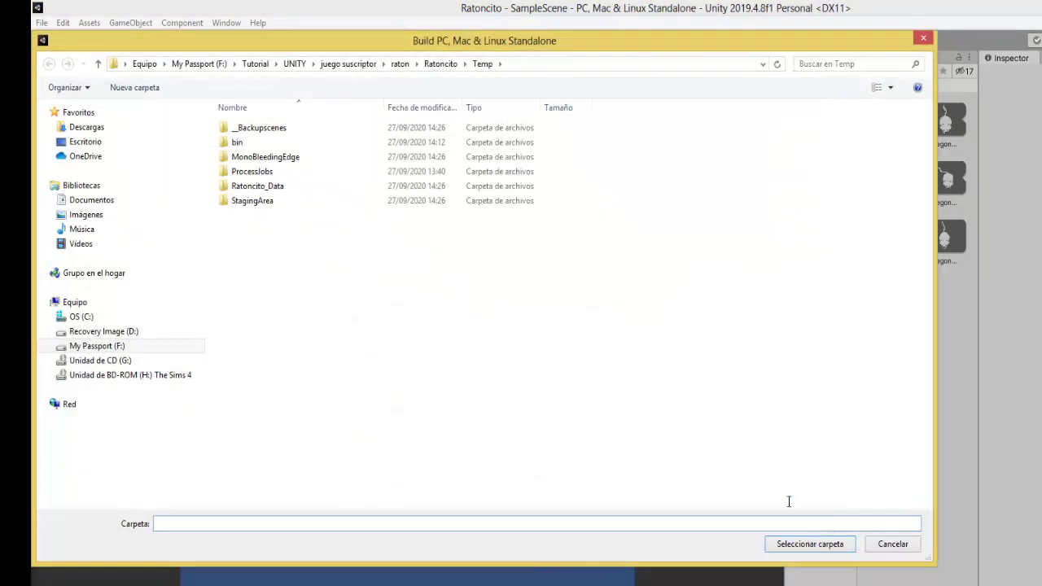
pyautogui.click(259, 200)
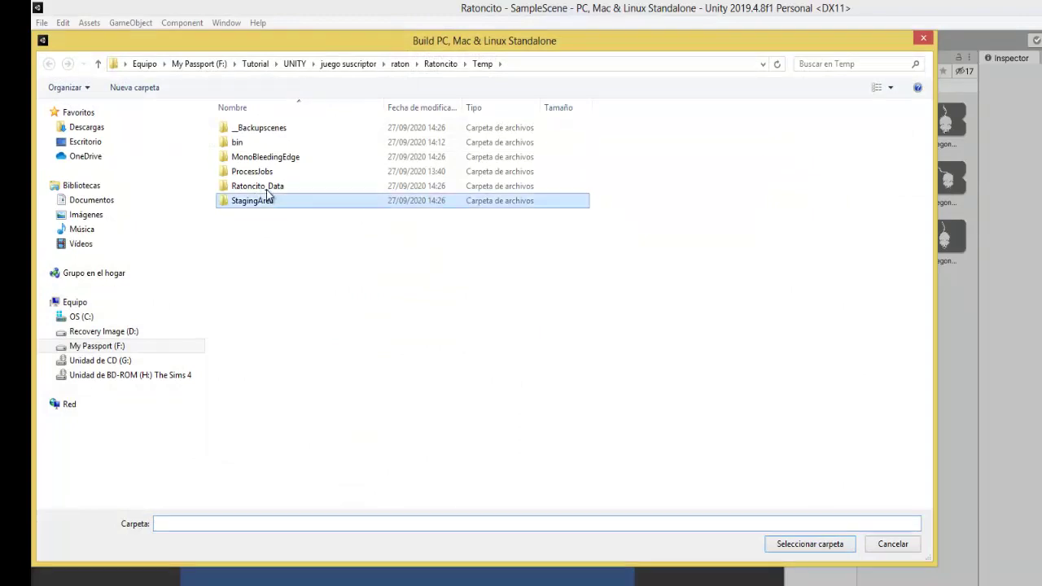
pyautogui.click(263, 187)
pyautogui.click(828, 545)
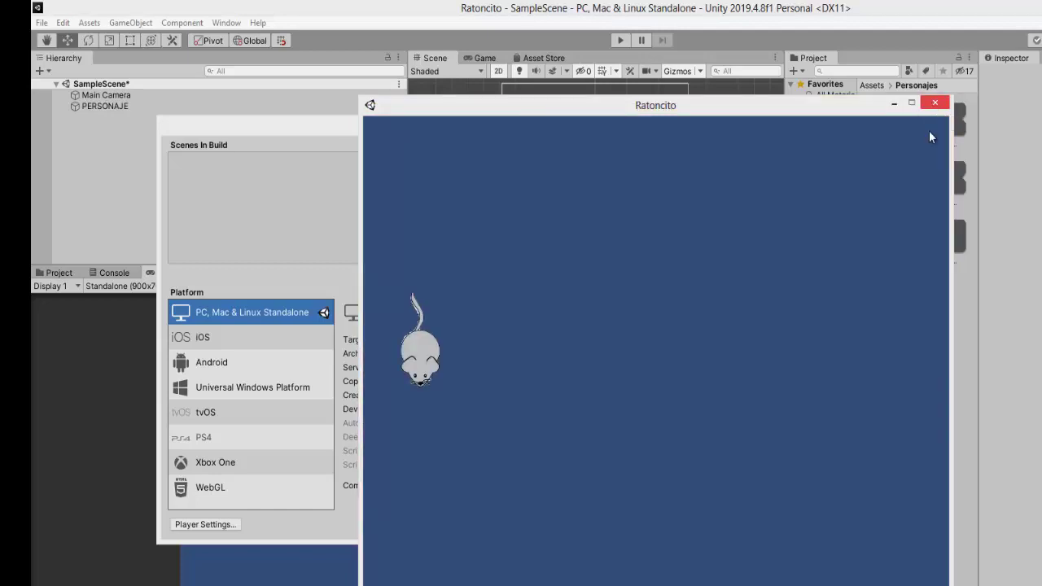
# - Close the running Ratoncito game and the Build Settings window, returning to the editor
pyautogui.click(933, 122)
pyautogui.hotkey('alt', 'F4')
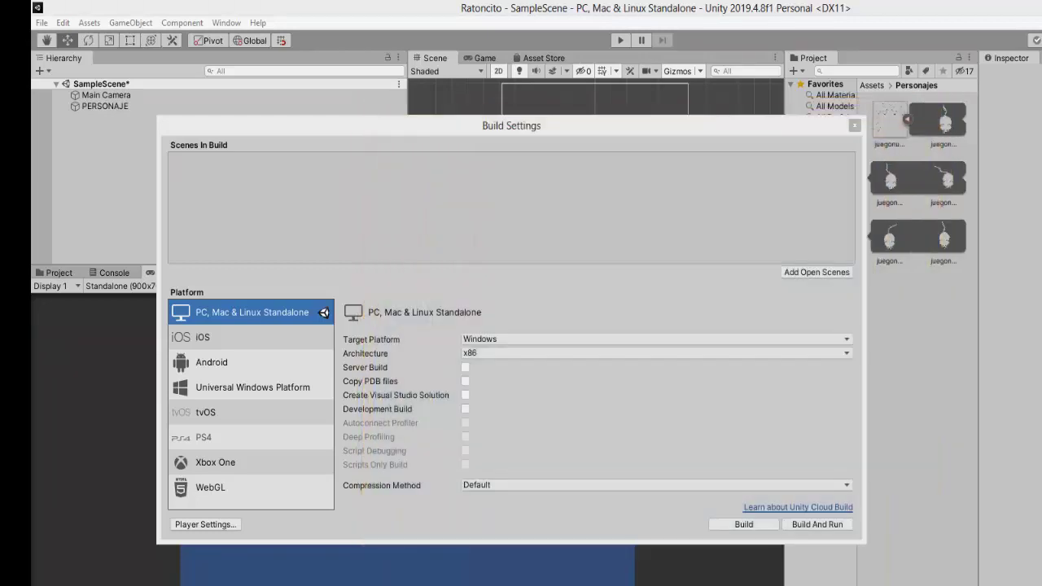
pyautogui.click(861, 123)
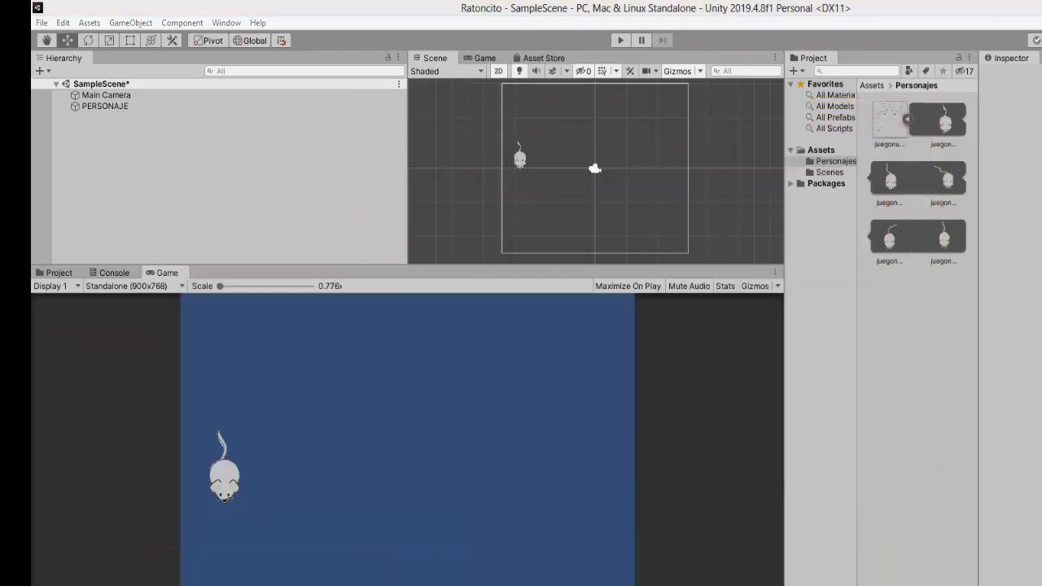
pyautogui.hotkey('alt', 'Tab')
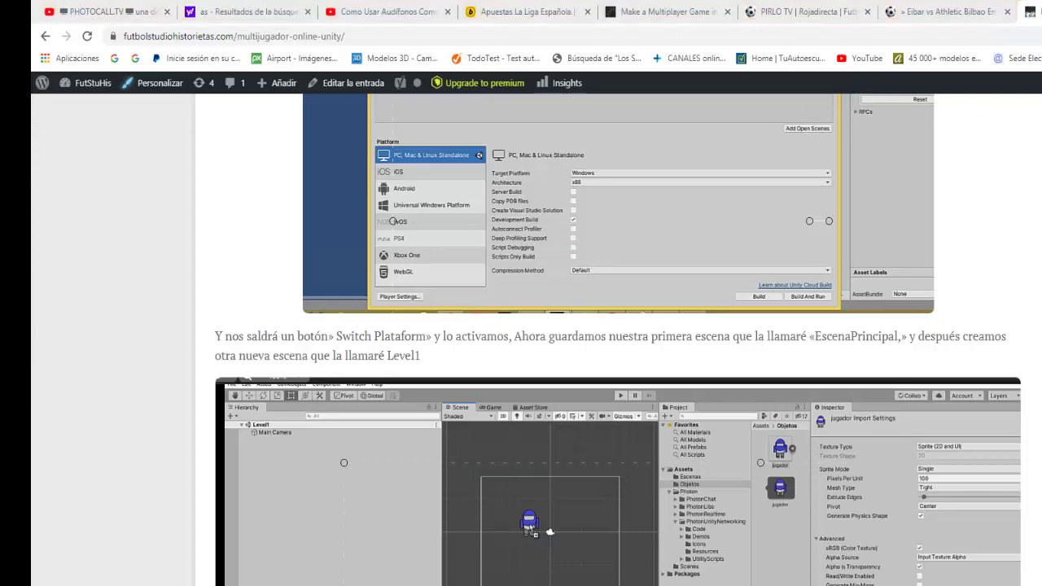
pyautogui.hotkey('alt', 'Tab')
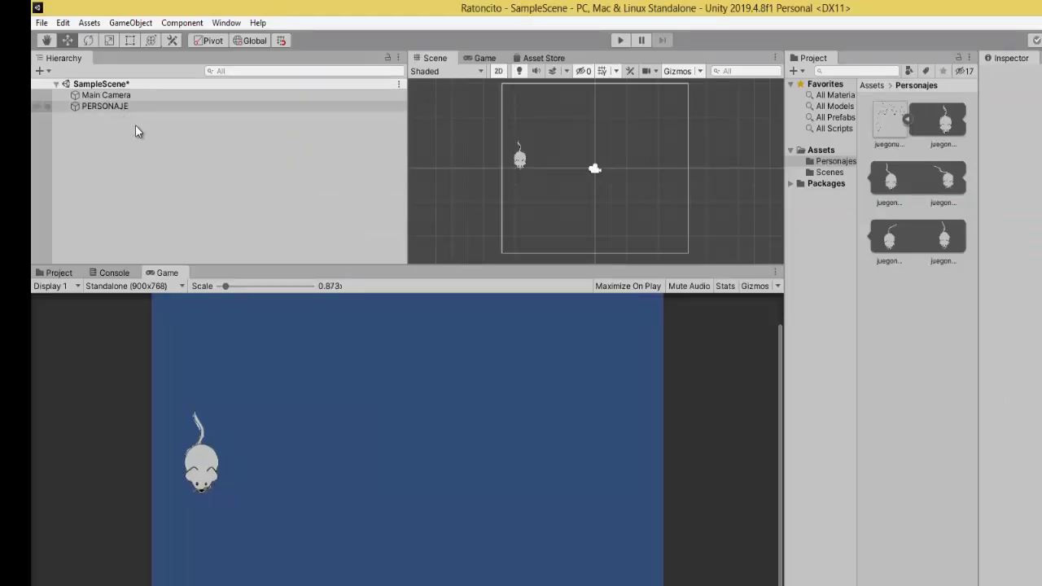
# - Start a new scene, saving the modified current scene first
pyautogui.click(42, 23)
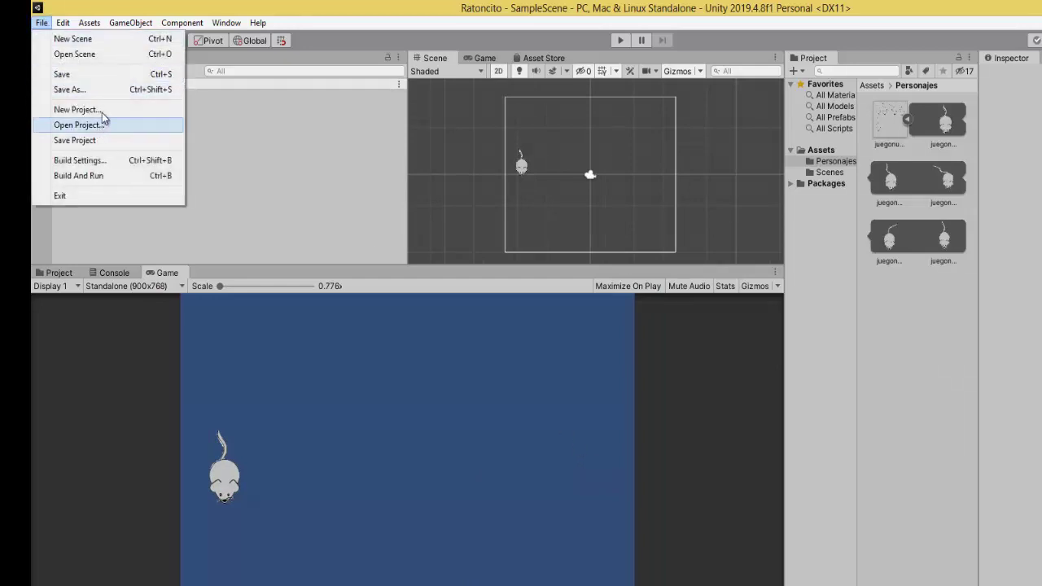
pyautogui.click(104, 41)
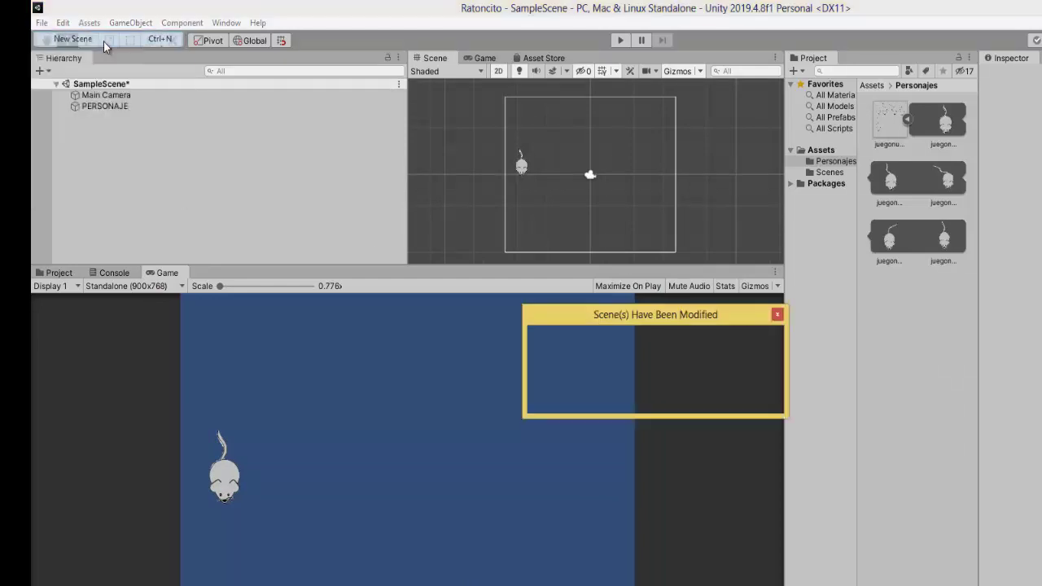
pyautogui.click(641, 395)
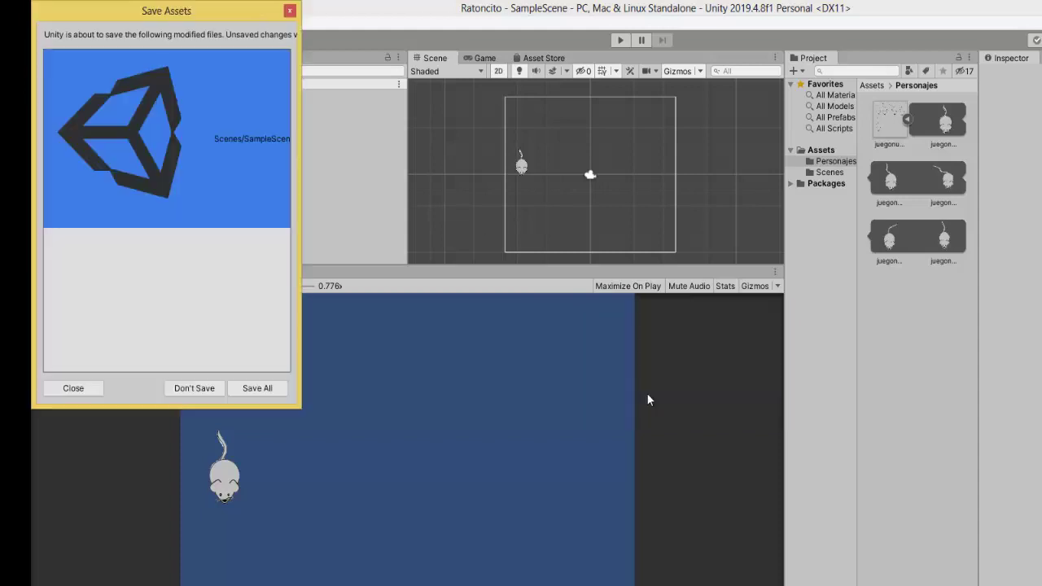
pyautogui.click(264, 389)
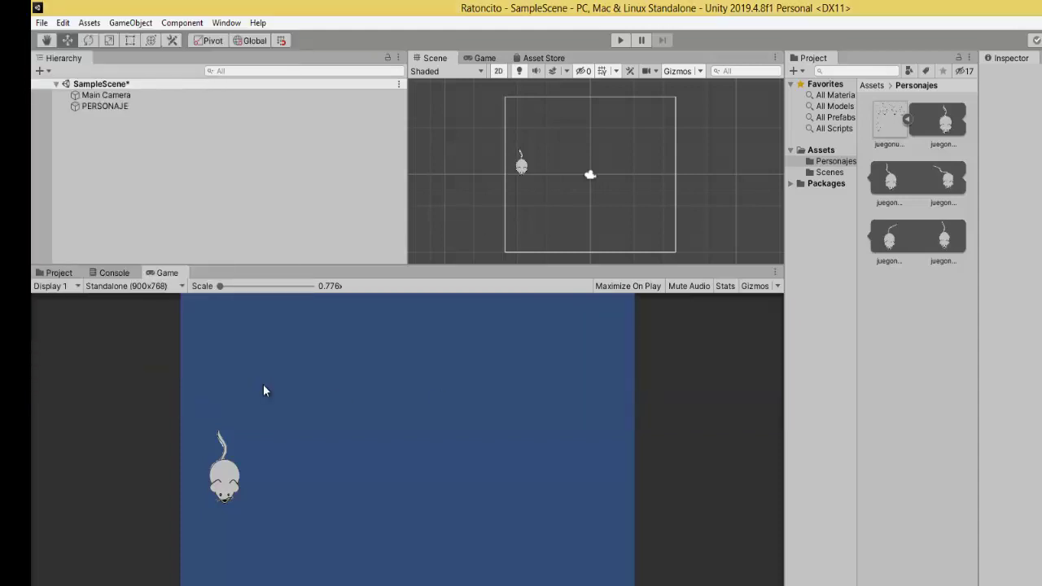
# - Save the new scene as ESCENAPRINCIPAL in the Assets folder
pyautogui.click(42, 23)
pyautogui.click(70, 89)
pyautogui.write('ESCEMA')
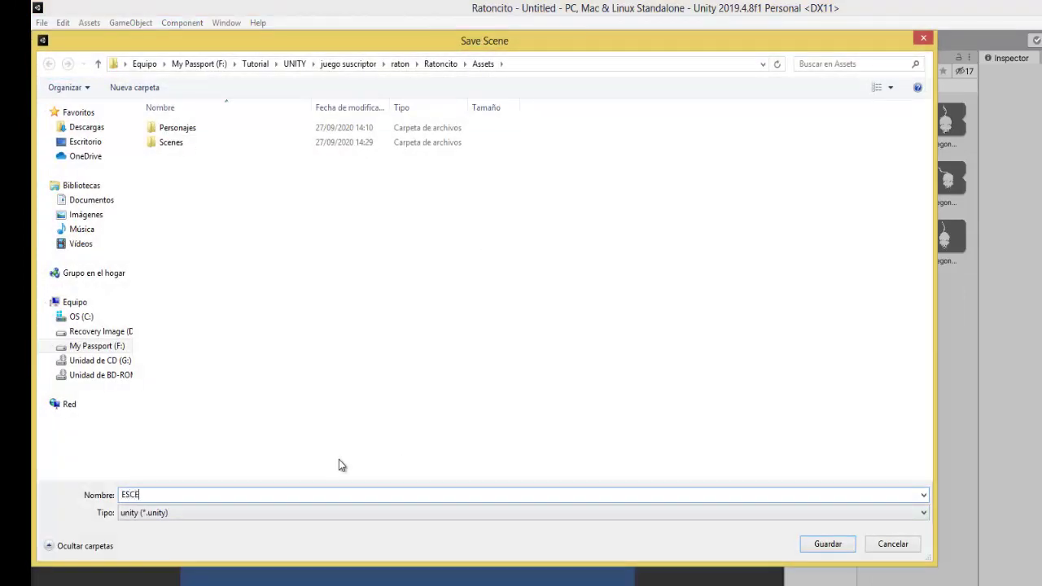
pyautogui.press('BackSpace')
pyautogui.press('BackSpace')
pyautogui.write('IPAL')
pyautogui.press('Return')
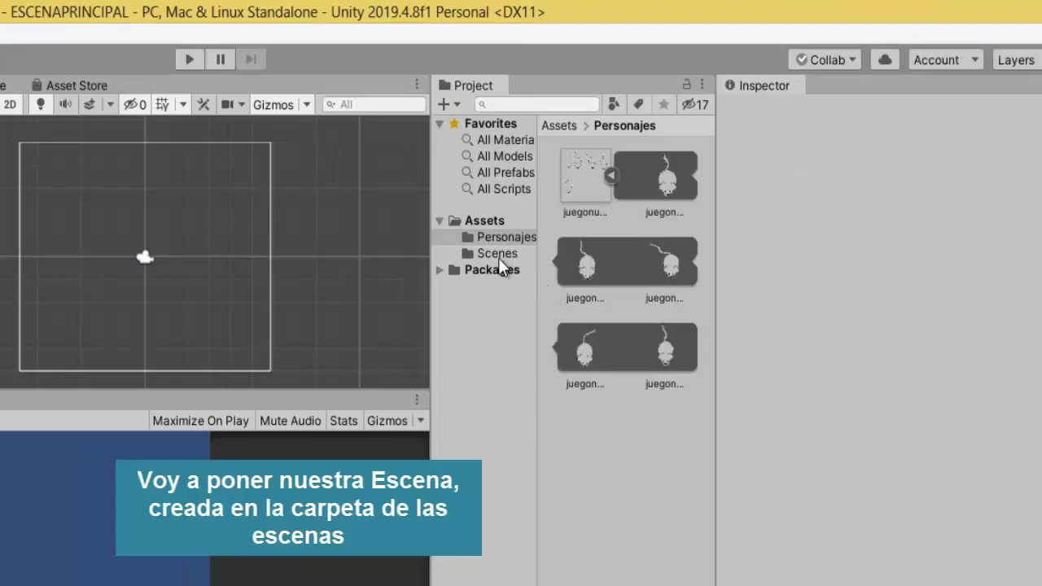
# - Move the ESCENAPRINCIPAL scene into the Assets/Scenes folder
pyautogui.click(831, 174)
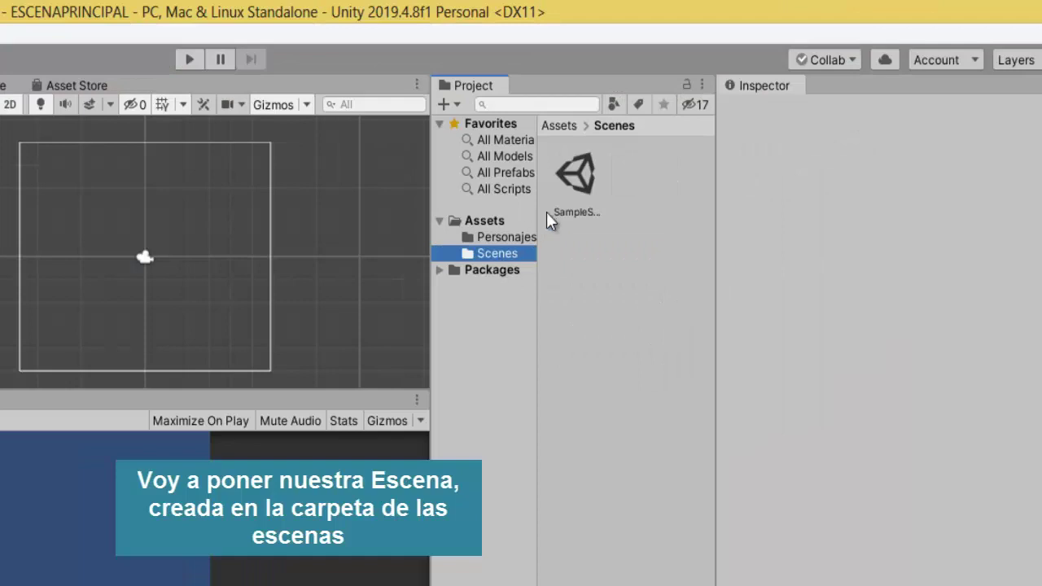
pyautogui.click(488, 224)
pyautogui.moveTo(582, 259); pyautogui.dragTo(487, 253)
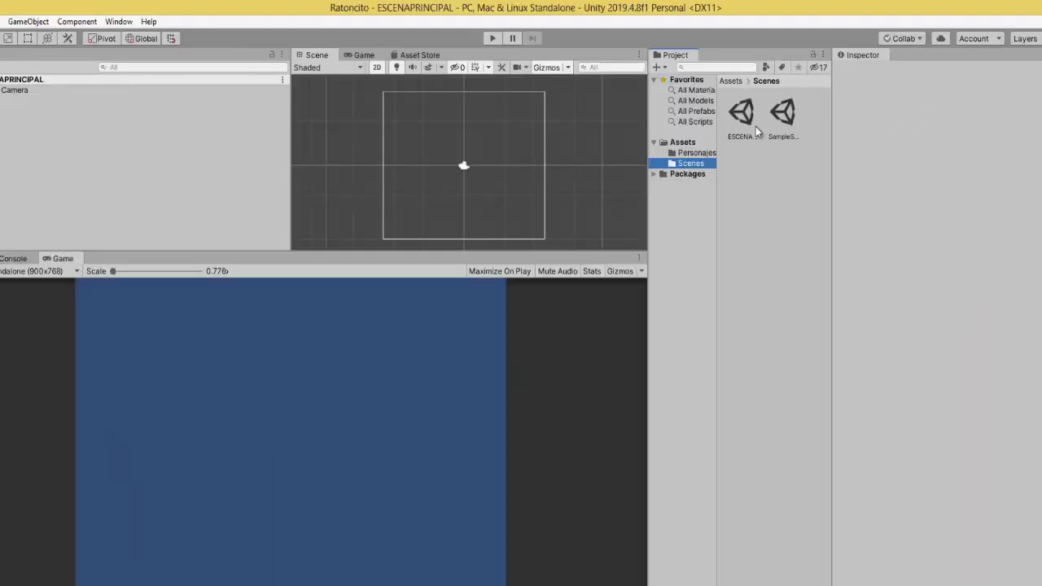
pyautogui.click(743, 114)
pyautogui.click(783, 114)
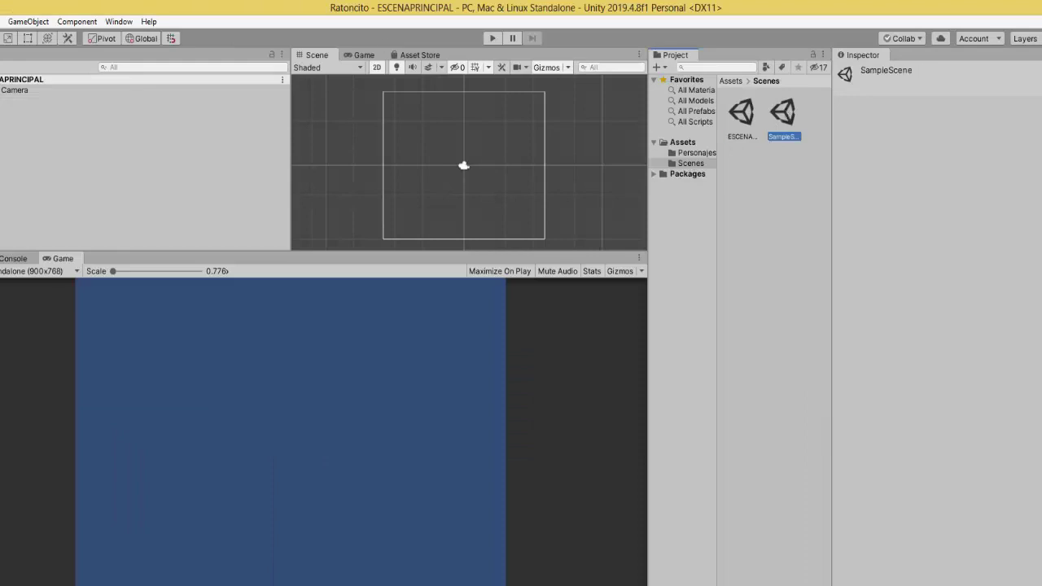
# - Add ESCENAPRINCIPAL as scene 0 and SampleScene as scene 1 in Build Settings
pyautogui.click(10, 22)
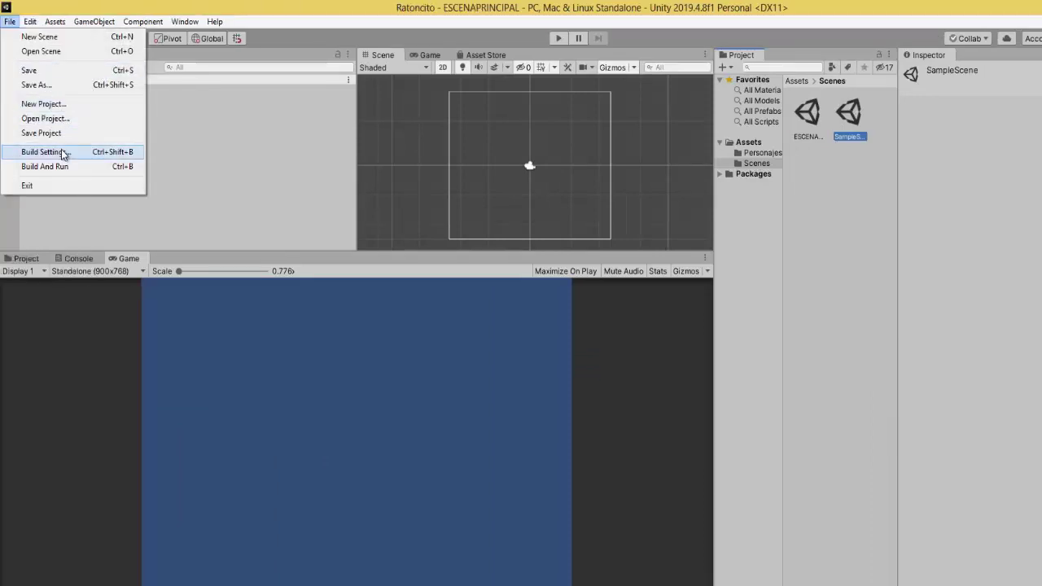
pyautogui.click(63, 151)
pyautogui.moveTo(821, 124)
pyautogui.mouseDown()
pyautogui.moveTo(486, 210)
pyautogui.moveTo(480, 179)
pyautogui.mouseUp()
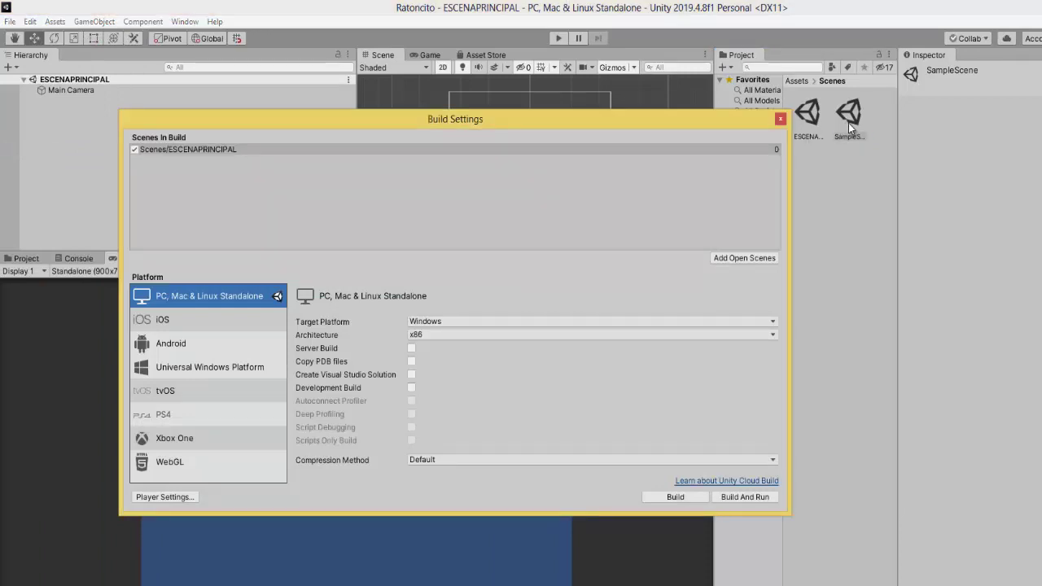
pyautogui.moveTo(851, 126); pyautogui.dragTo(325, 188)
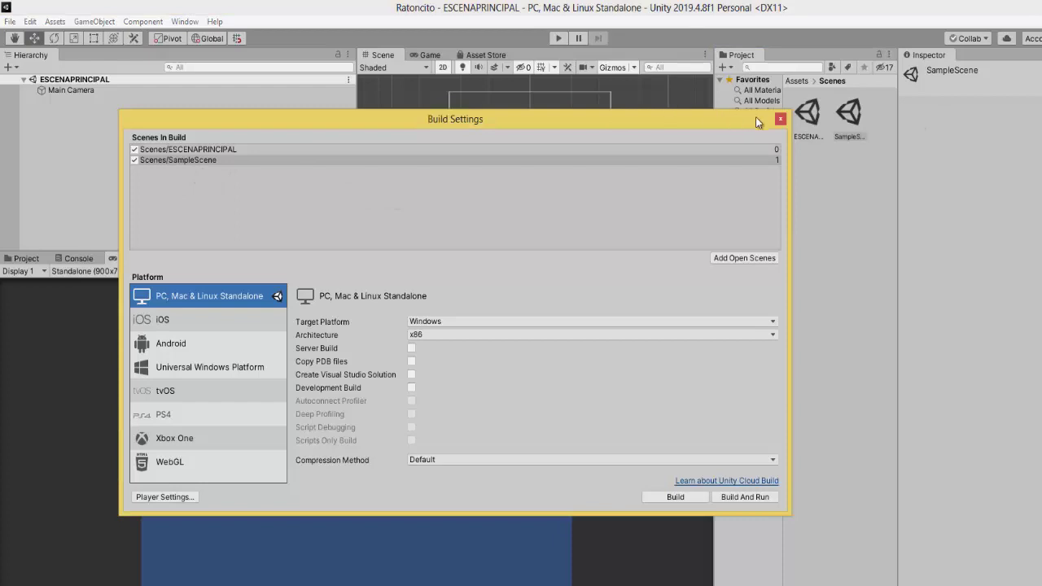
pyautogui.click(781, 119)
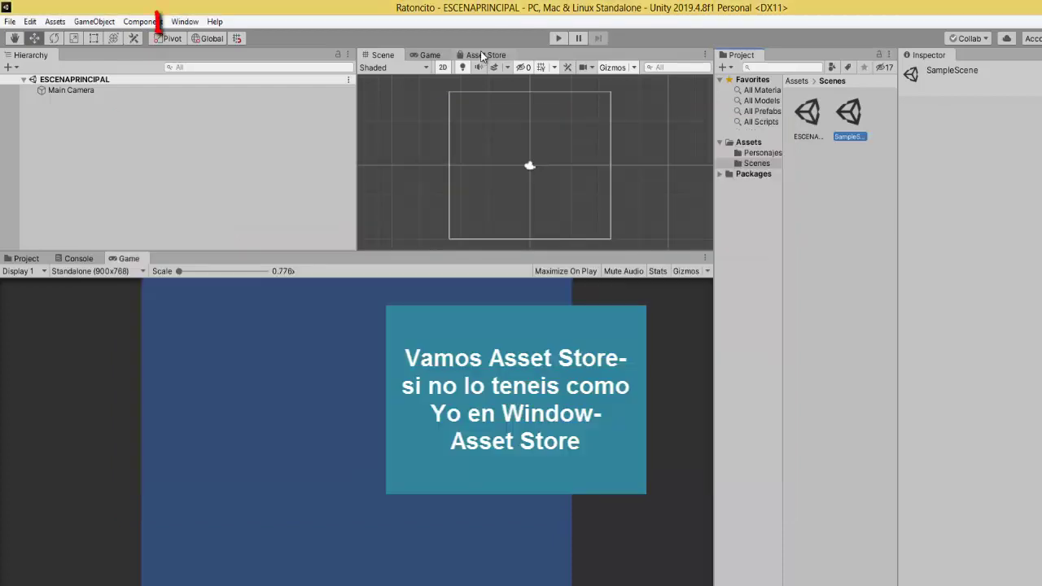
# - Open the Asset Store and maximize its panel to fill the editor
pyautogui.click(482, 55)
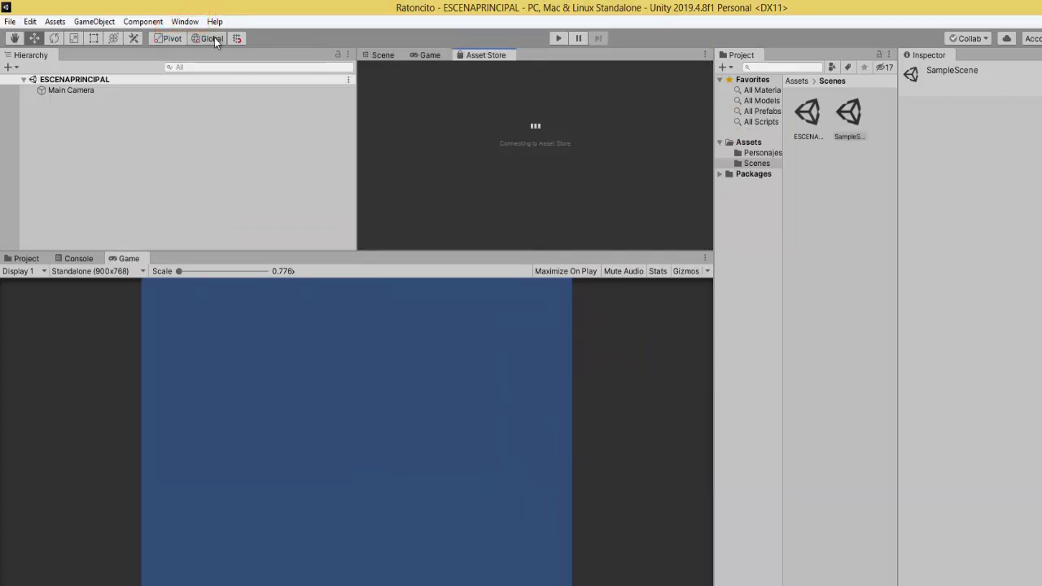
pyautogui.click(184, 25)
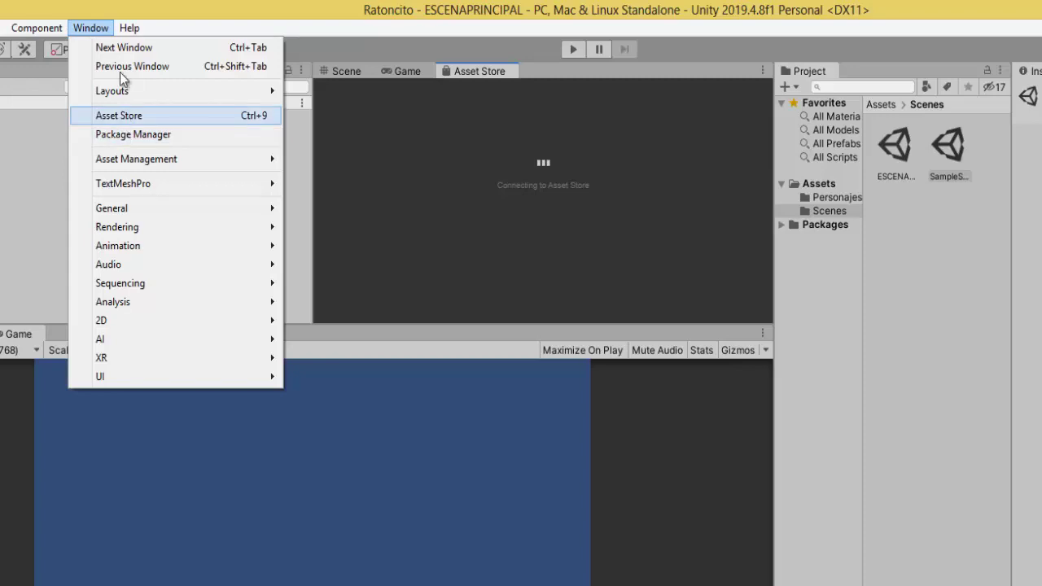
pyautogui.click(492, 488)
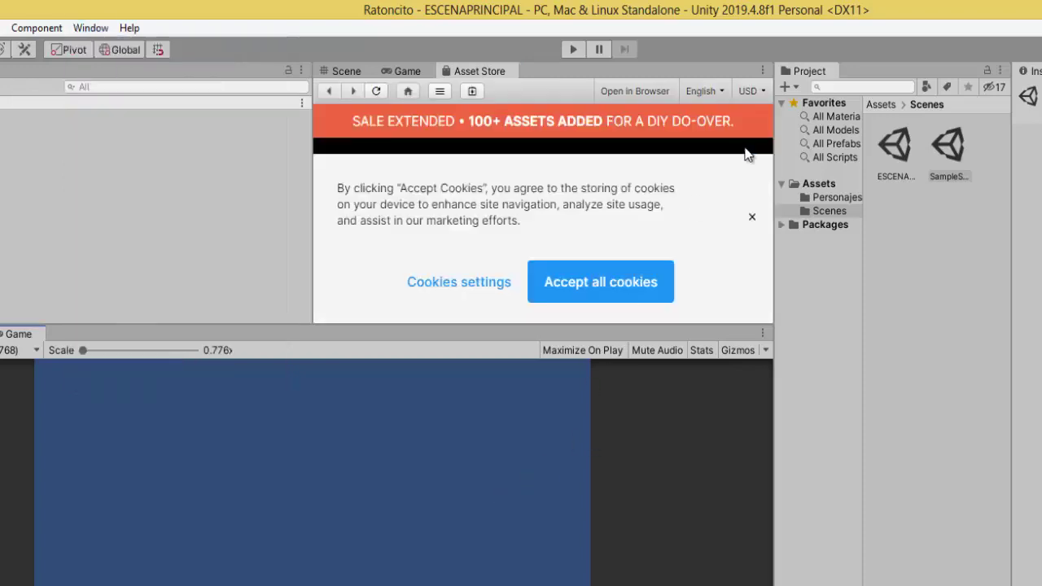
pyautogui.click(763, 72)
pyautogui.click(806, 110)
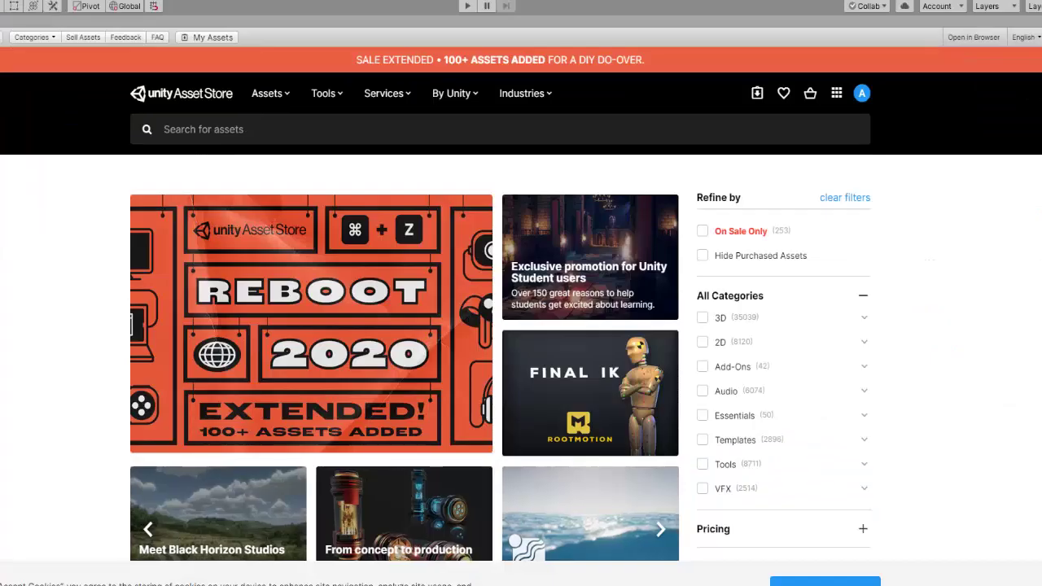
# - Search the Asset Store for PHOTON 2 FREE and open the PUN 2 - FREE page
pyautogui.click(449, 137)
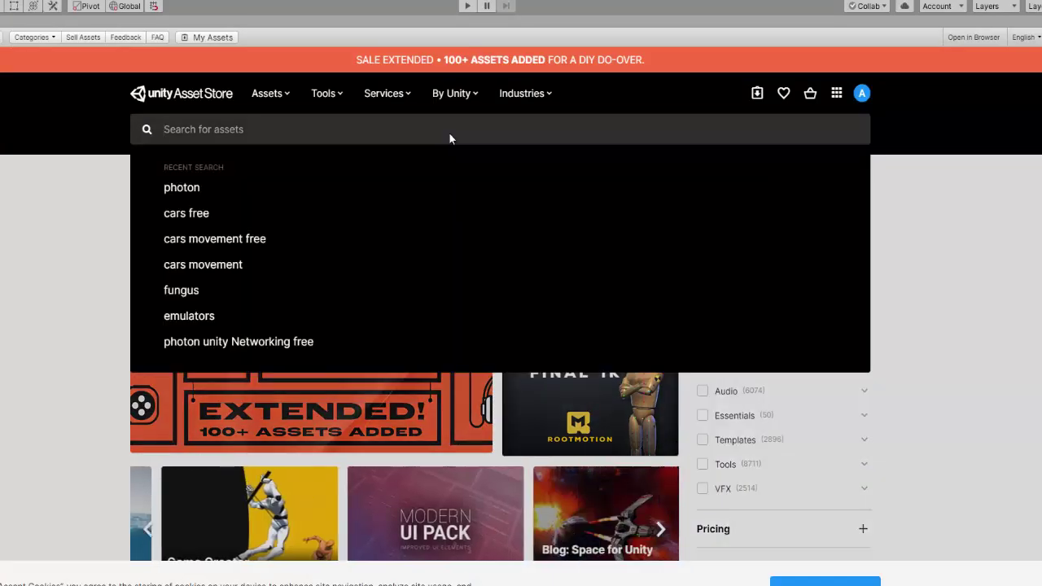
pyautogui.write('P')
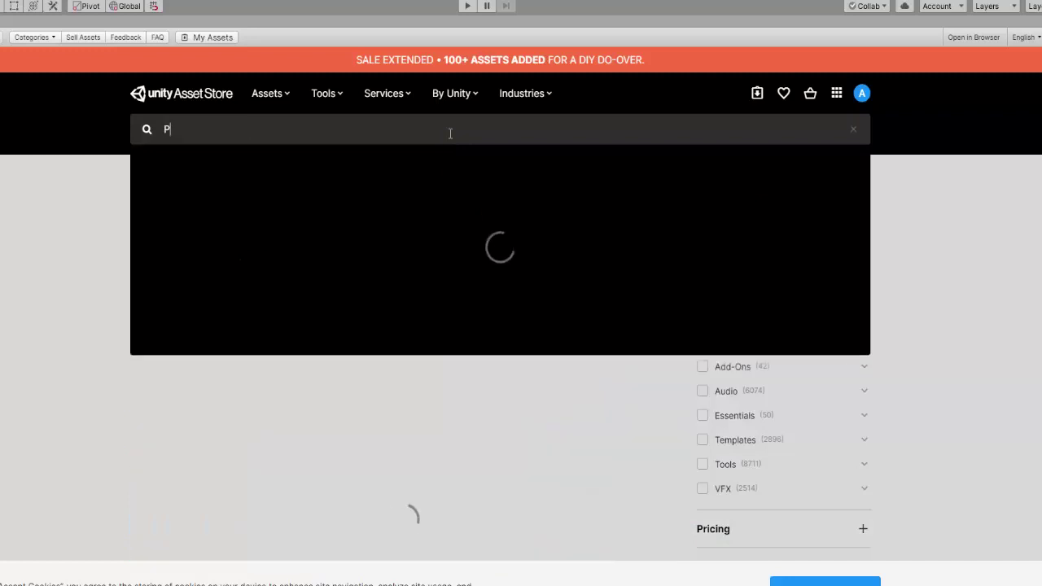
pyautogui.write('HO')
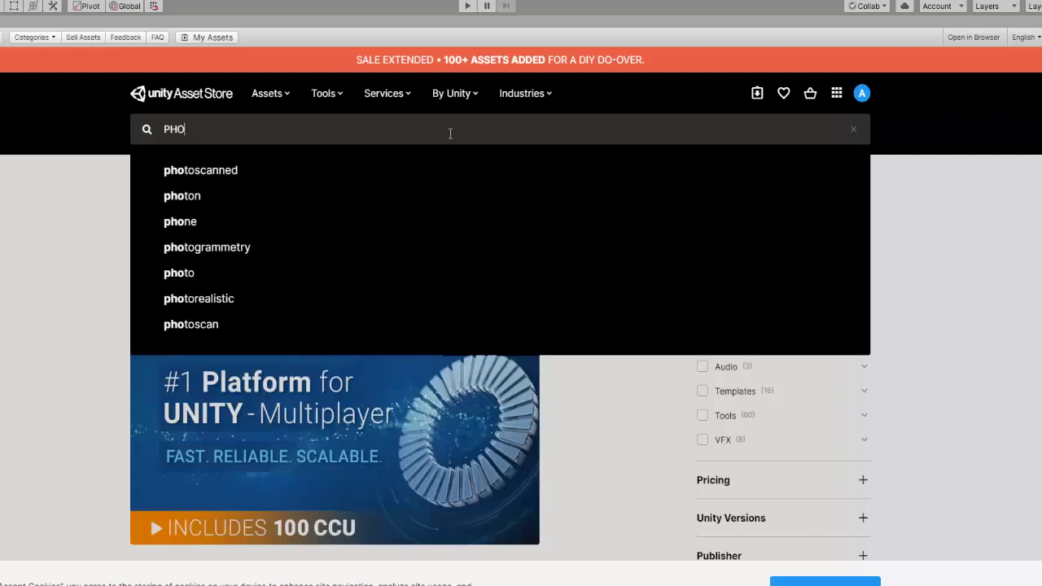
pyautogui.write('T')
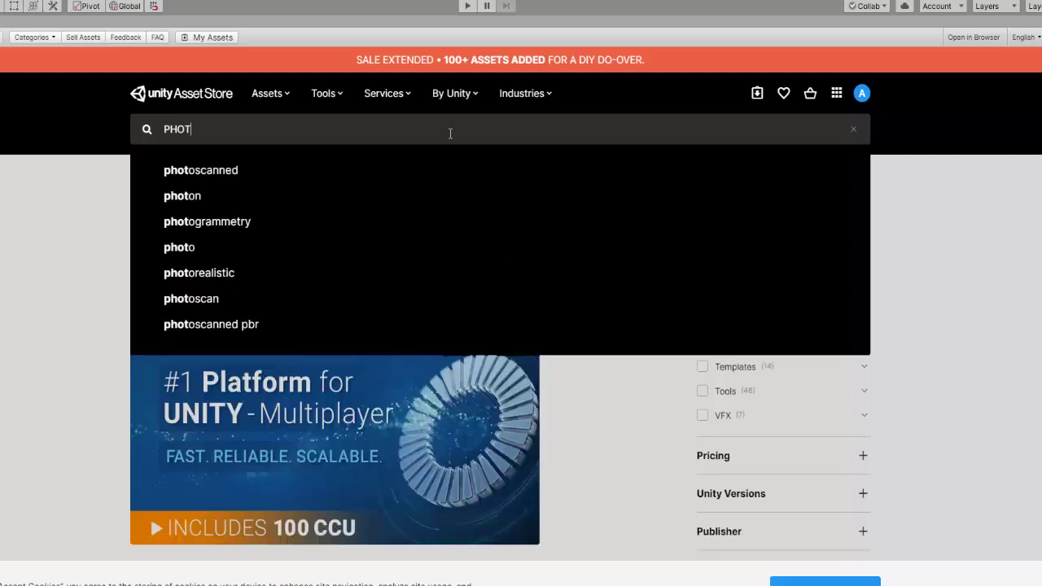
pyautogui.write('ON')
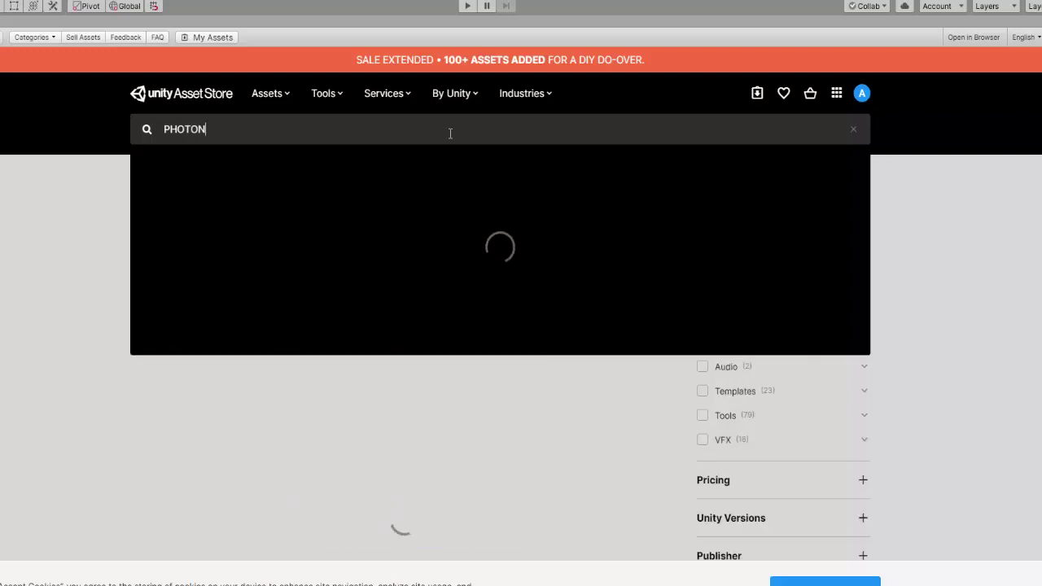
pyautogui.write('2 ')
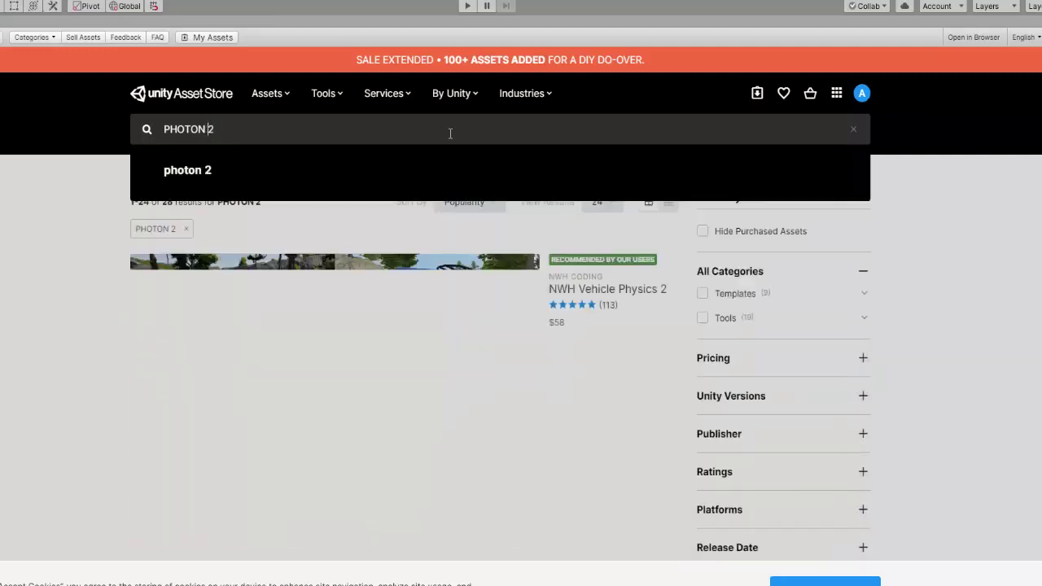
pyautogui.write(' FR')
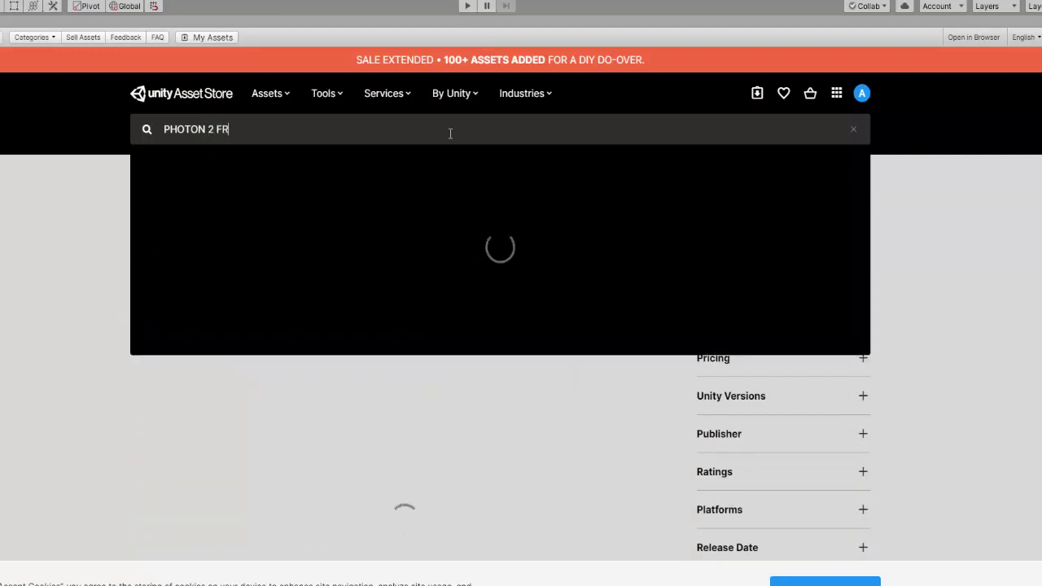
pyautogui.write('EE')
pyautogui.press('Return')
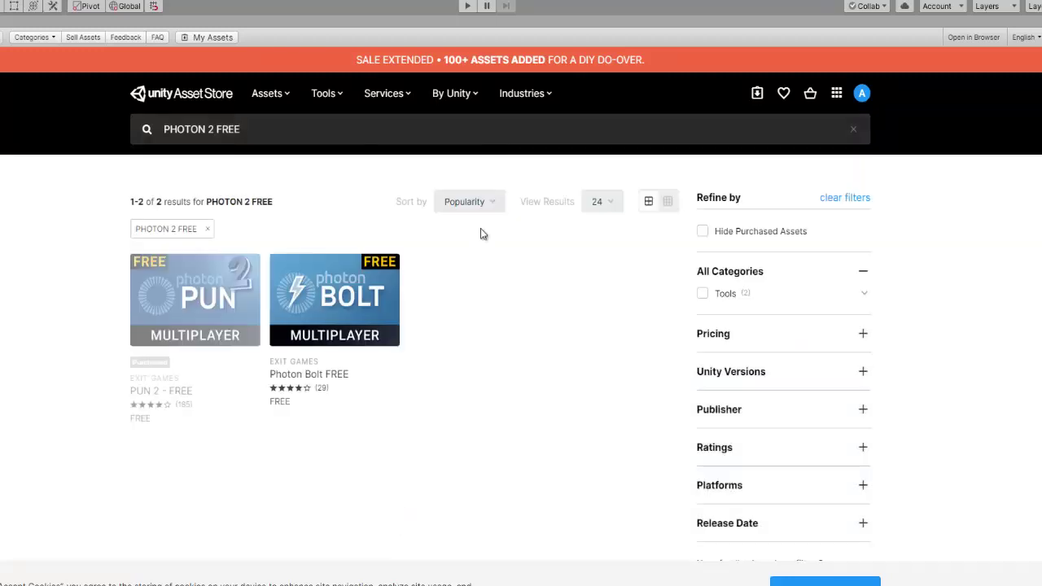
pyautogui.click(184, 305)
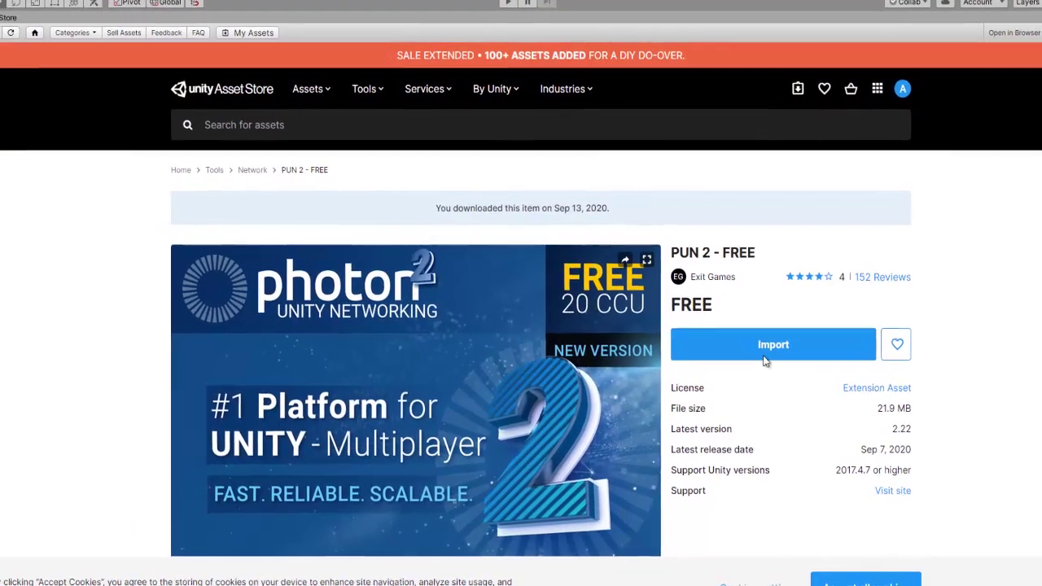
# - Import PUN 2 - FREE, saving all assets first, then focus the AppId or Email field
pyautogui.click(750, 295)
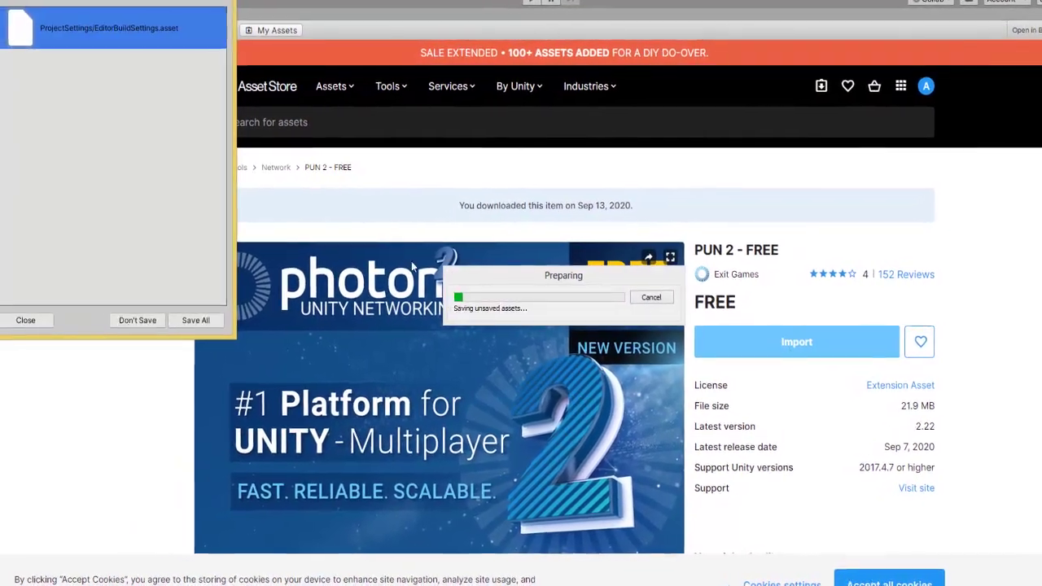
pyautogui.click(236, 322)
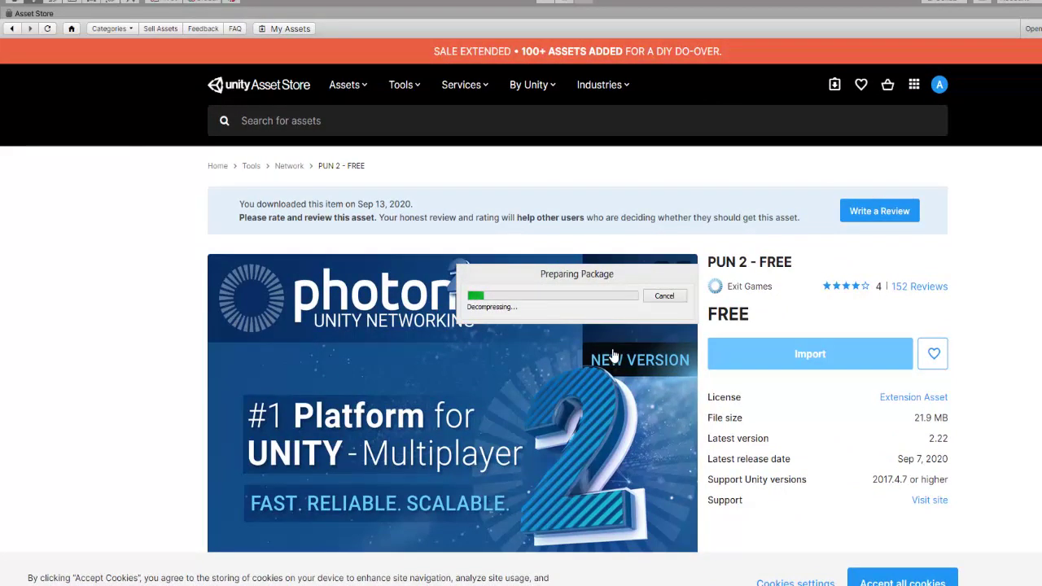
pyautogui.click(193, 195)
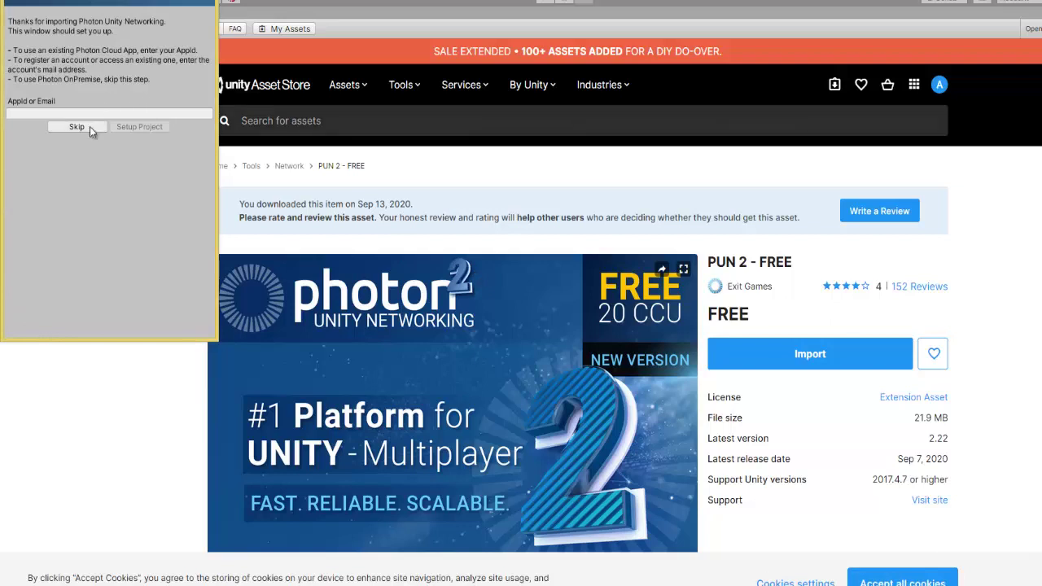
pyautogui.click(59, 114)
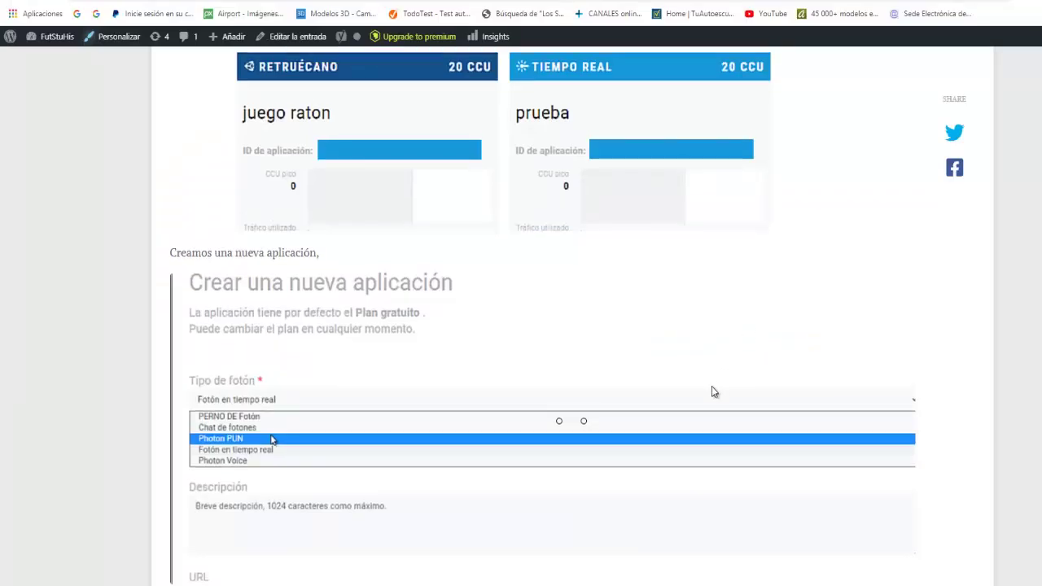
pyautogui.scroll(8, 715, 388)
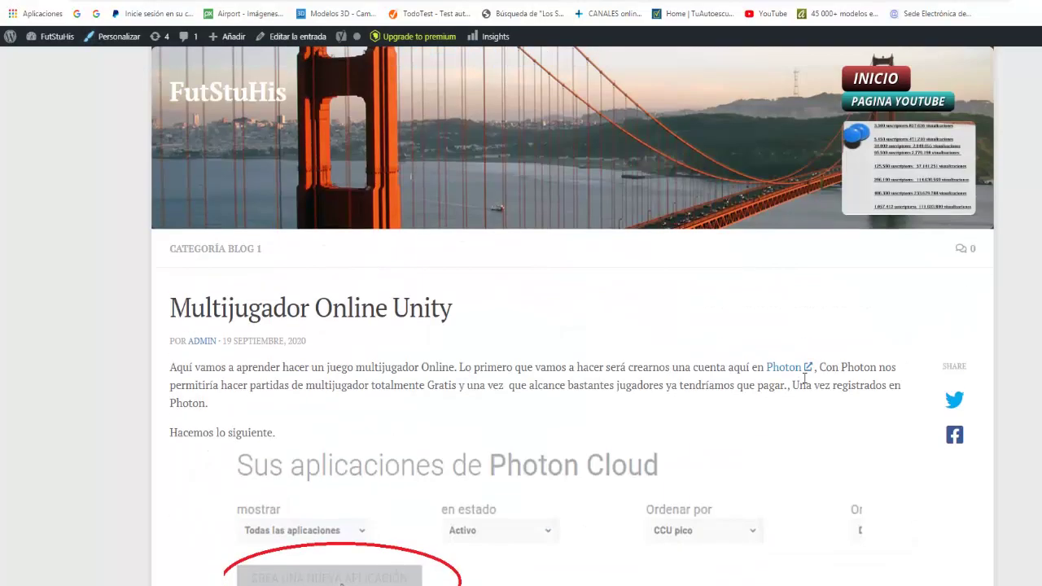
# - Go from the blog to the Photon website and sign in to the Photon account
pyautogui.click(798, 377)
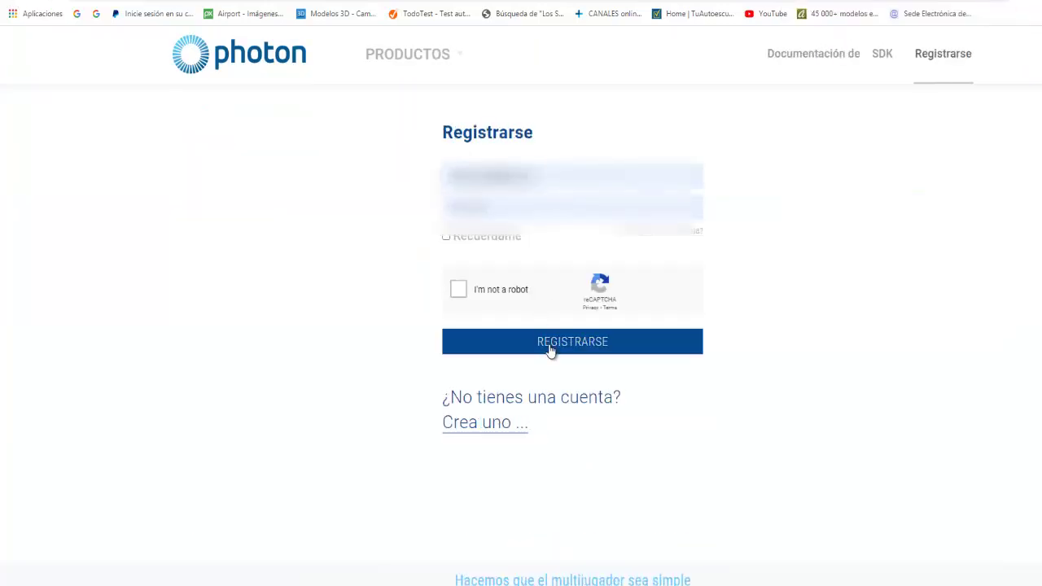
pyautogui.click(550, 348)
pyautogui.click(459, 289)
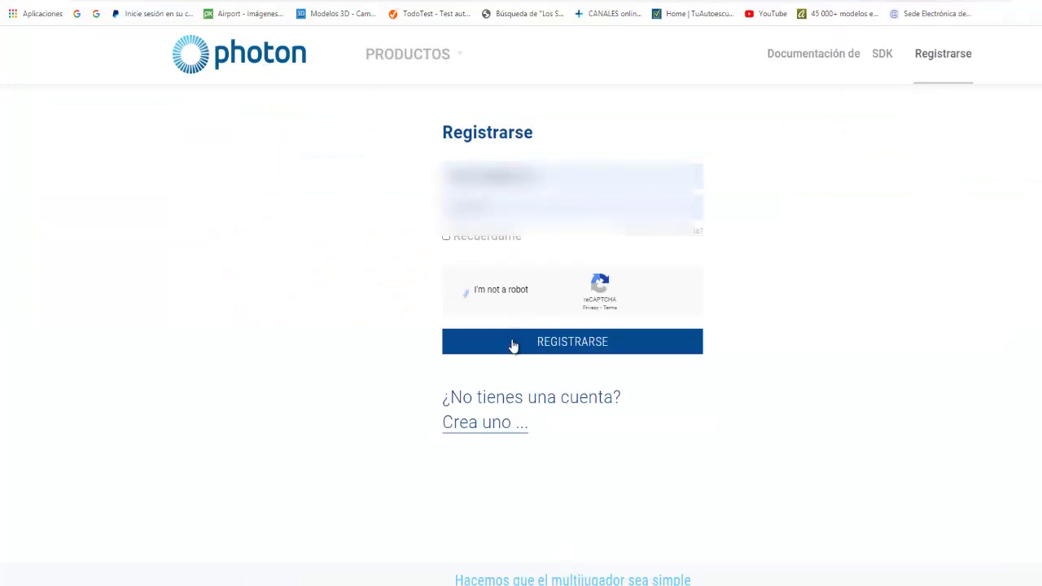
pyautogui.click(570, 346)
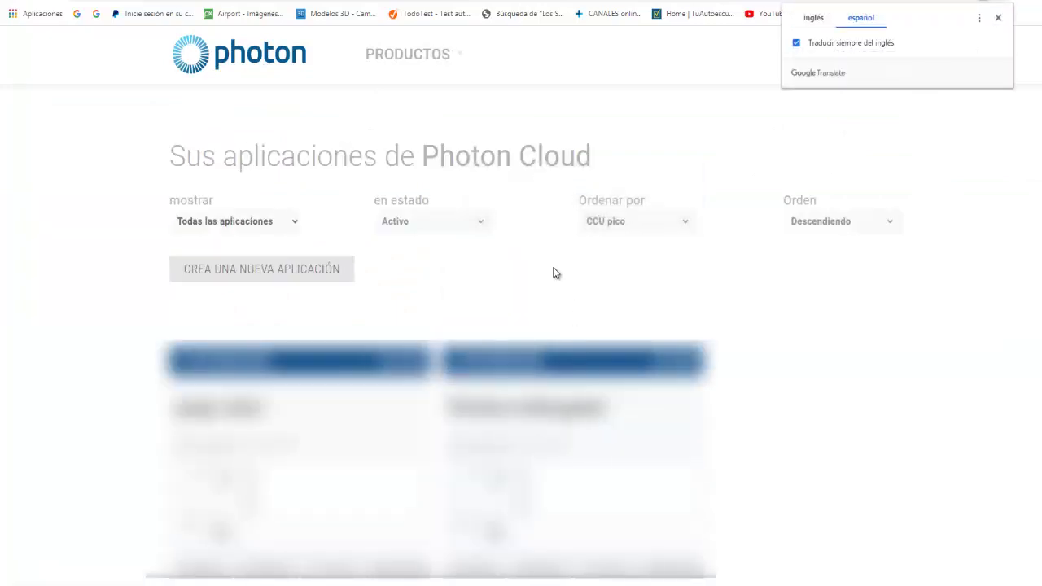
# - Create a new Photon PUN application named RATONCITO
pyautogui.click(256, 289)
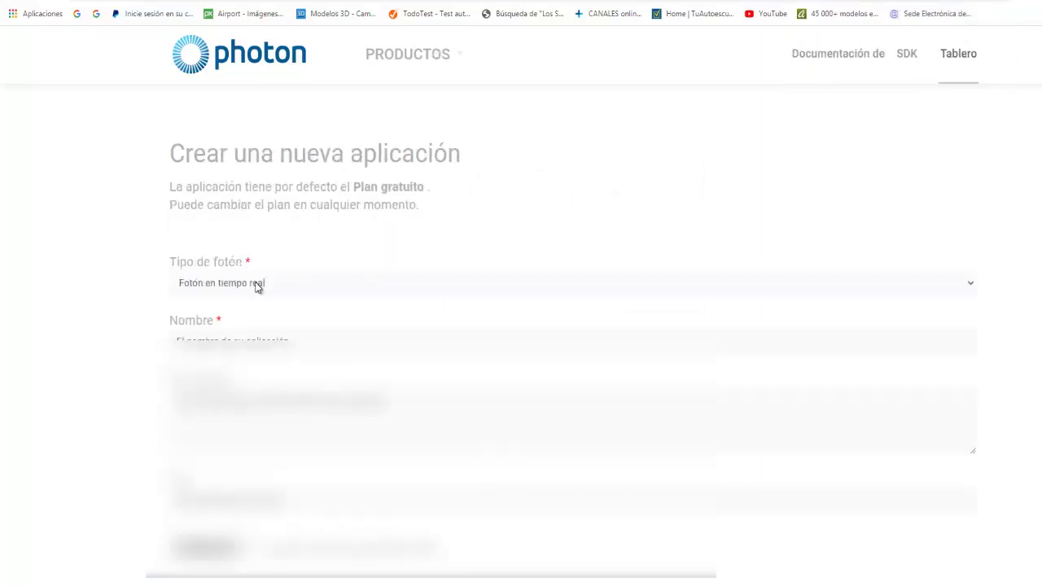
pyautogui.click(313, 287)
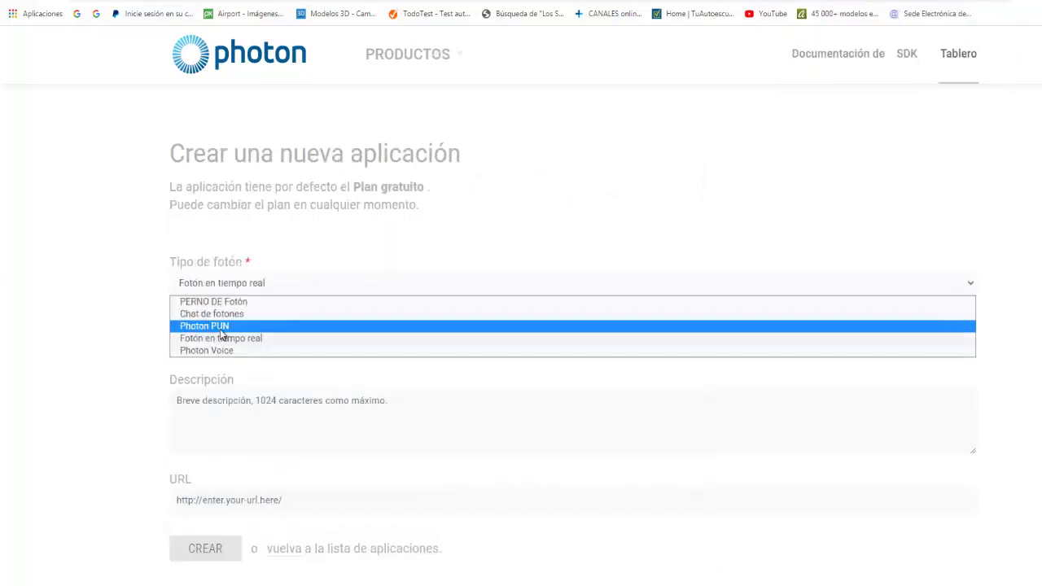
pyautogui.click(221, 330)
pyautogui.click(235, 343)
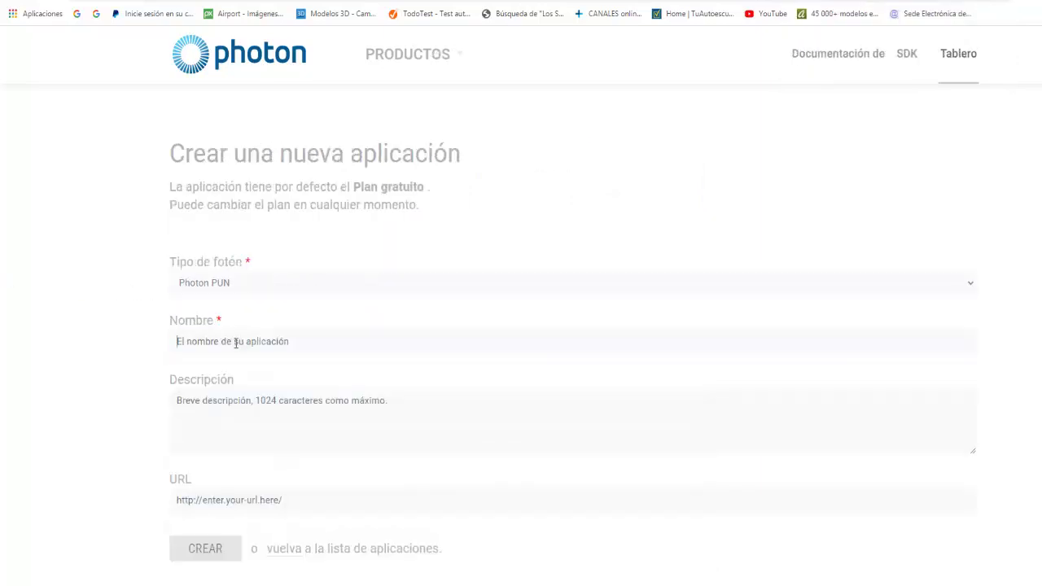
pyautogui.write('RAT')
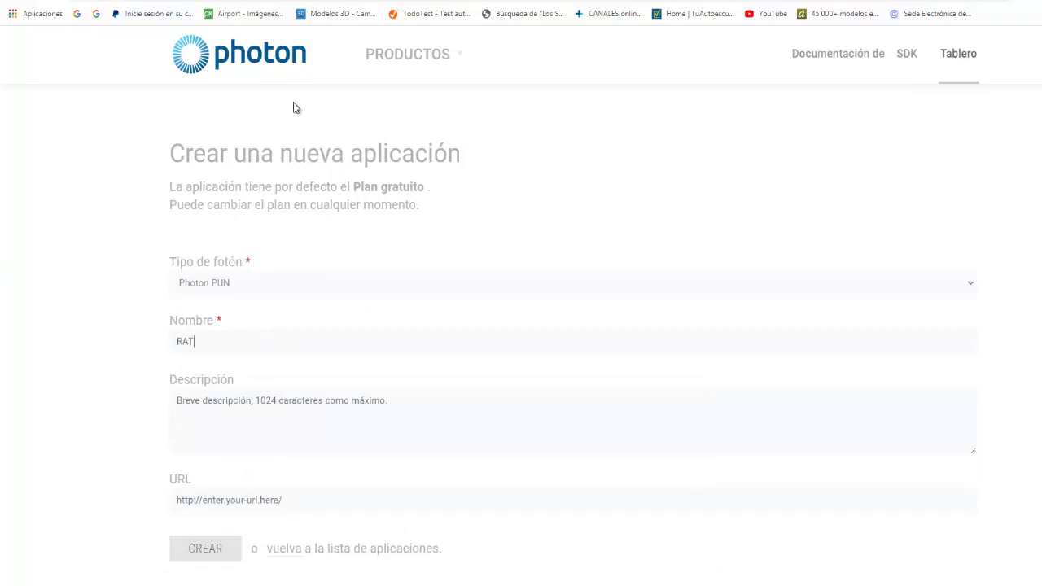
pyautogui.write('ONCITO')
pyautogui.scroll(-1, 280, 403)
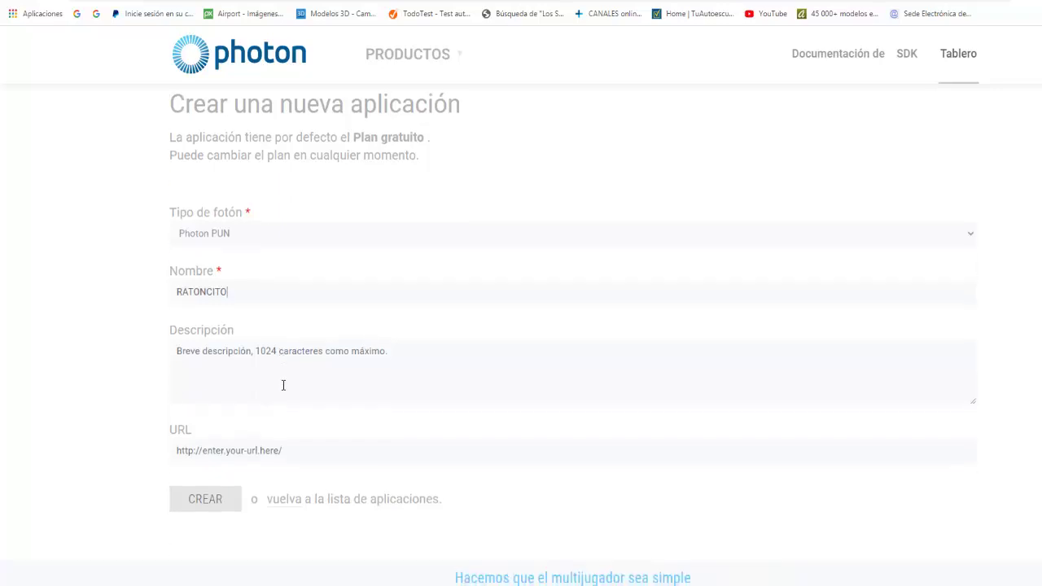
pyautogui.click(203, 507)
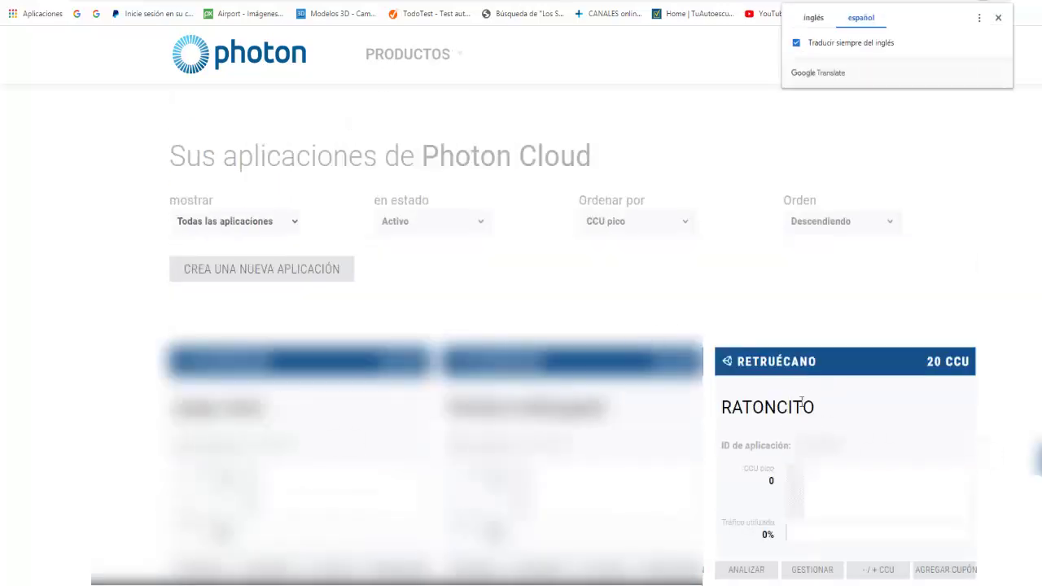
# - Reveal and copy the RATONCITO application's App ID
pyautogui.moveTo(735, 450); pyautogui.dragTo(724, 450)
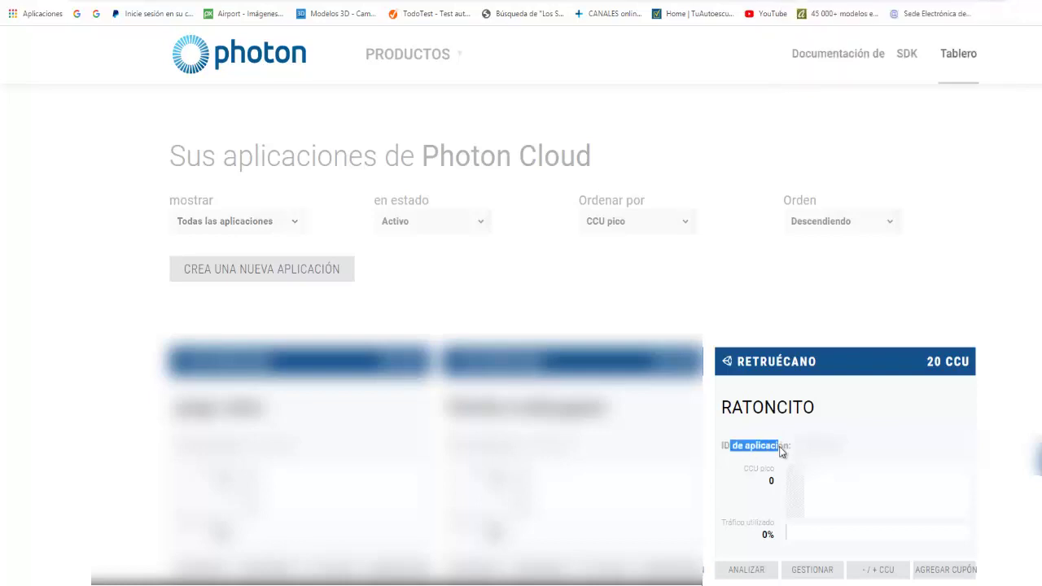
pyautogui.click(724, 450)
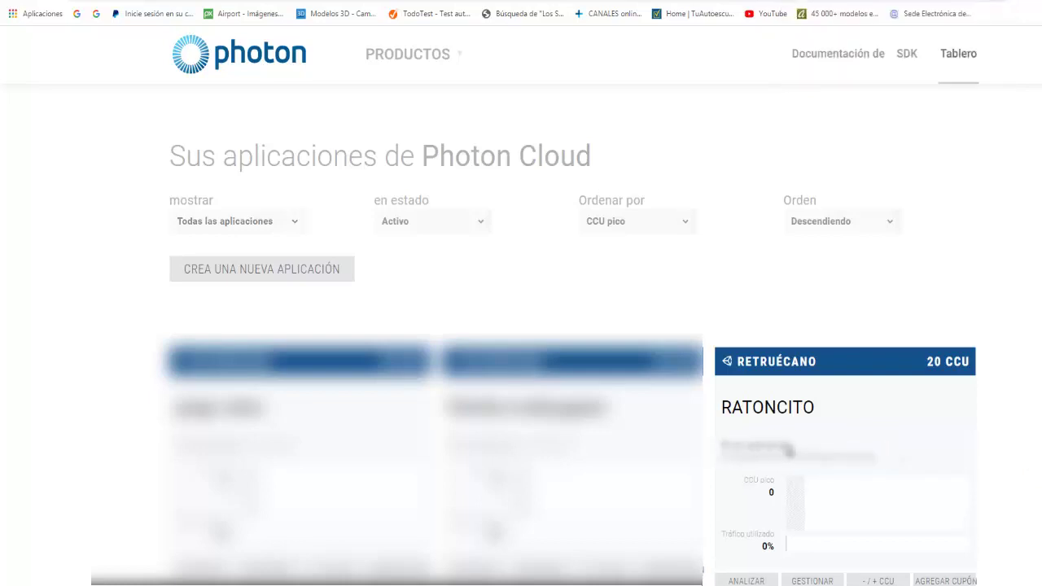
pyautogui.rightClick(797, 439)
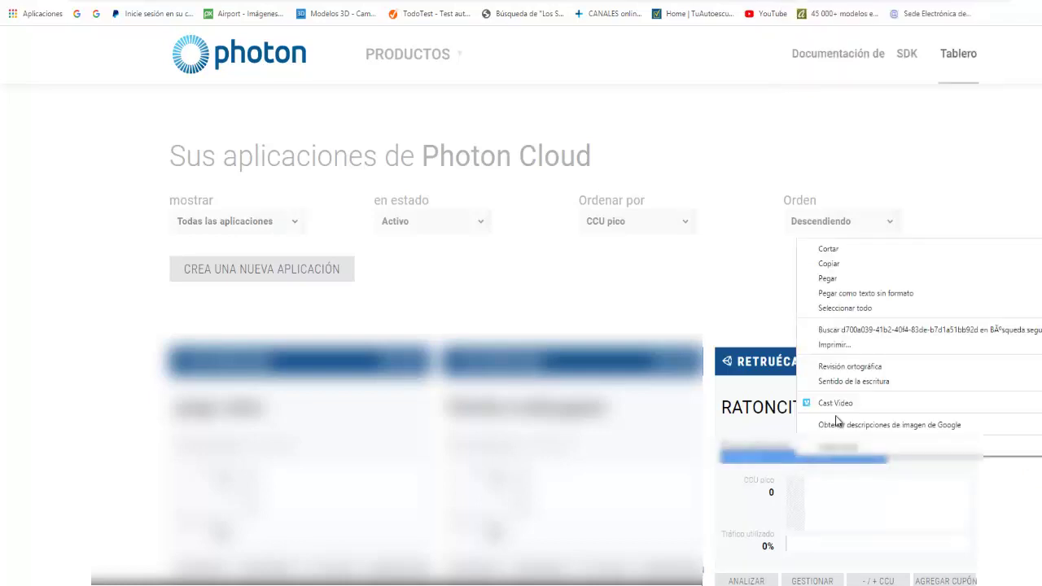
pyautogui.click(842, 264)
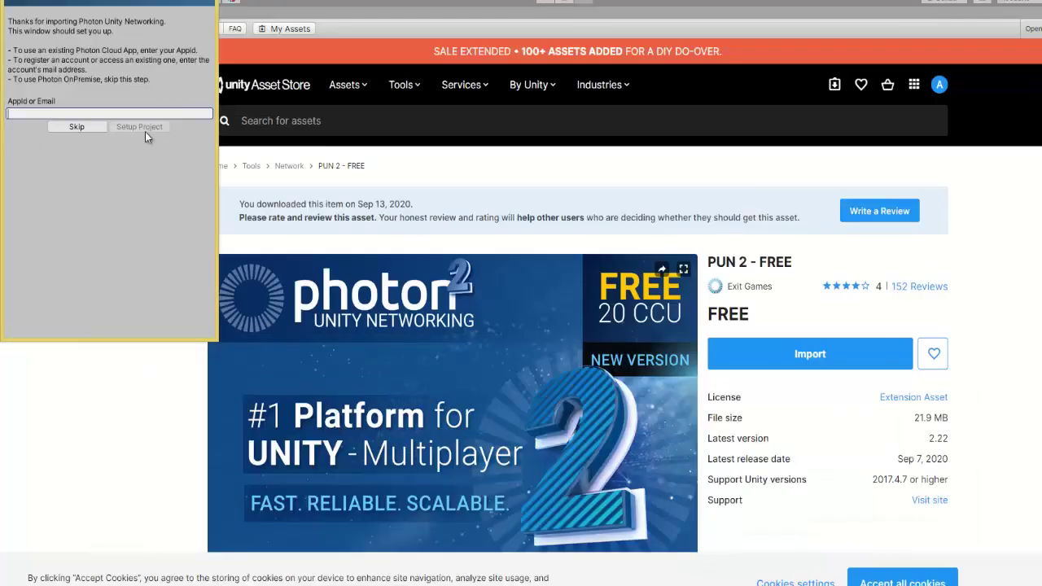
# - Paste the App ID into the PUN Wizard, run Setup Project, close it, and restore the Asset Store window
pyautogui.hotkey('ctrl', 'v')
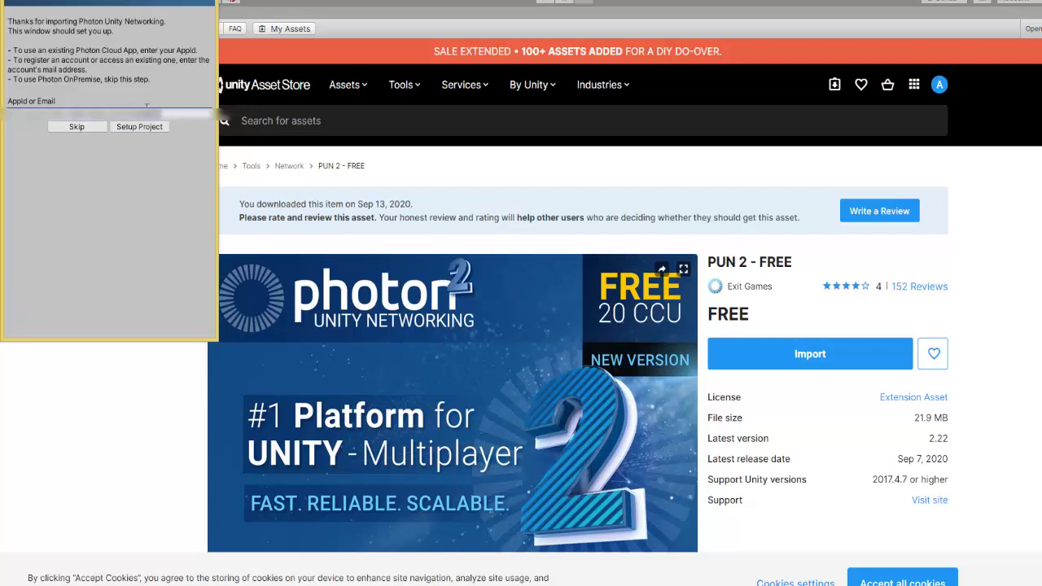
pyautogui.click(152, 127)
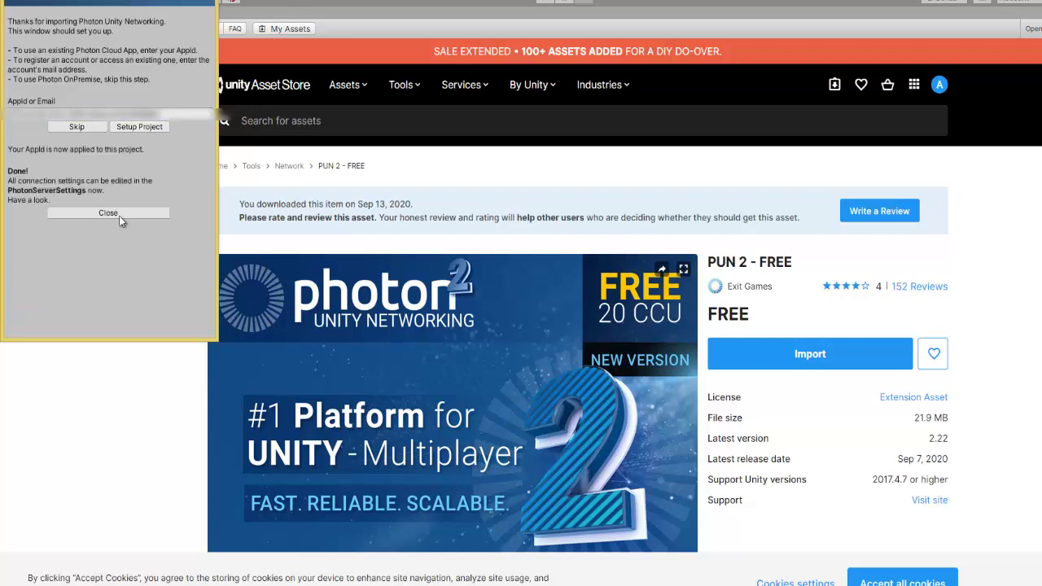
pyautogui.click(120, 214)
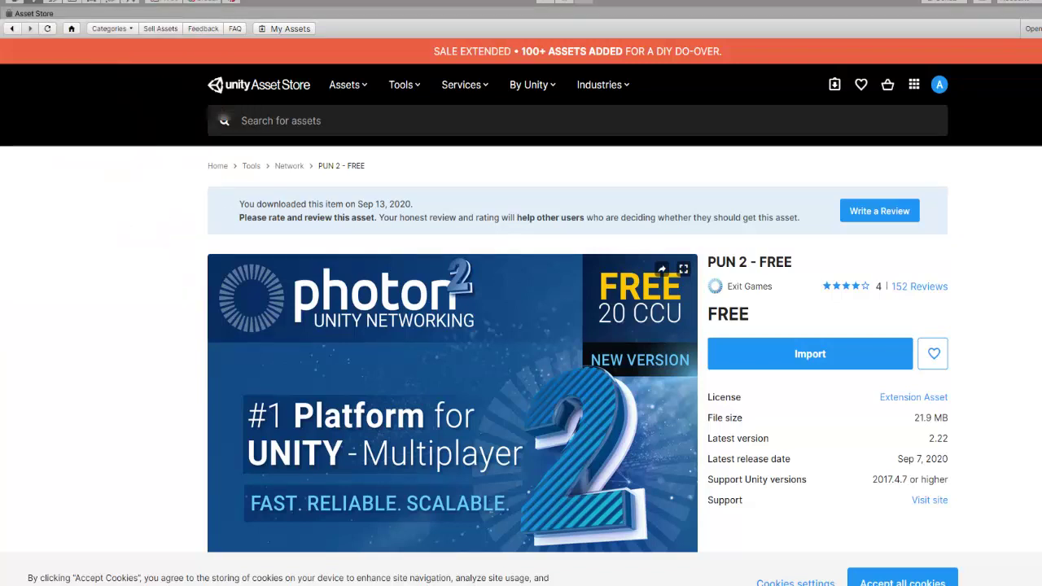
pyautogui.click(1036, 13)
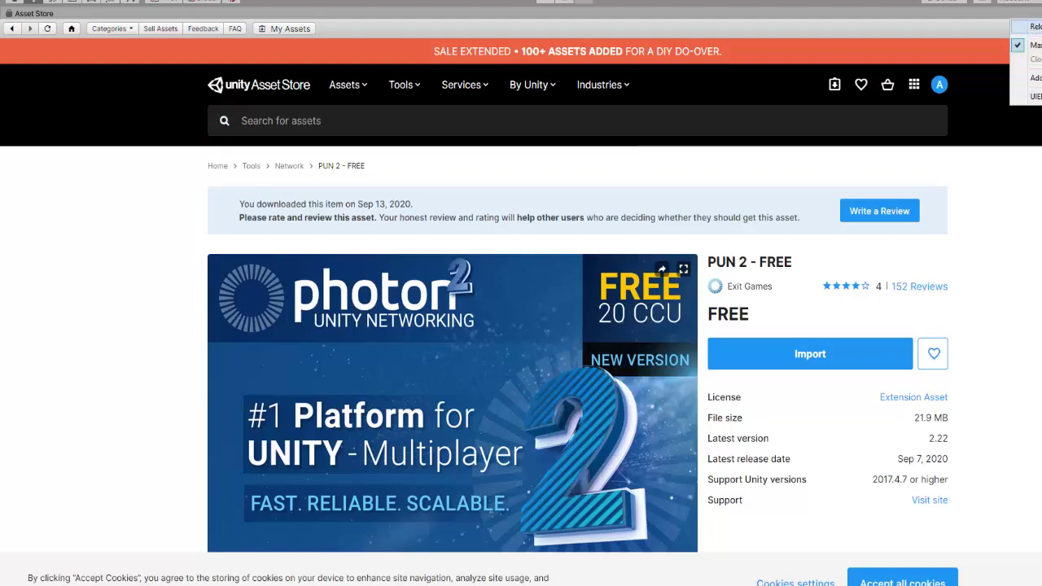
pyautogui.click(1029, 45)
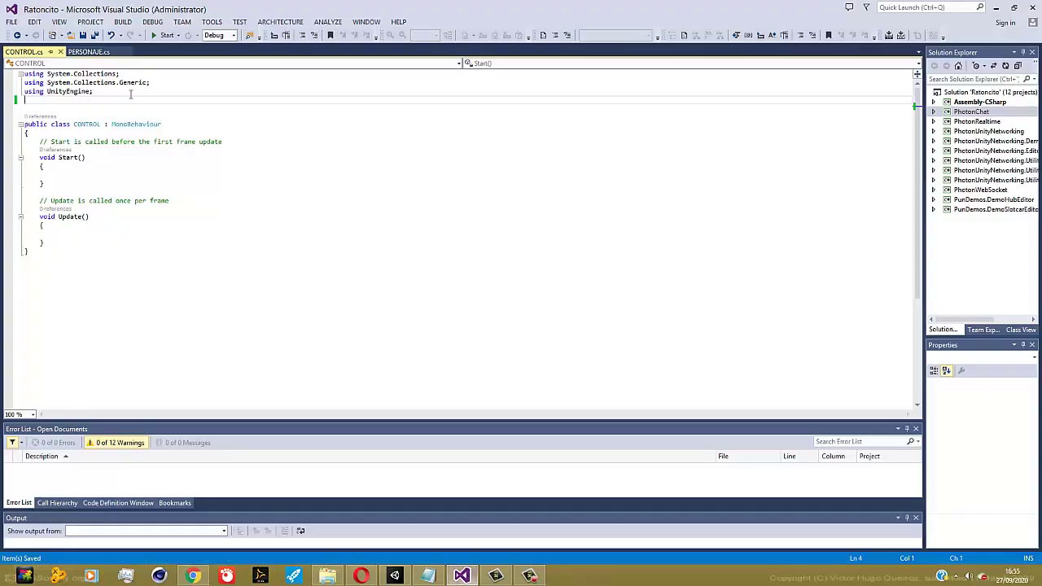
# - Add using lines for Photon.Pun, Photon.Realtime, UnityEngine.UI and UnityEngine.SceneManagement after using UnityEngine
pyautogui.click(97, 92)
pyautogui.press('Return')
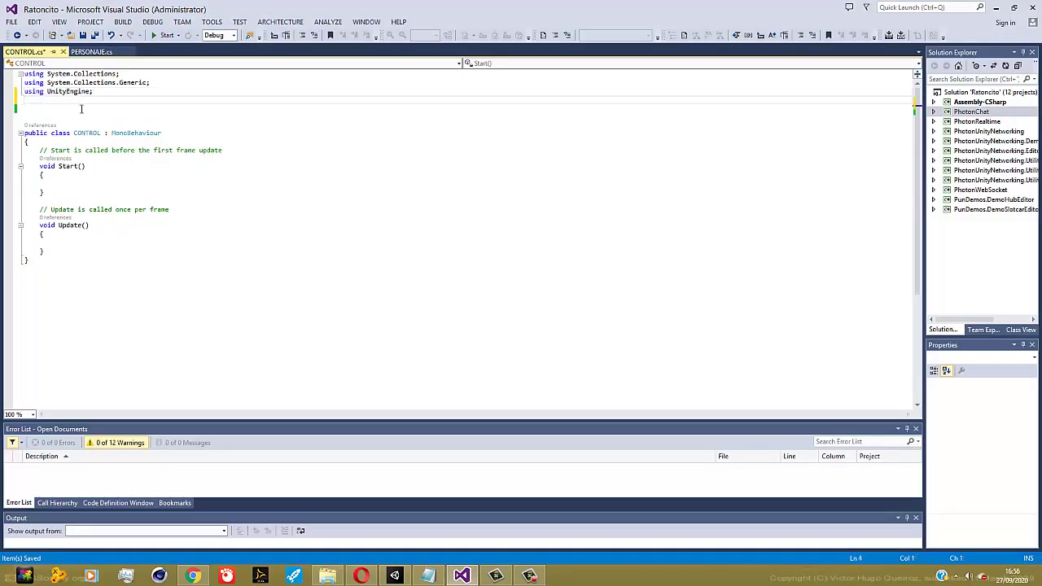
pyautogui.click(198, 575)
pyautogui.moveTo(325, 243); pyautogui.dragTo(193, 219)
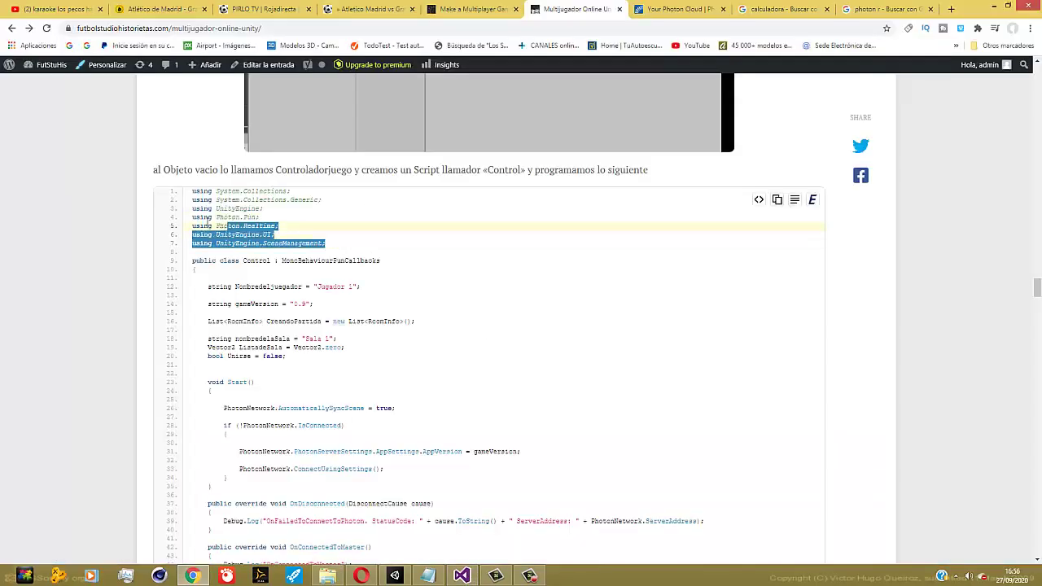
pyautogui.rightClick(232, 225)
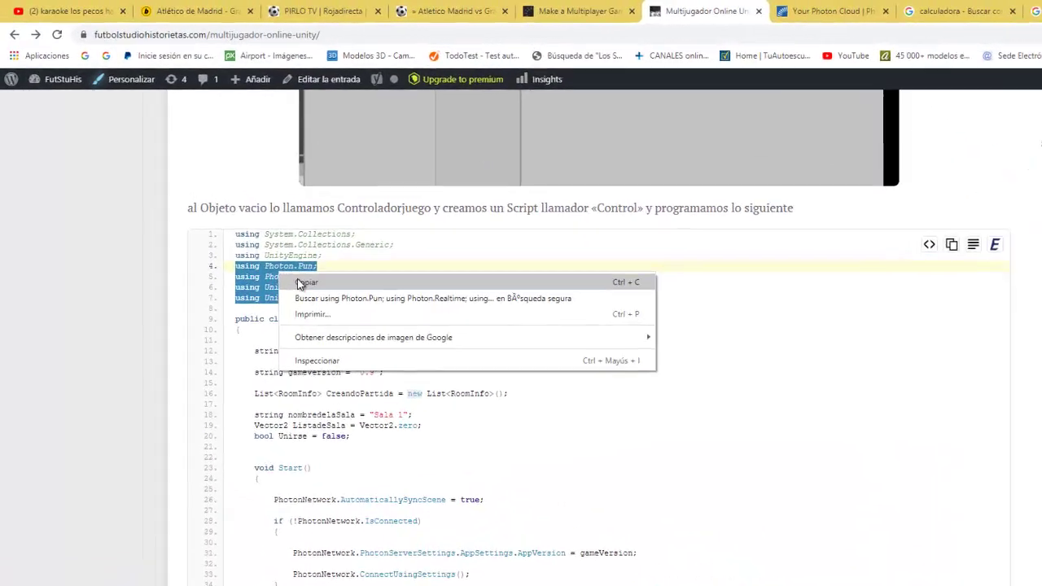
pyautogui.click(254, 233)
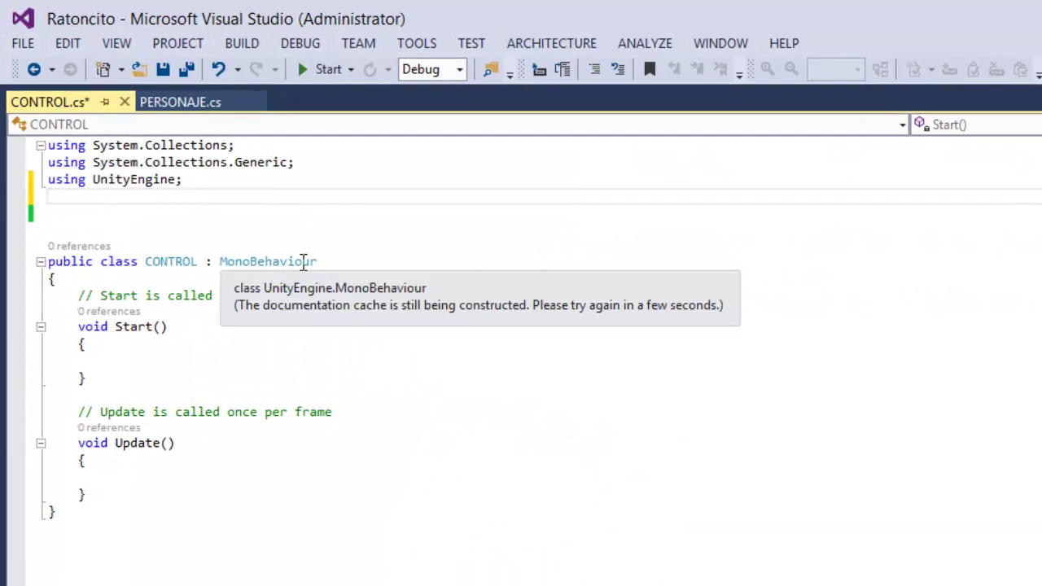
pyautogui.hotkey('ctrl', 'v')
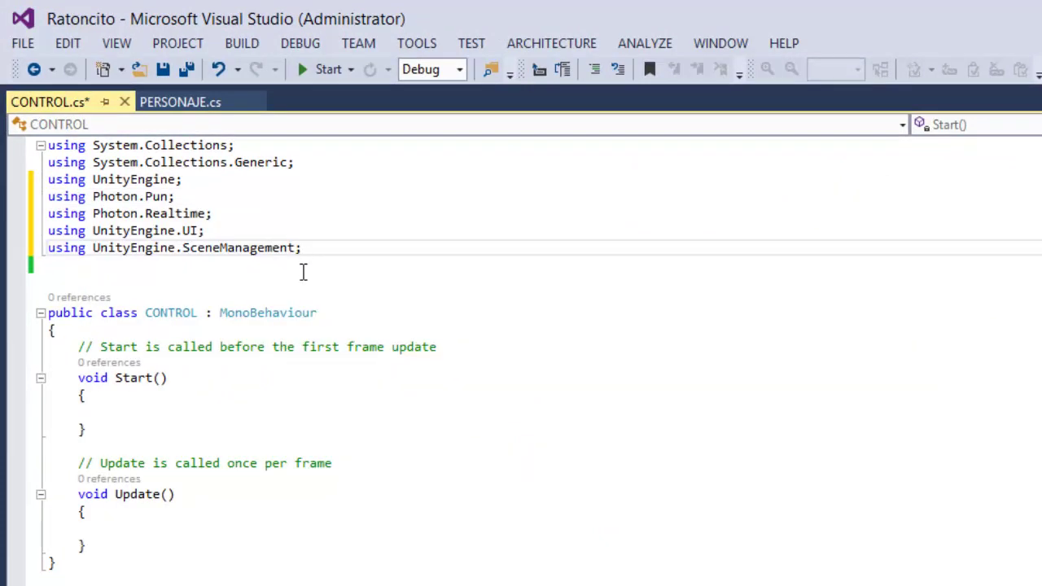
# - Change CONTROL's base class to MonoBehaviourPunCallbacks and save CONTROL.cs
pyautogui.doubleClick(287, 312)
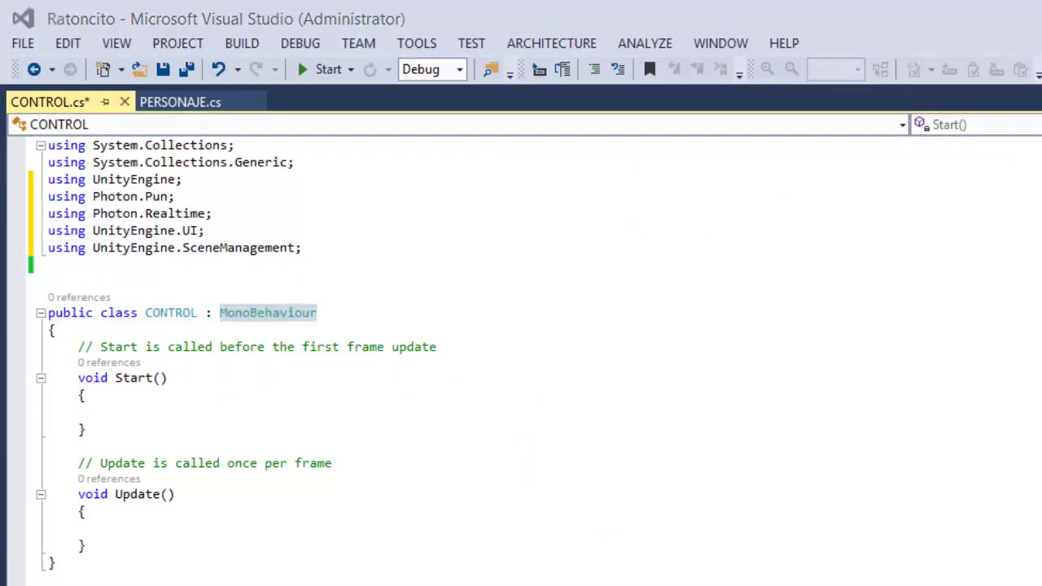
pyautogui.hotkey('ctrl', 'v')
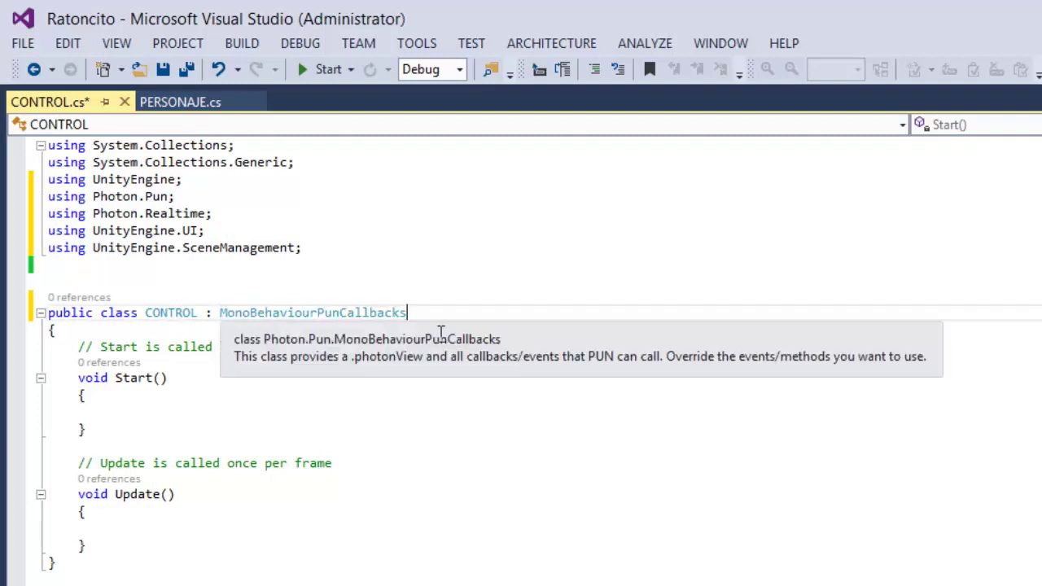
pyautogui.click(162, 69)
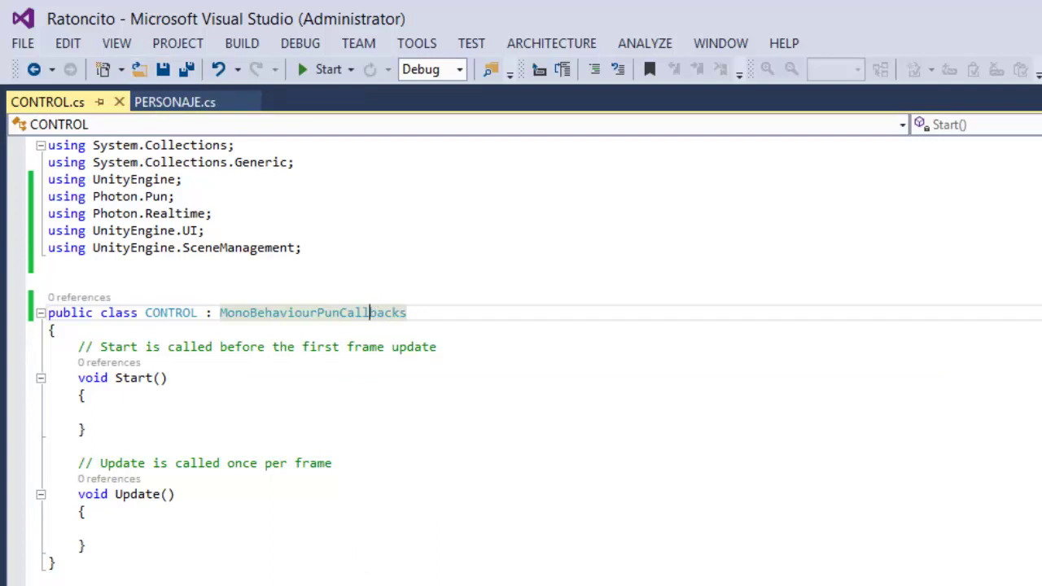
# - Replace the Start comment with six fields, including gameVersion "0.9" and nombredelaSala "Sala 1", and save
pyautogui.click(375, 329)
pyautogui.press('Return')
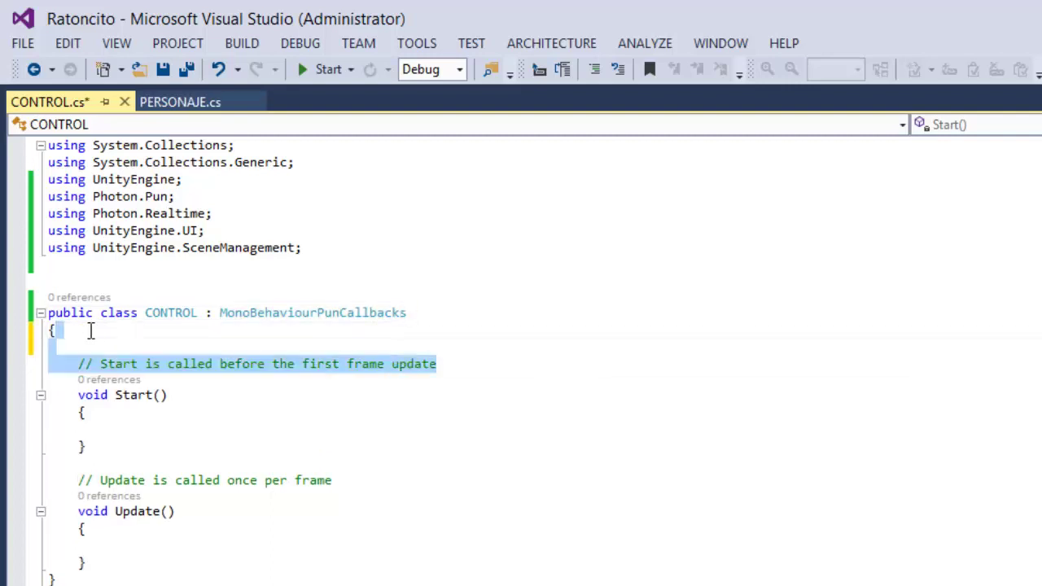
pyautogui.moveTo(568, 374); pyautogui.dragTo(81, 358)
pyautogui.press('BackSpace')
pyautogui.click(79, 342)
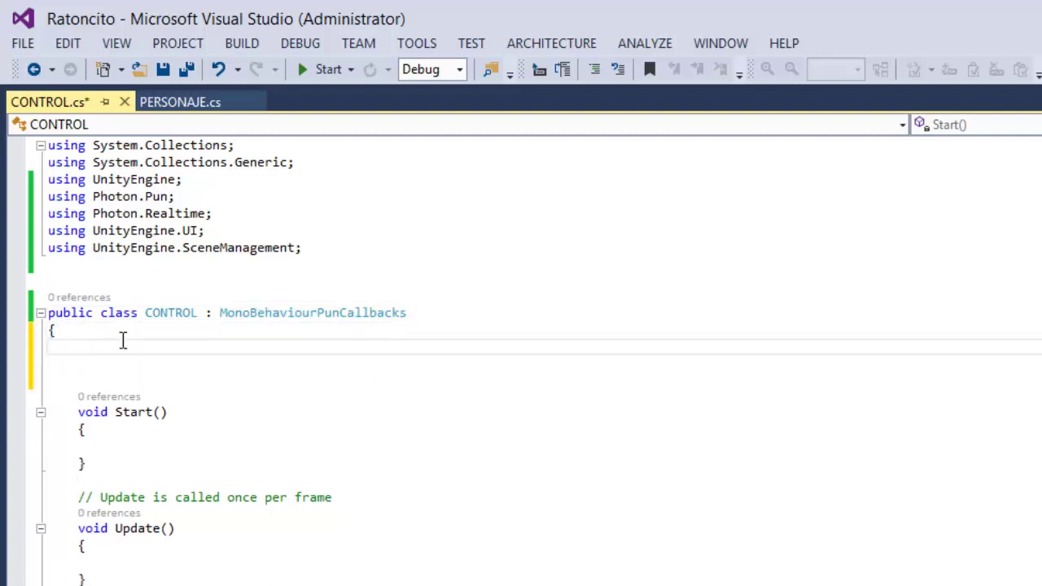
pyautogui.hotkey('ctrl', 'v')
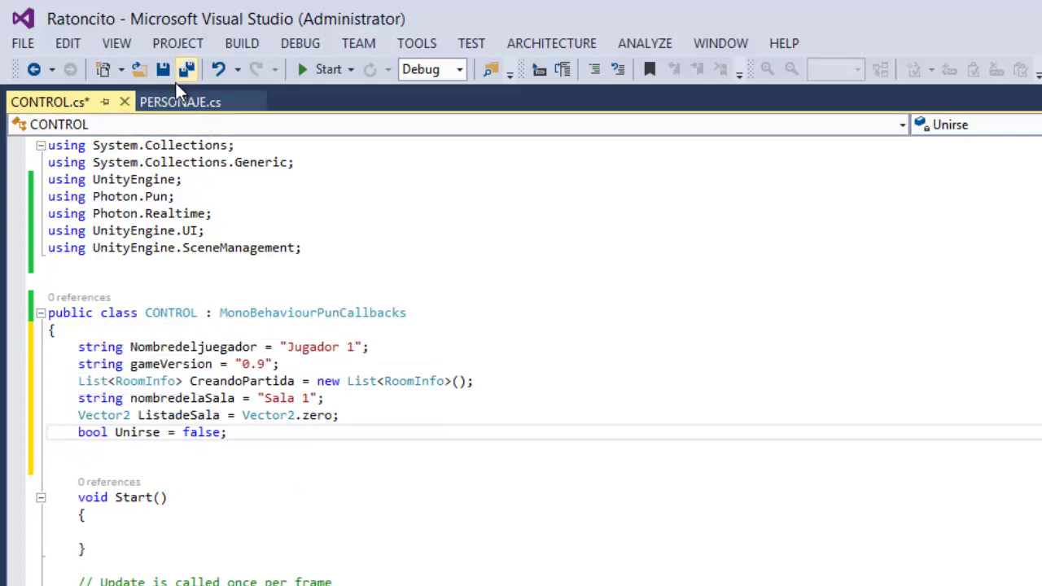
pyautogui.click(164, 70)
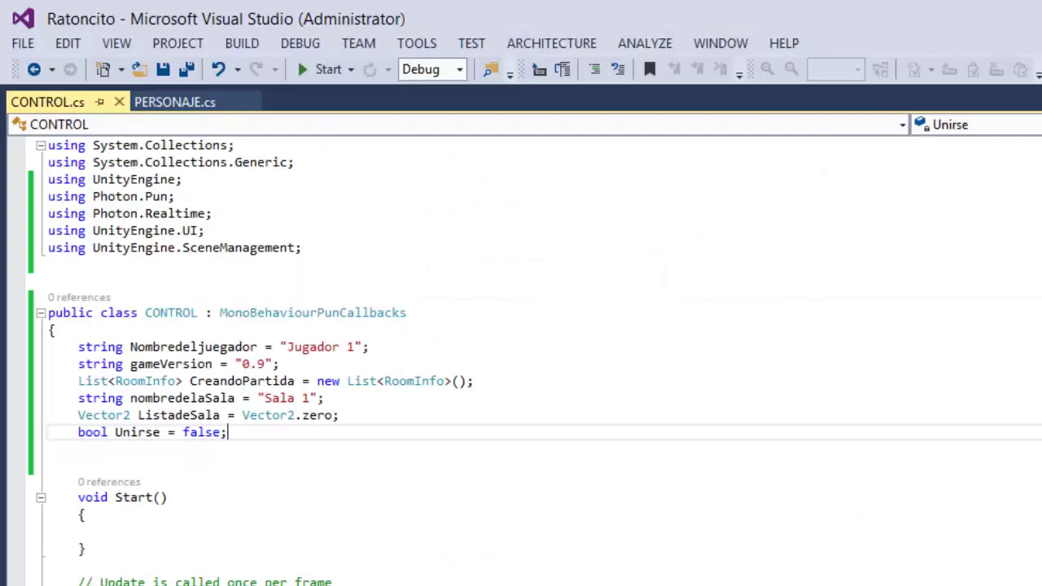
# - Add a blank line inside the empty Start() method
pyautogui.doubleClick(270, 312)
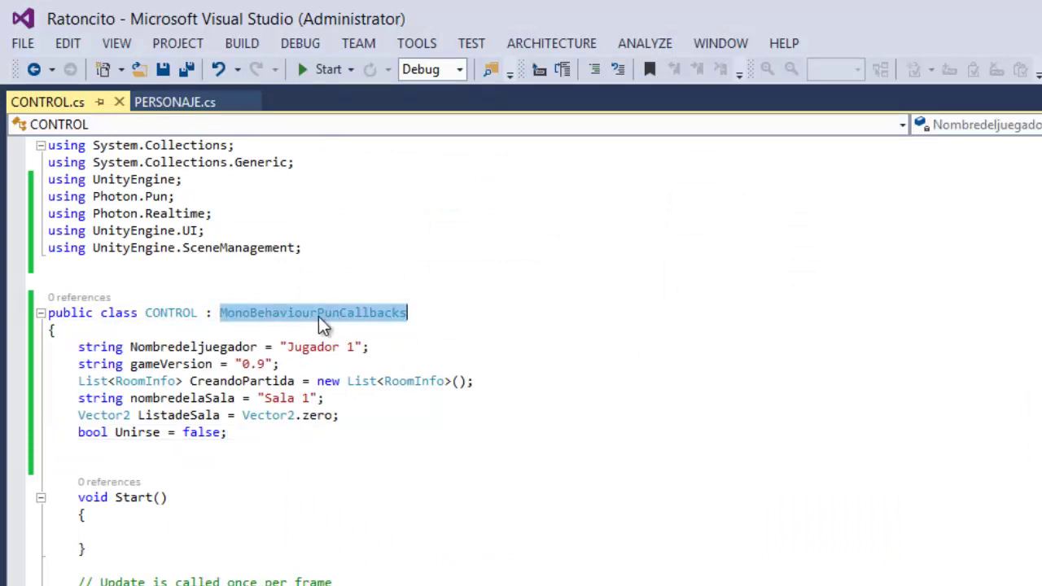
pyautogui.click(139, 530)
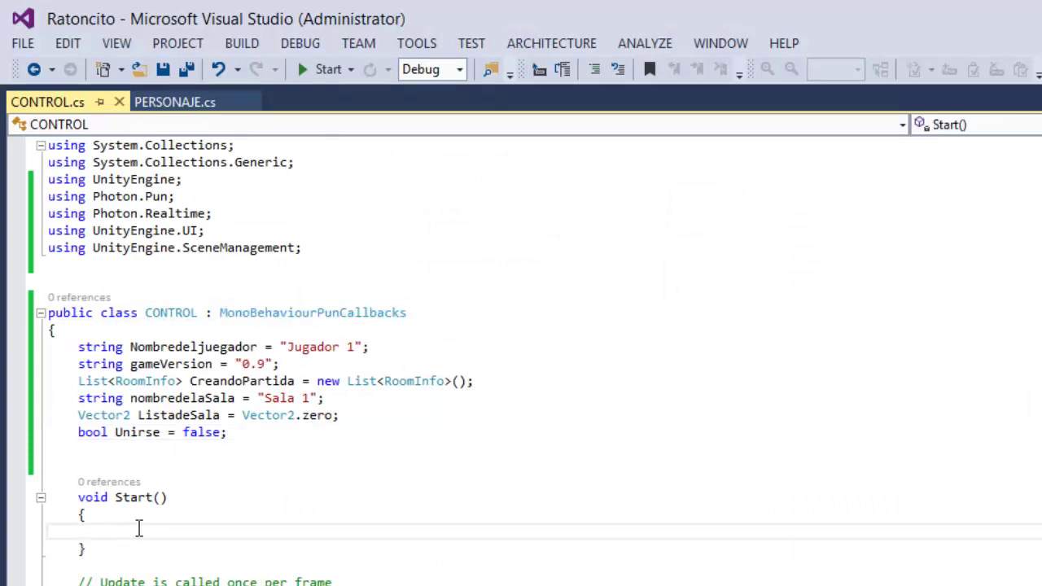
pyautogui.press('Return')
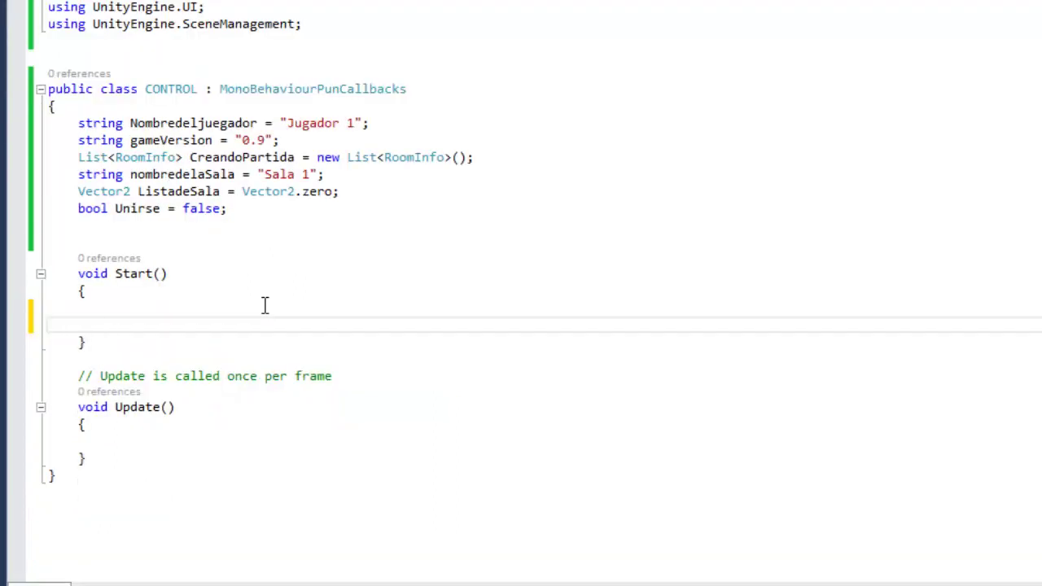
# - Paste the Photon connection code into Start() and insert a blank line after the AppVersion line
pyautogui.click(265, 306)
pyautogui.hotkey('ctrl', 'v')
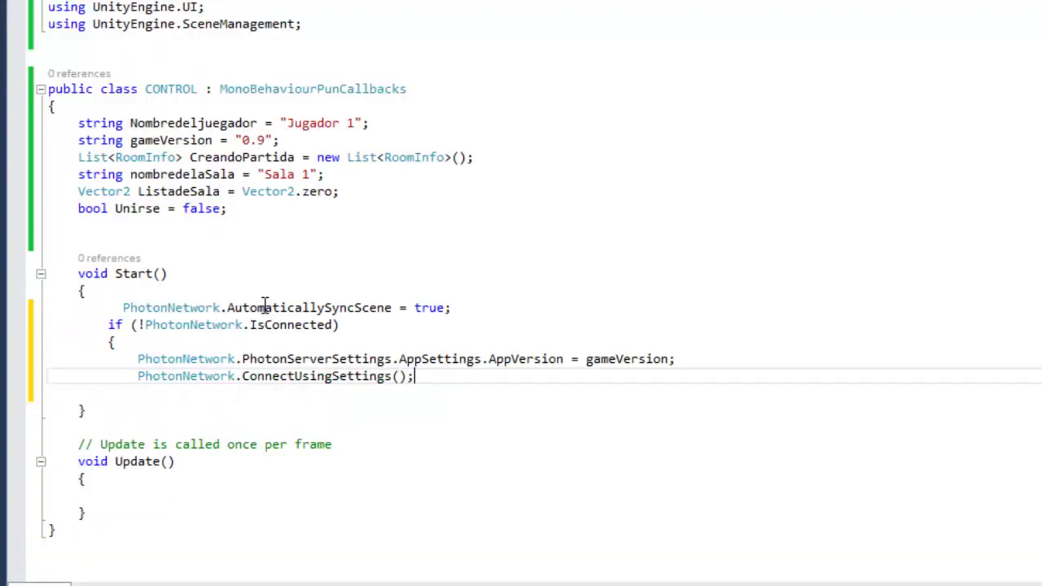
pyautogui.click(712, 356)
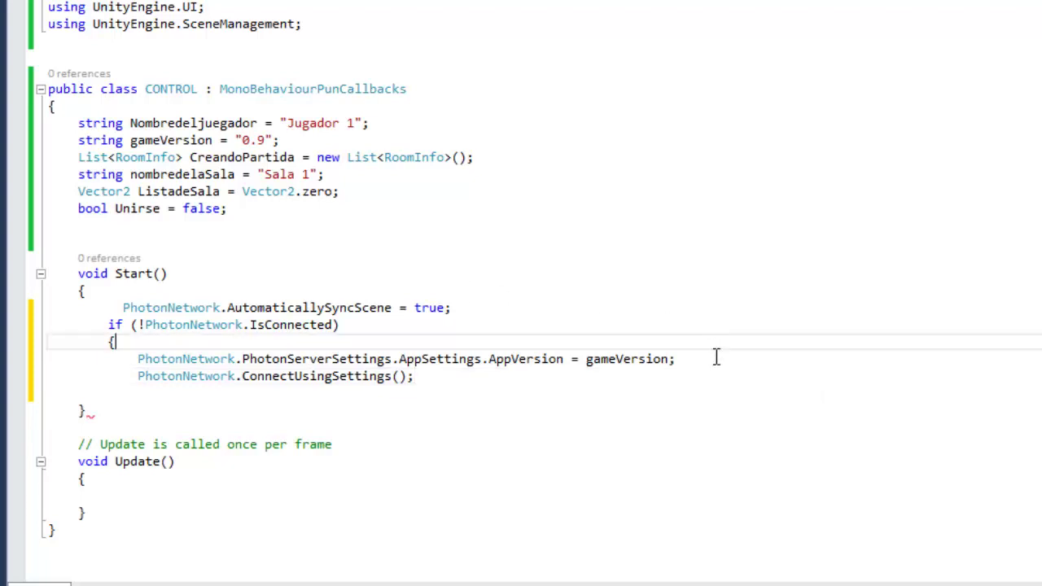
pyautogui.press('Return')
# - Comment ConnectUsingSettings with 'Tan pronto el juego abre se conecta al servidor Photon'
pyautogui.click(446, 392)
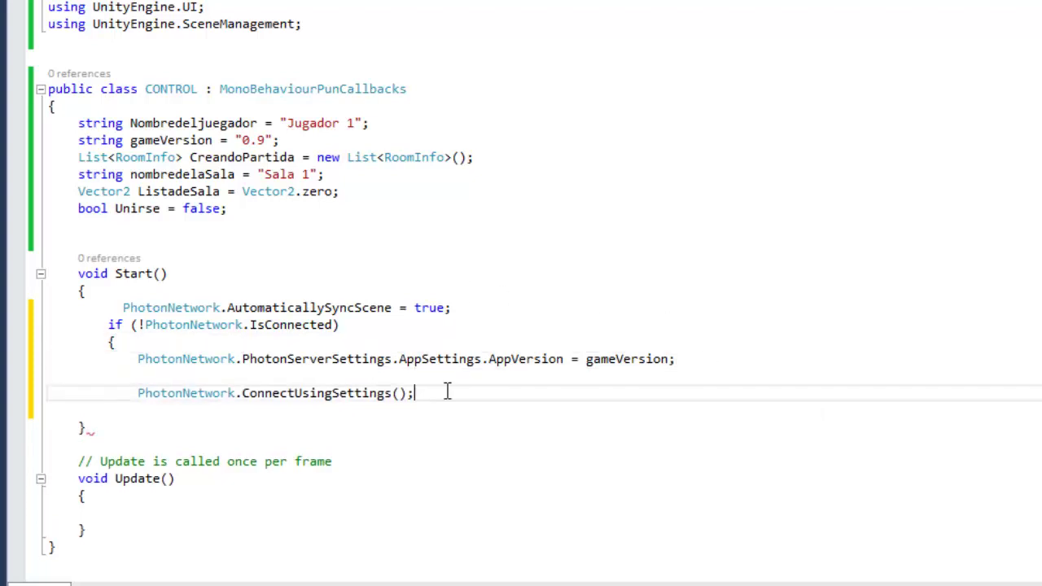
pyautogui.write('//')
pyautogui.write('T')
pyautogui.write('an ')
pyautogui.write('pronto el jue')
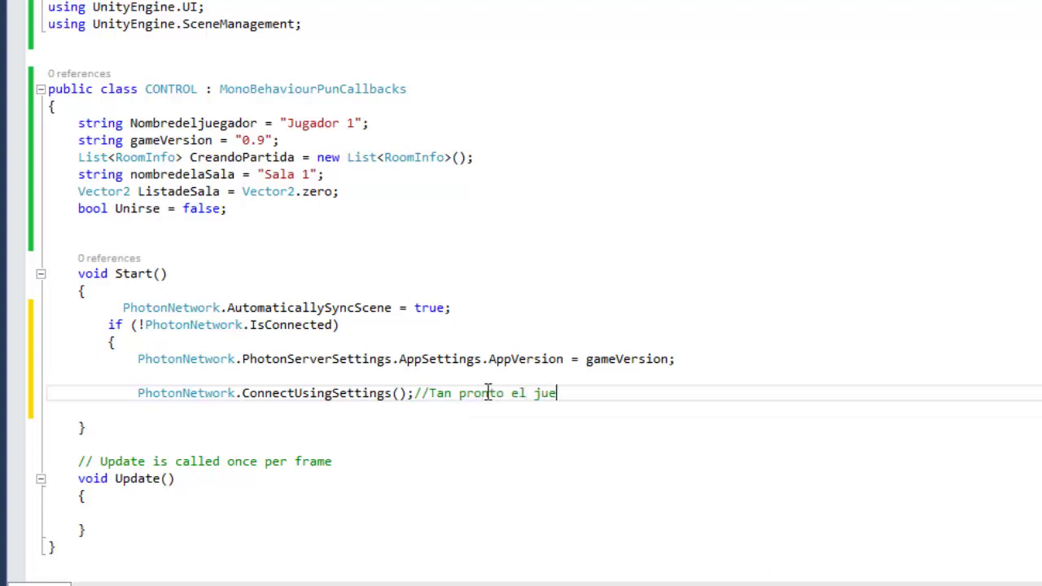
pyautogui.write('go abre se con')
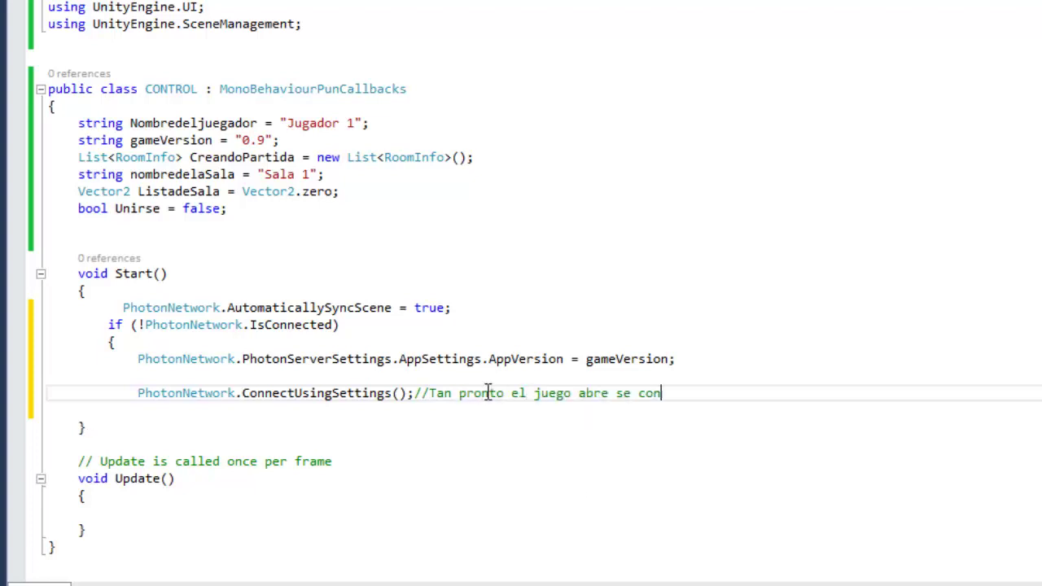
pyautogui.write('ecta al ser')
pyautogui.write('vidor Pho')
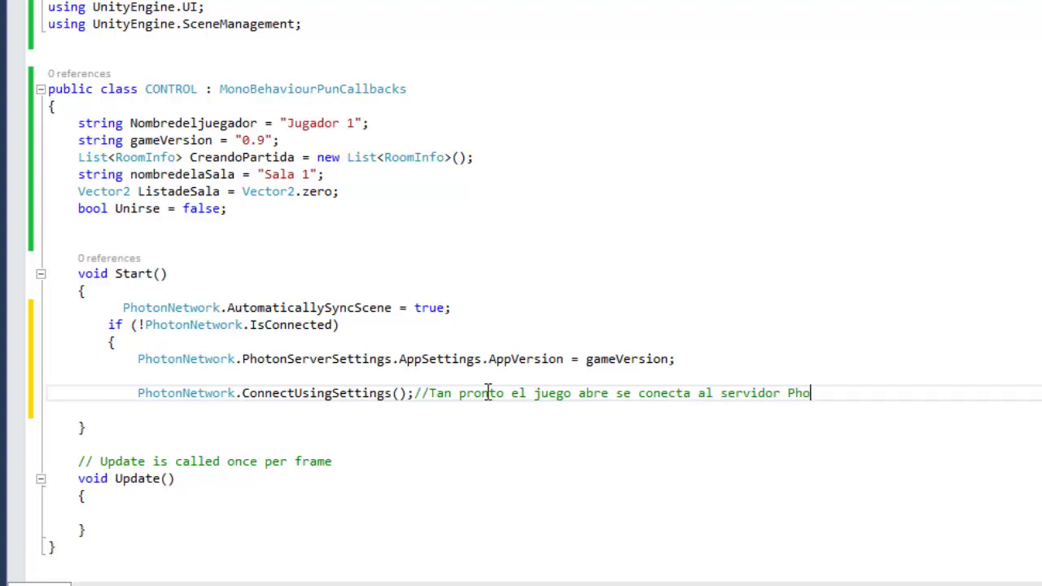
pyautogui.write('ton')
# - Delete the empty Update method and close Start() with a brace
pyautogui.click(207, 432)
pyautogui.moveTo(88, 457); pyautogui.dragTo(243, 574)
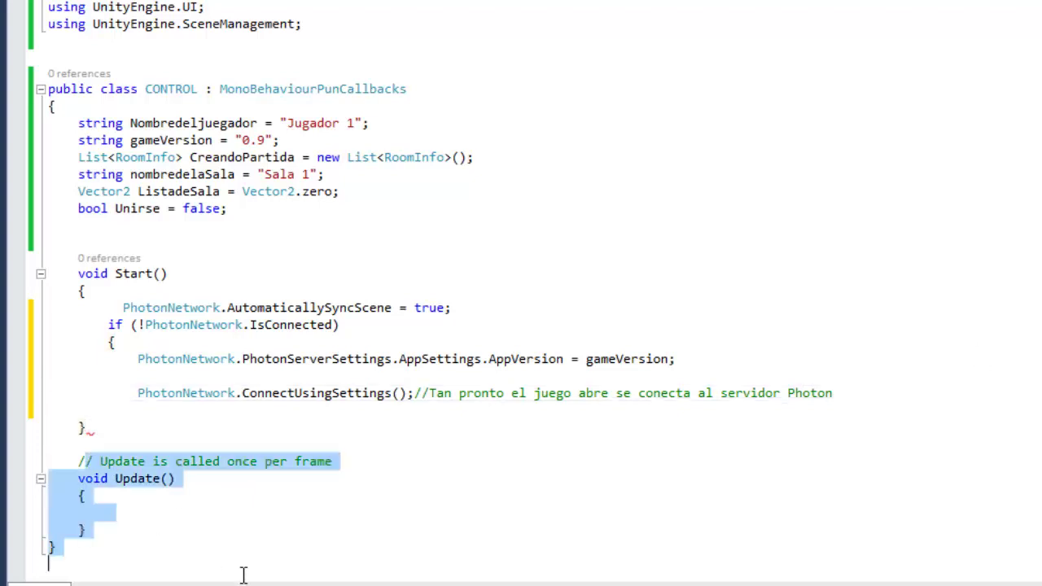
pyautogui.press('Delete')
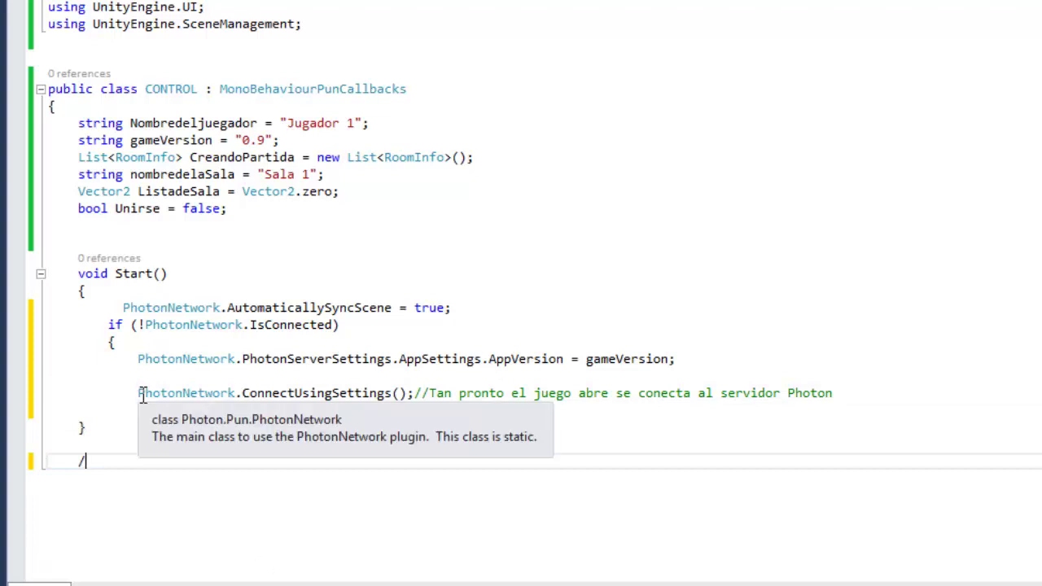
pyautogui.click(146, 420)
pyautogui.press('Return')
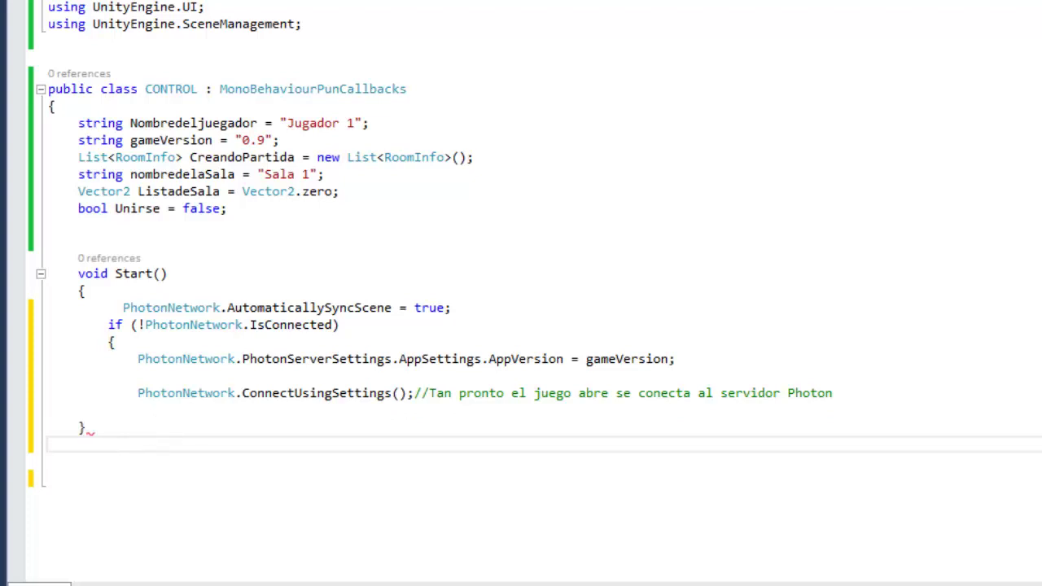
pyautogui.write('}')
pyautogui.press('Return')
# - Paste the OnDisconnected, OnConnectedToMaster and OnRoomListUpdate callbacks, close the class, and save
pyautogui.write('public override void OnDisconnected(DisconnectCause cause)     {         Debug.Log("OnFailedToConnectToPhoton. StatusCode: " + cause.ToString() + " ServerAddress: " + PhotonNetwork.ServerAddress);     }      public override void OnConnectedToMaster()     {         Debug.Log("OnConnectedToMaster");         PhotonNetwork.JoinLobby(TypedLobby.Default);     }      public override void OnRoomListUpdate(List<RoomInfo> roomList)     {         Debug.Log("lista de Salas");         CreandoPartida = roomList;     }')
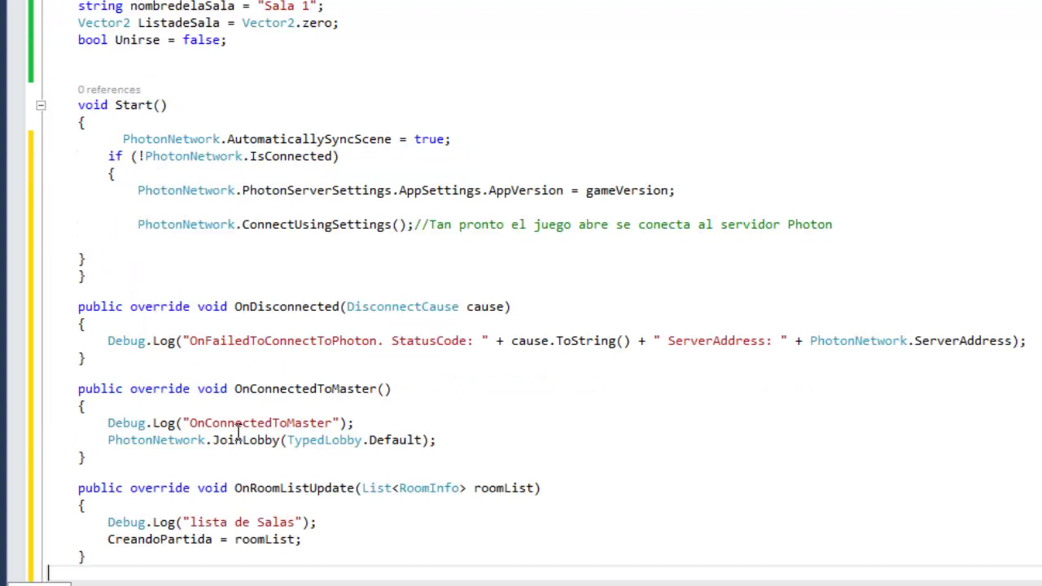
pyautogui.scroll(-2, 253, 387)
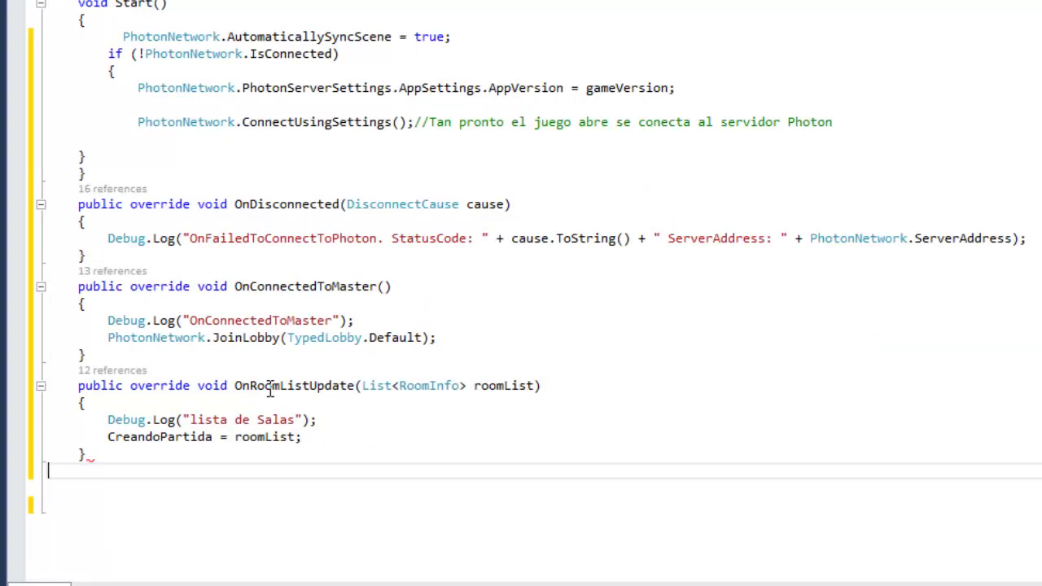
pyautogui.write('}')
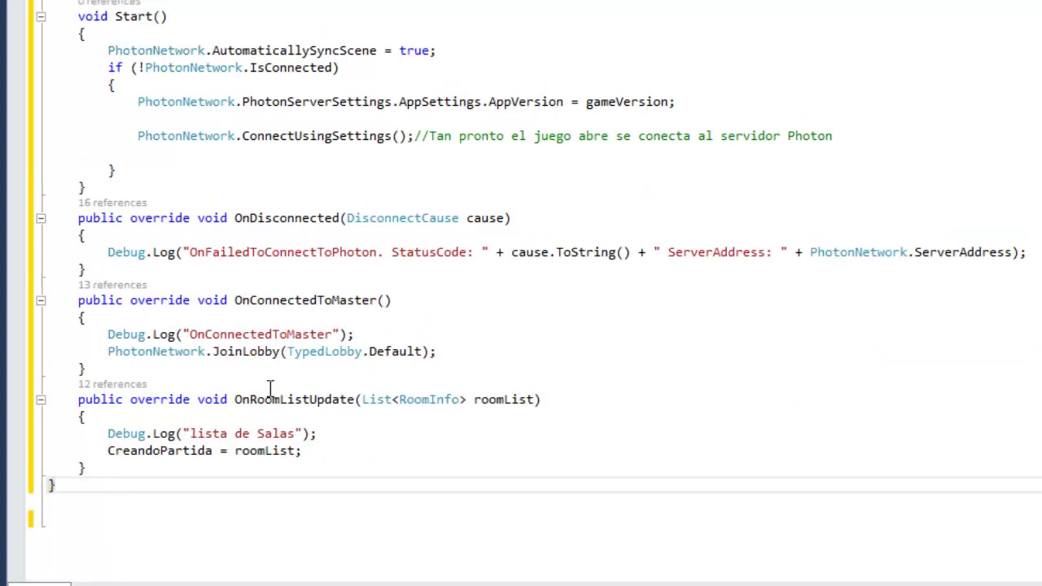
pyautogui.press('BackSpace')
pyautogui.hotkey('ctrl', 's')
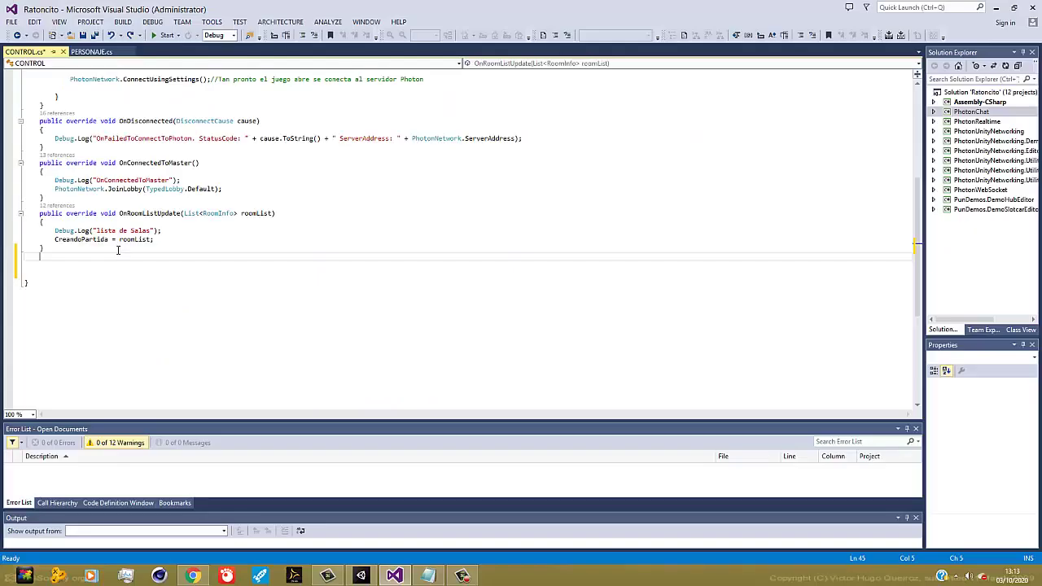
# - Paste the OnGUI lobby window and room callback methods after OnRoomListUpdate and save
pyautogui.click(119, 251)
pyautogui.press('Return')
pyautogui.press('Return')
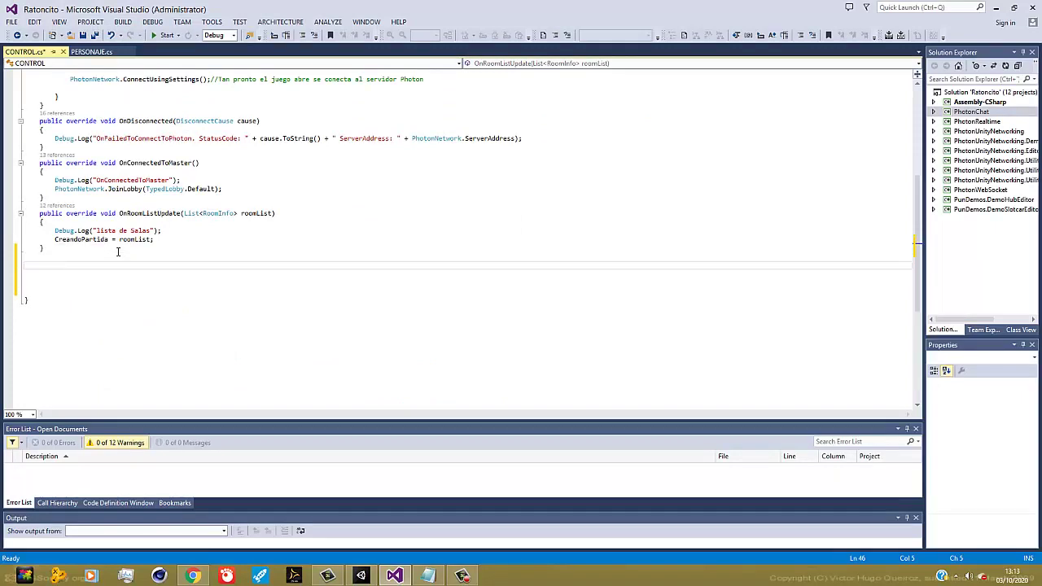
pyautogui.hotkey('ctrl', 'v')
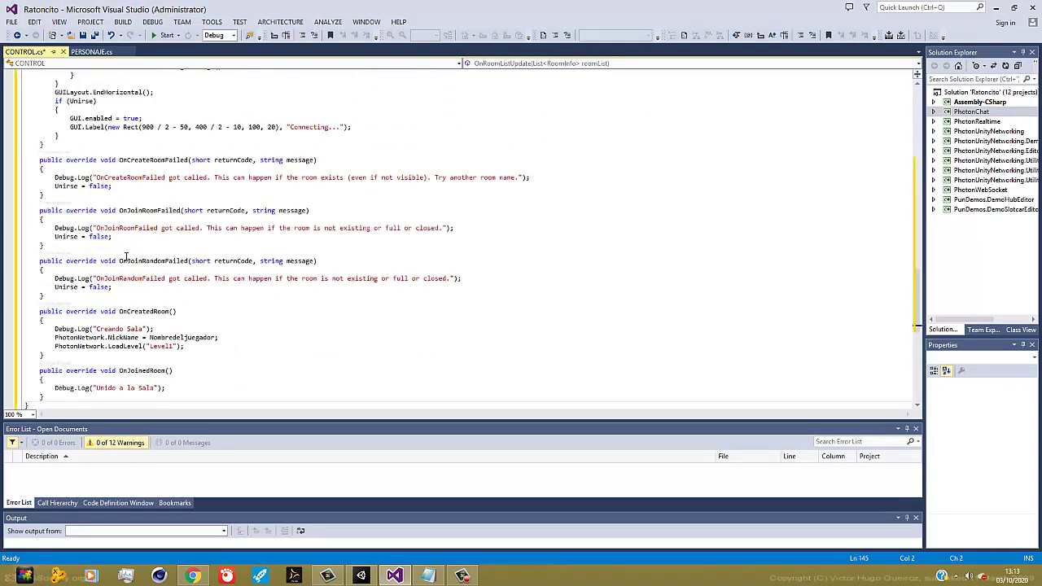
pyautogui.scroll(-4, 111, 291)
pyautogui.click(5, 328)
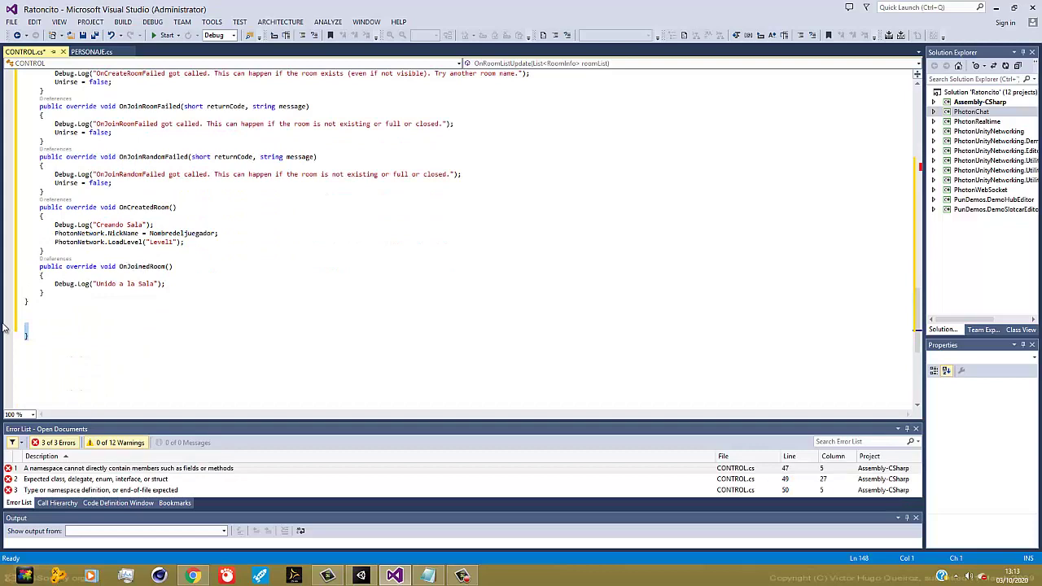
pyautogui.hotkey('ctrl', 's')
# - Delete the stray closing brace so the Error List clears
pyautogui.scroll(10, 178, 373)
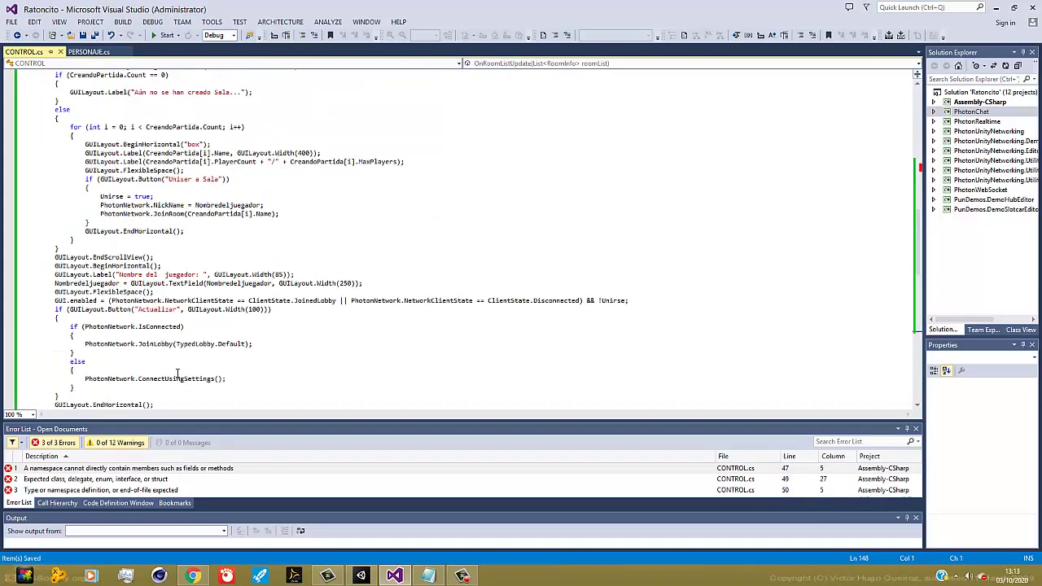
pyautogui.scroll(8, 177, 373)
pyautogui.scroll(2, 178, 373)
pyautogui.scroll(4, 177, 373)
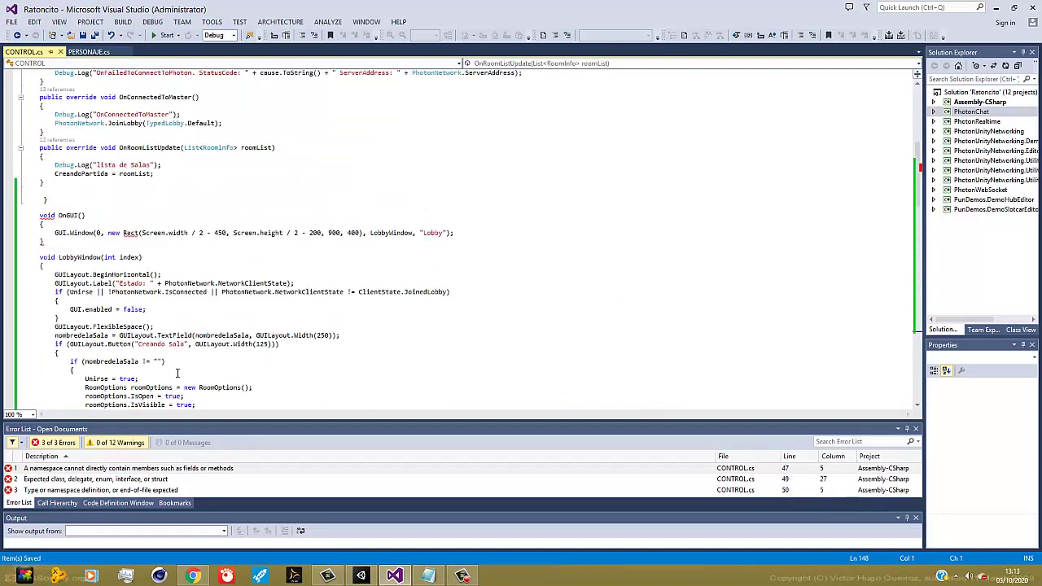
pyautogui.scroll(1, 178, 373)
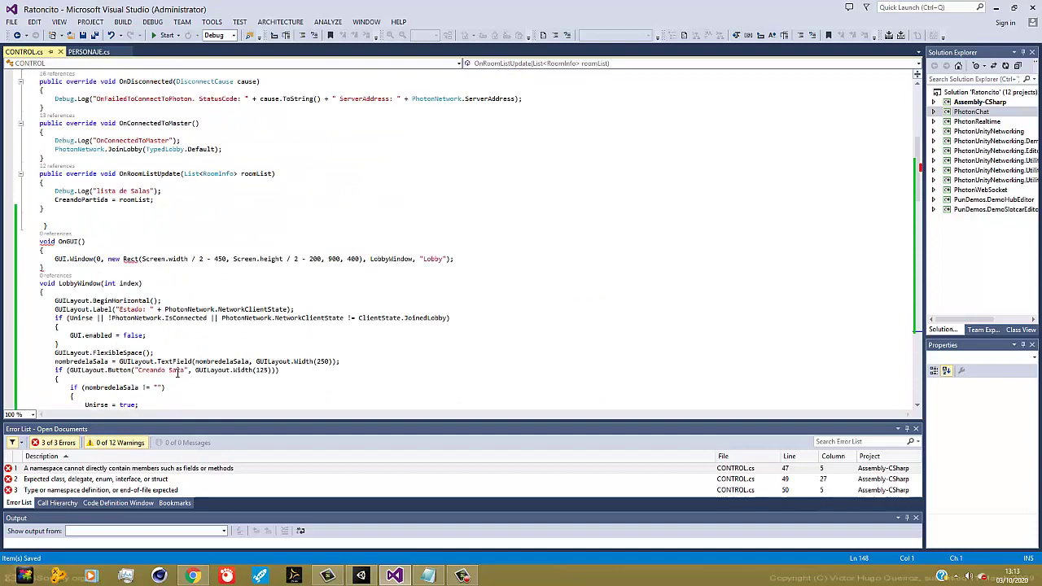
pyautogui.click(78, 227)
pyautogui.press('BackSpace')
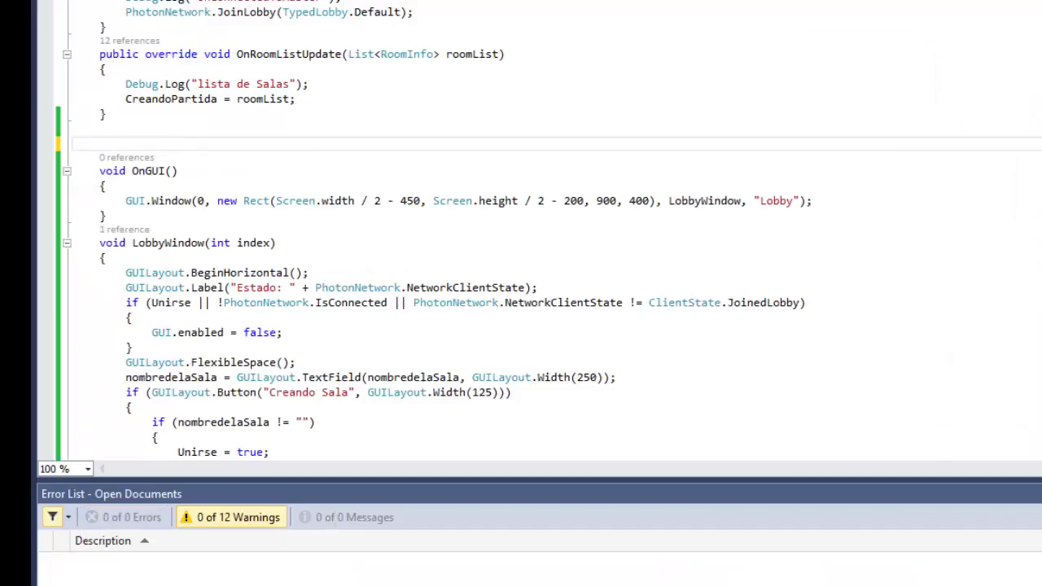
# - Select the scene name Level1 in OnCreatedRoom's LoadLevel call
pyautogui.scroll(-5, 517, 258)
pyautogui.scroll(-2, 517, 258)
pyautogui.scroll(-10, 518, 259)
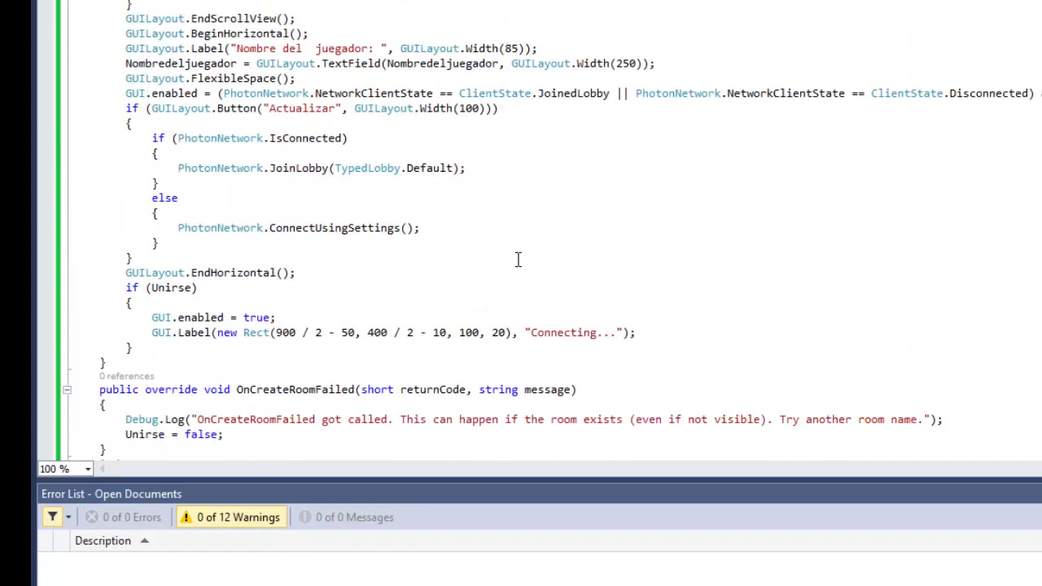
pyautogui.scroll(-5, 518, 259)
pyautogui.scroll(-6, 516, 260)
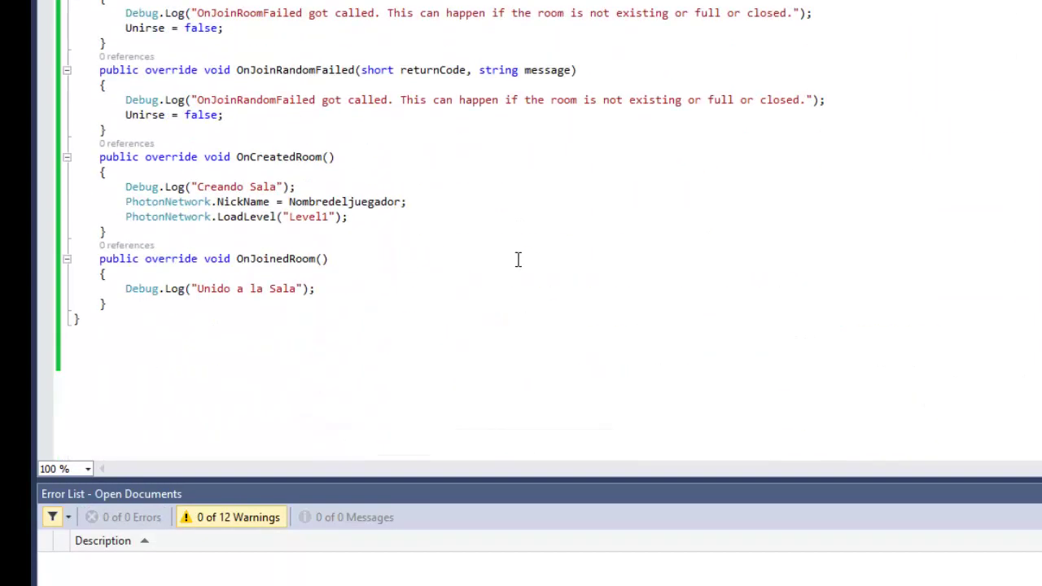
pyautogui.doubleClick(309, 221)
pyautogui.tripleClick(314, 228)
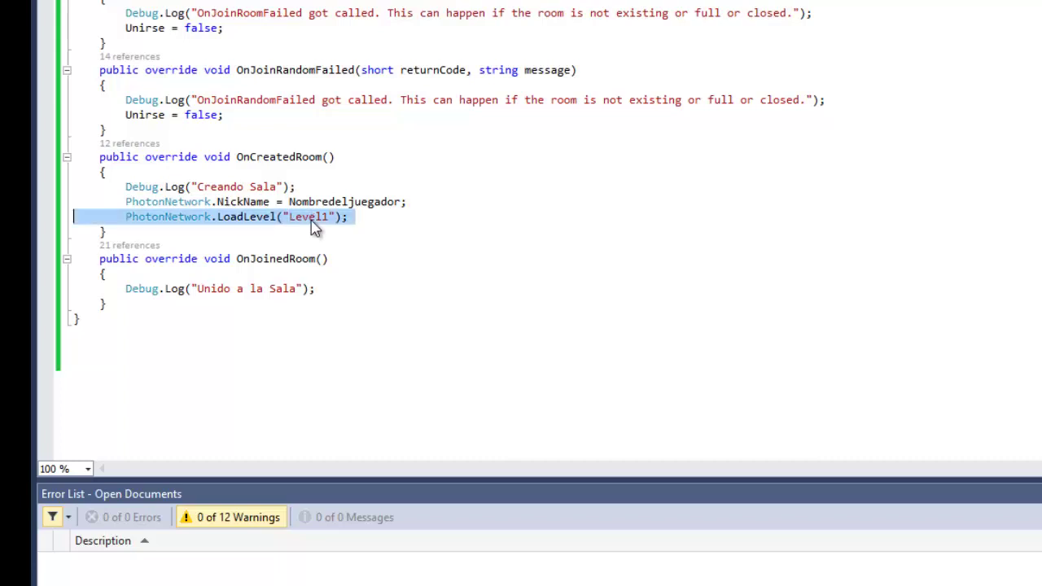
pyautogui.doubleClick(309, 222)
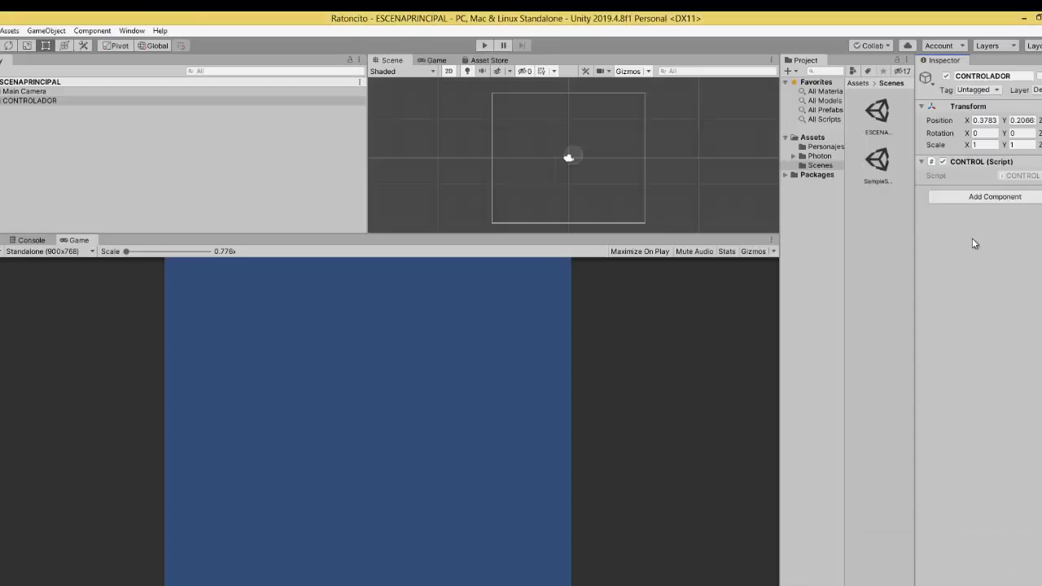
# - Open the SampleScene scene from the Project panel's scene assets
pyautogui.click(877, 158)
pyautogui.click(890, 109)
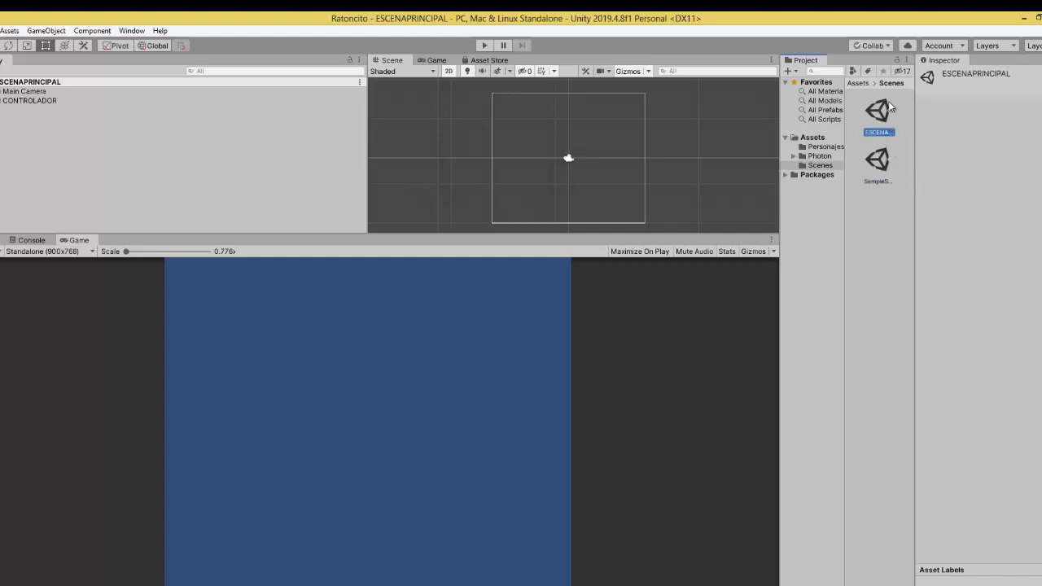
pyautogui.moveTo(680, 161); pyautogui.dragTo(680, 161)
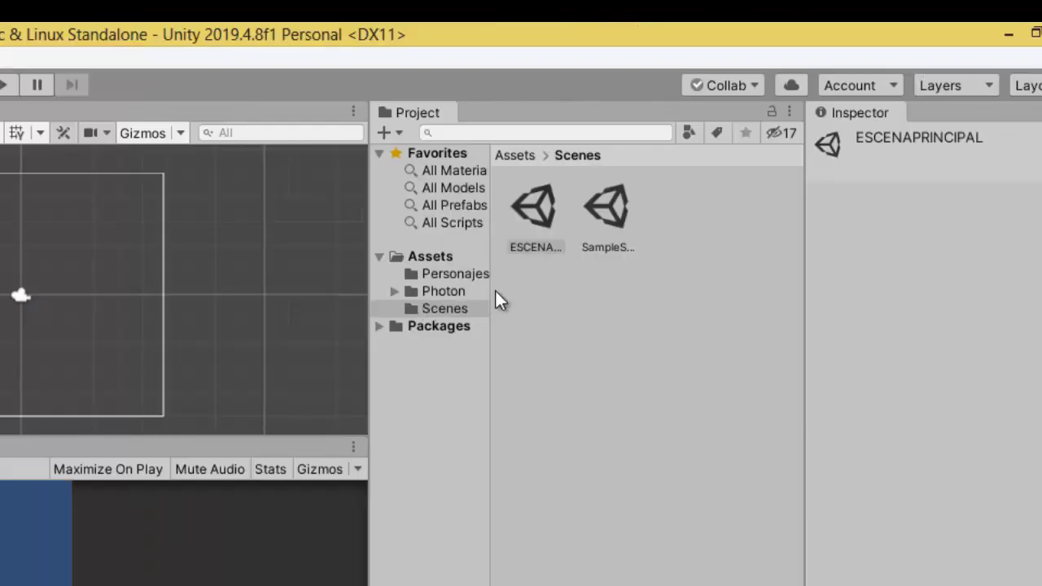
pyautogui.click(599, 217)
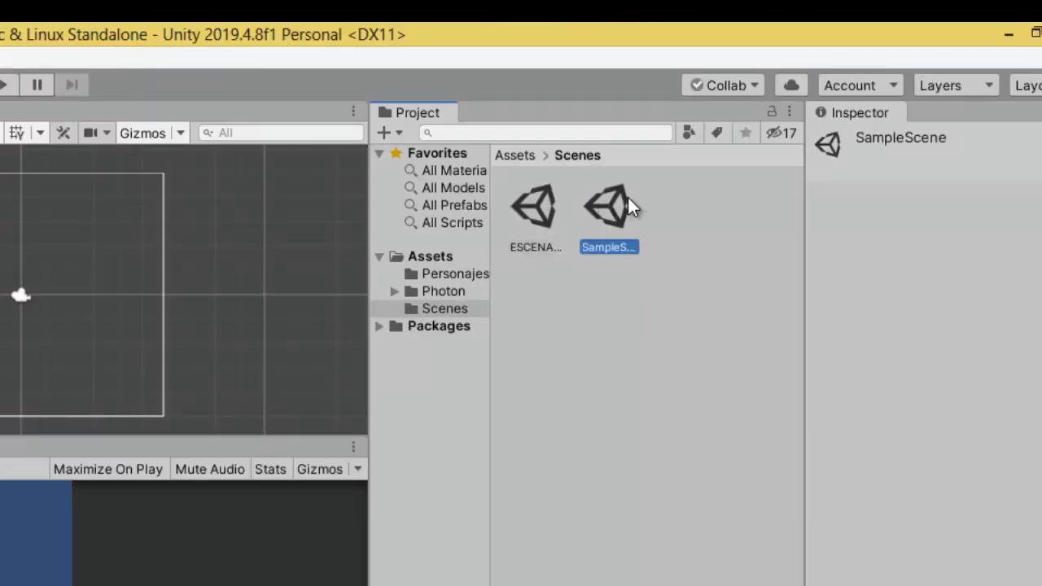
pyautogui.doubleClick(628, 198)
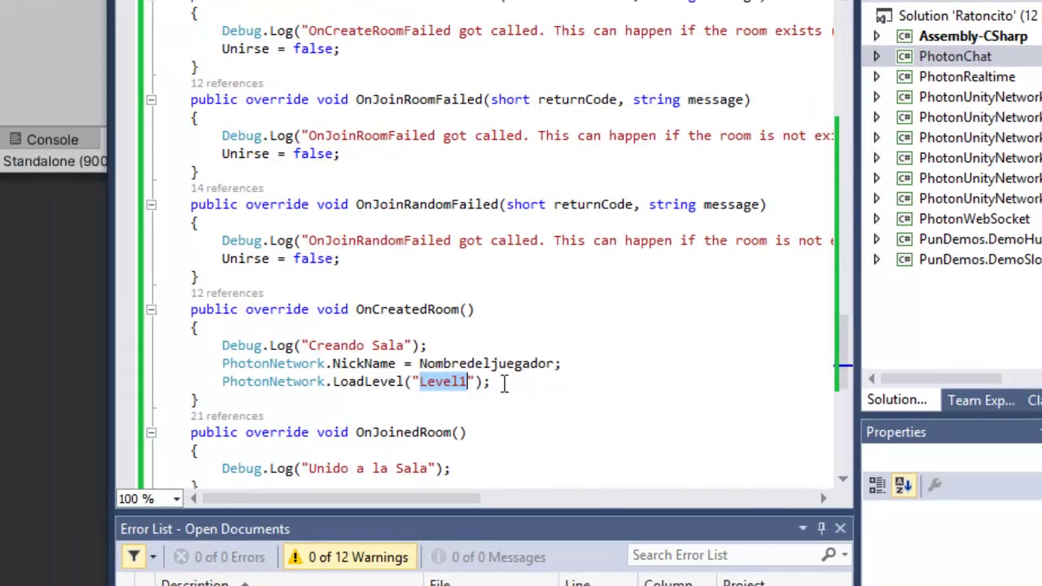
# - Change the LoadLevel scene from Level1 to SampleScene and save the script
pyautogui.write('Sam')
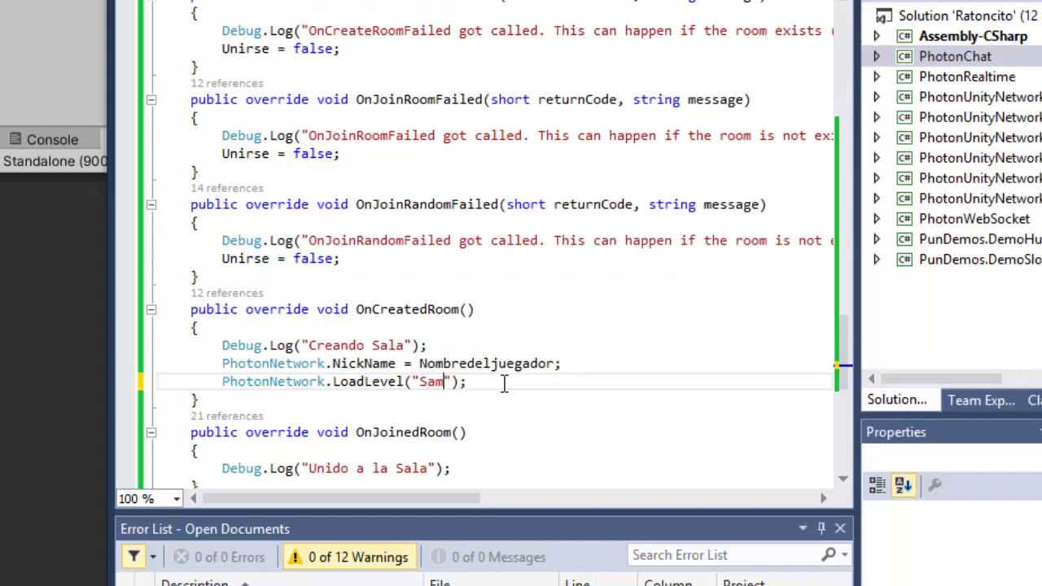
pyautogui.write('ple')
pyautogui.write('SCE')
pyautogui.write('ne')
pyautogui.press('BackSpace')
pyautogui.press('BackSpace')
pyautogui.press('BackSpace')
pyautogui.press('BackSpace')
pyautogui.write('cene')
pyautogui.doubleClick(472, 381)
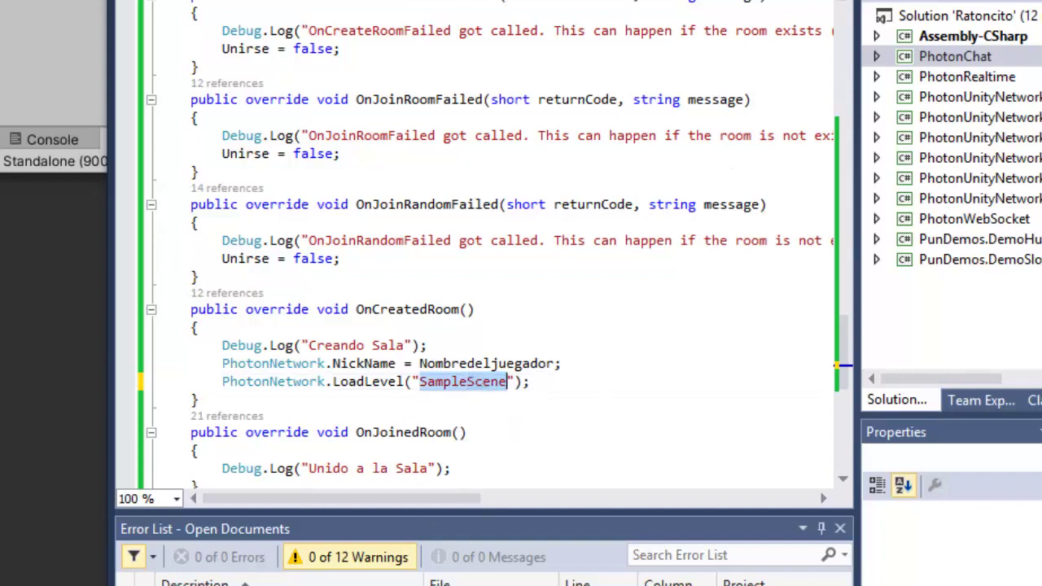
pyautogui.hotkey('ctrl', 's')
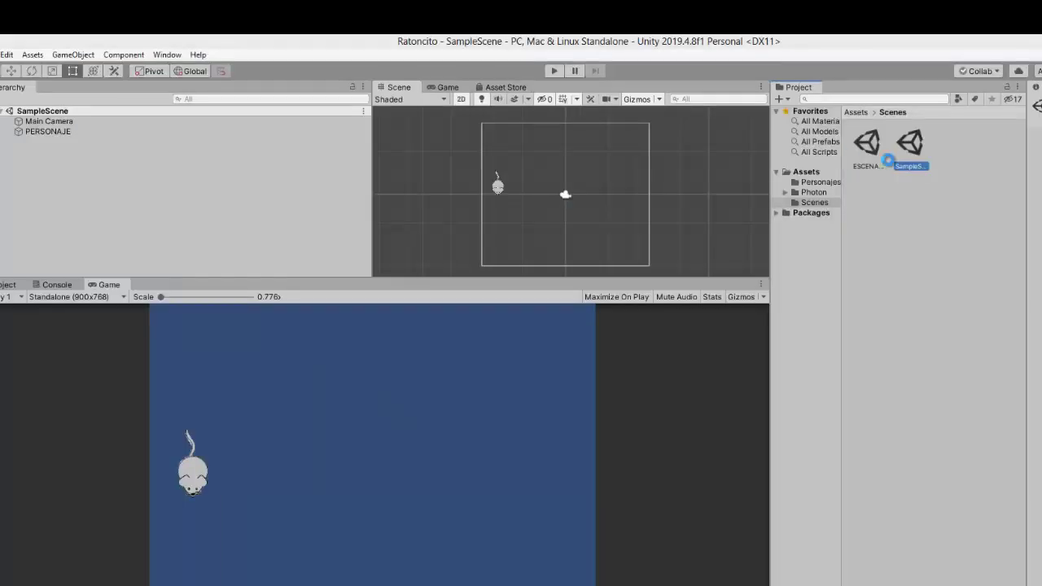
# - Open ESCENAPRINCIPAL, enter play mode, and enter sala2 as the room name
pyautogui.doubleClick(882, 151)
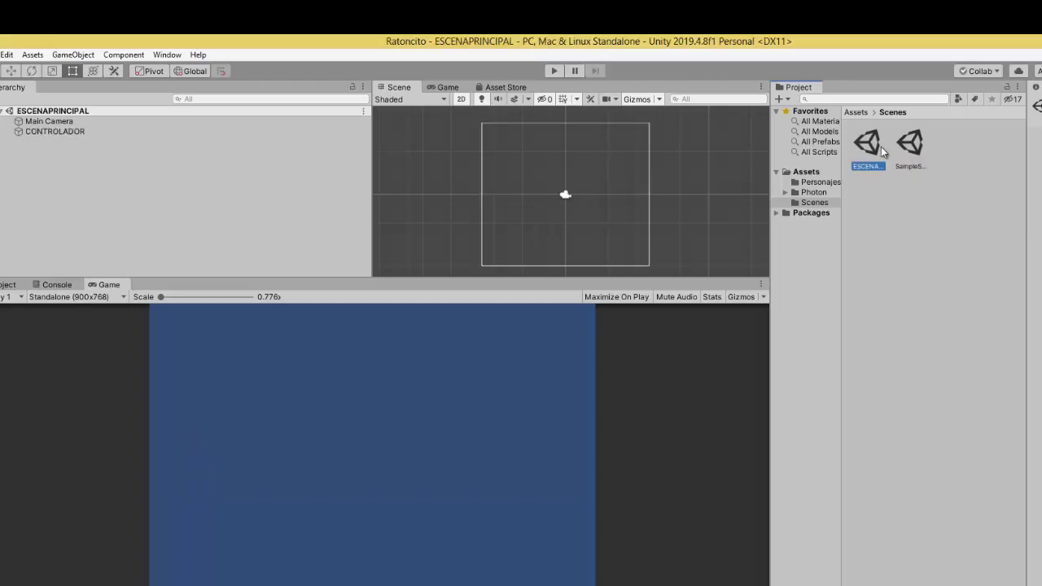
pyautogui.click(552, 71)
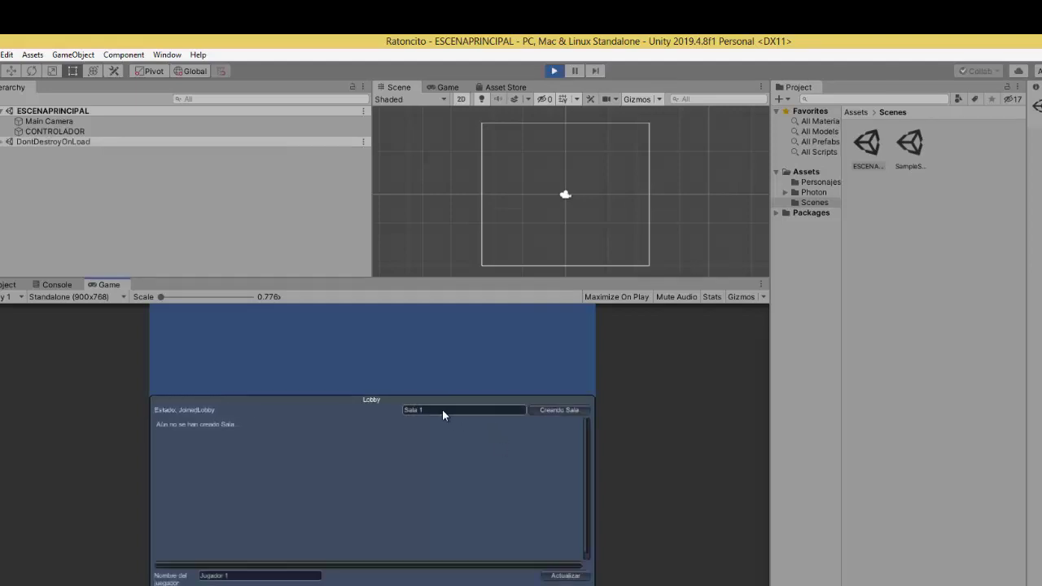
pyautogui.click(442, 410)
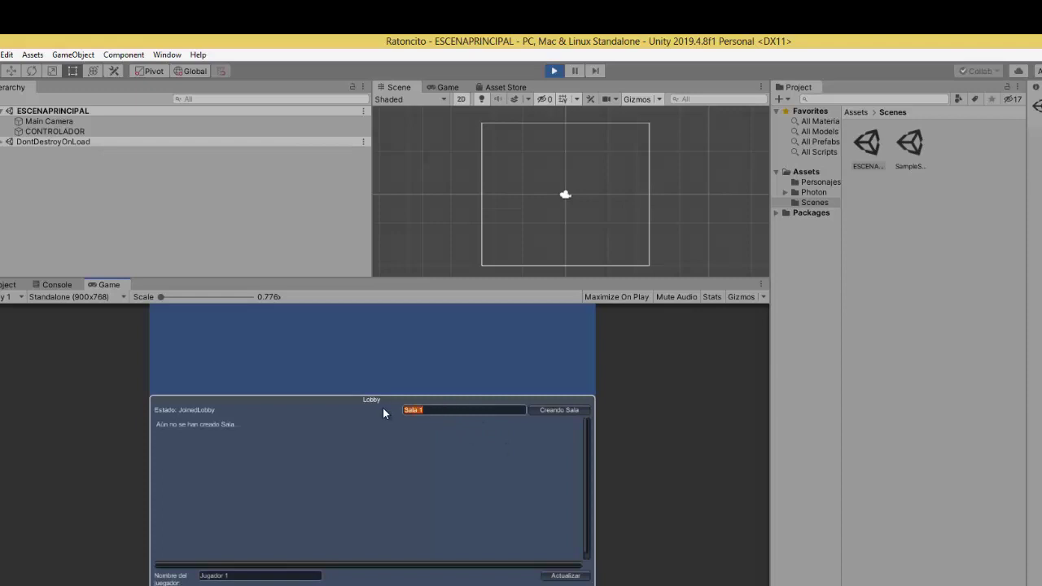
pyautogui.write('sala')
pyautogui.write('2')
# - Create room sala2, move the mouse character, then stop play mode
pyautogui.click(282, 577)
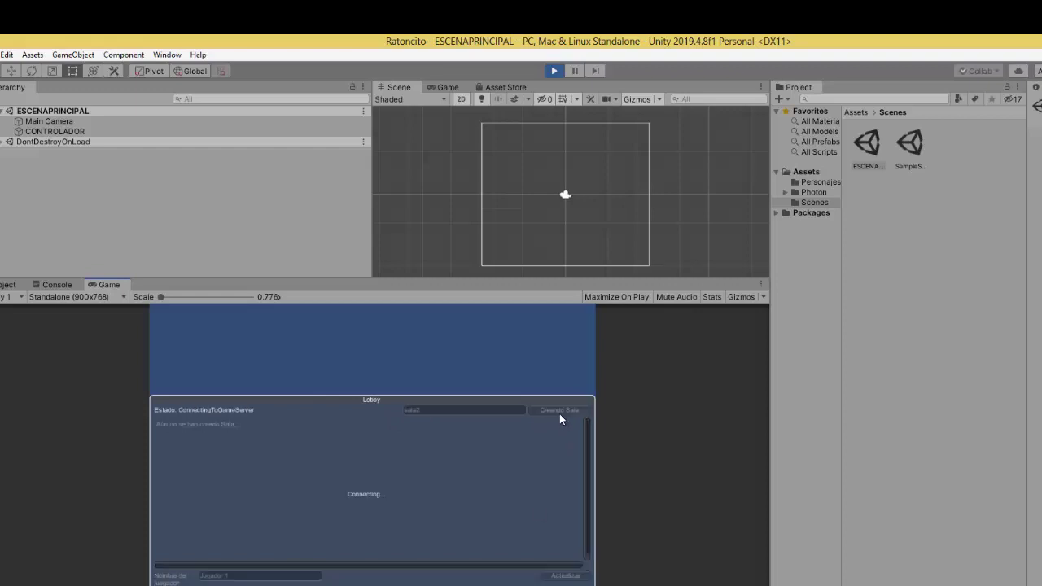
pyautogui.press('s')
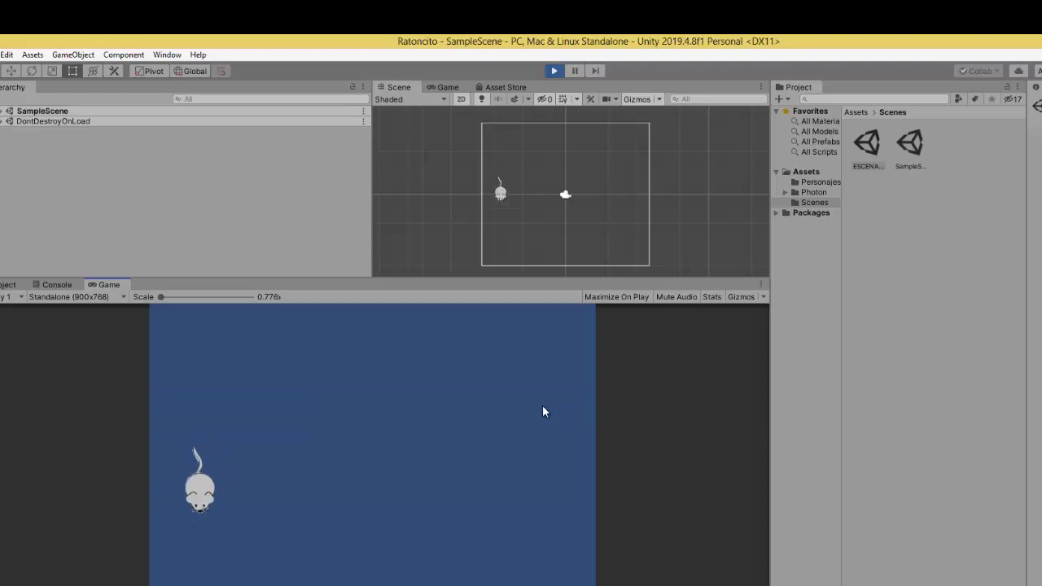
pyautogui.click(554, 71)
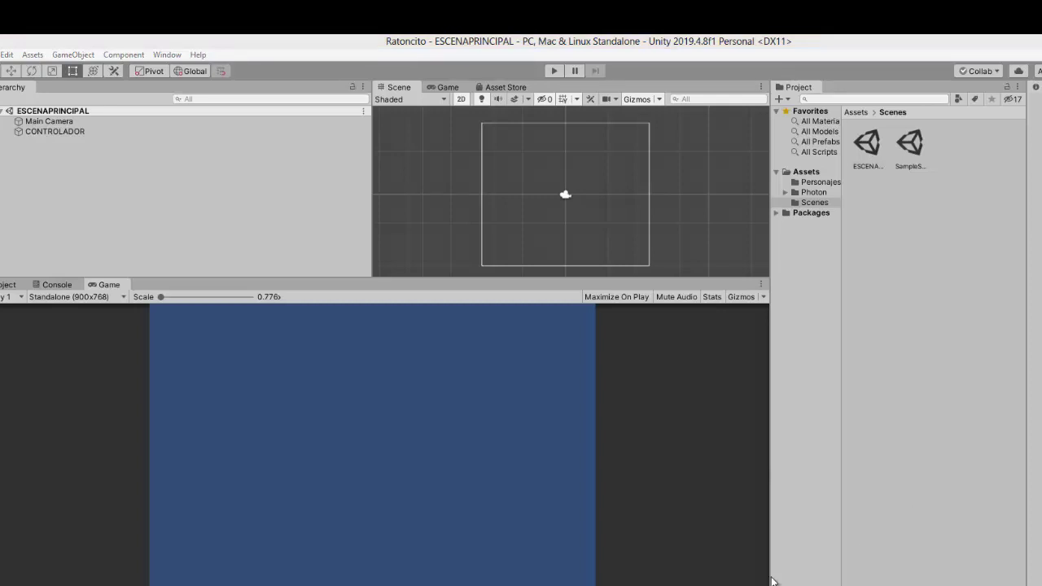
# - Open the SampleScene scene from the Scenes folder
pyautogui.click(866, 153)
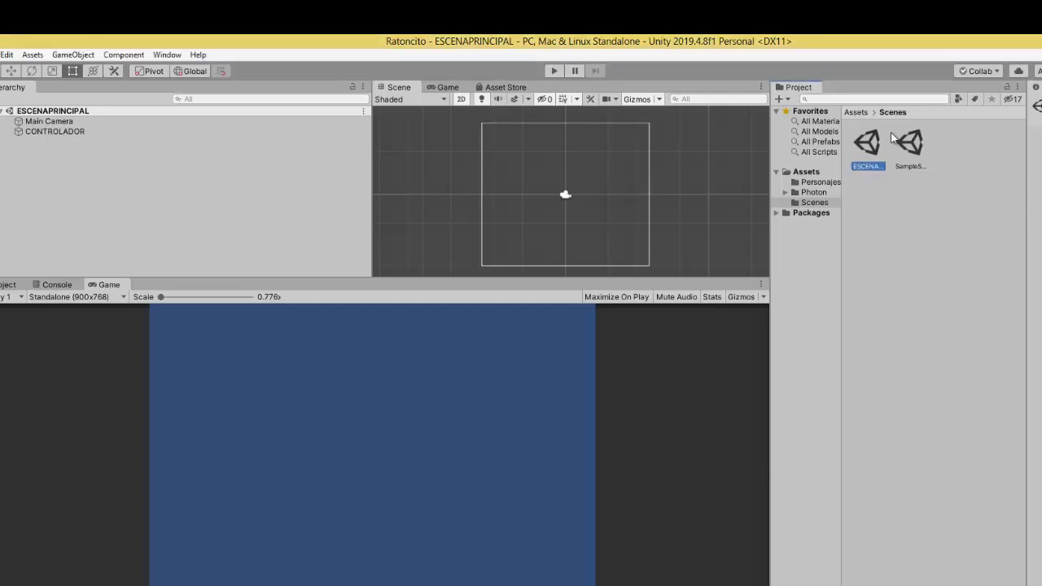
pyautogui.doubleClick(914, 153)
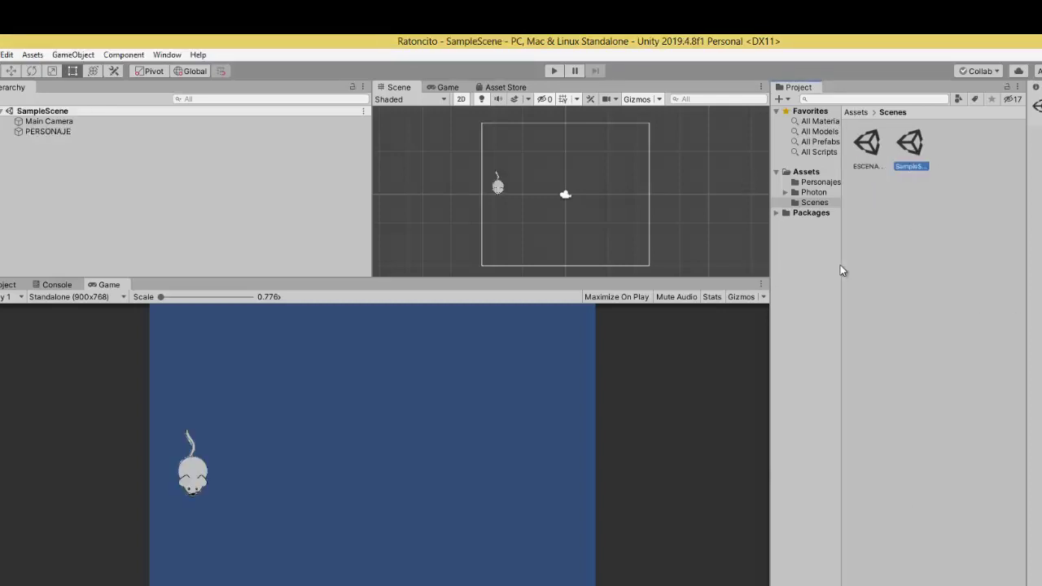
pyautogui.moveTo(844, 257); pyautogui.dragTo(847, 257)
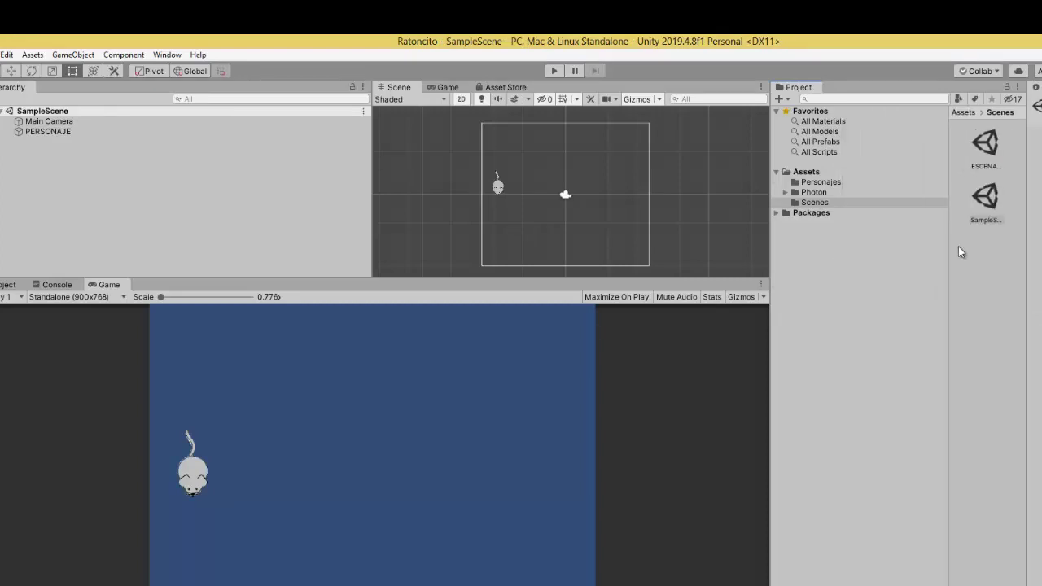
# - Create a new folder named Resources inside Assets
pyautogui.click(805, 174)
pyautogui.rightClick(921, 279)
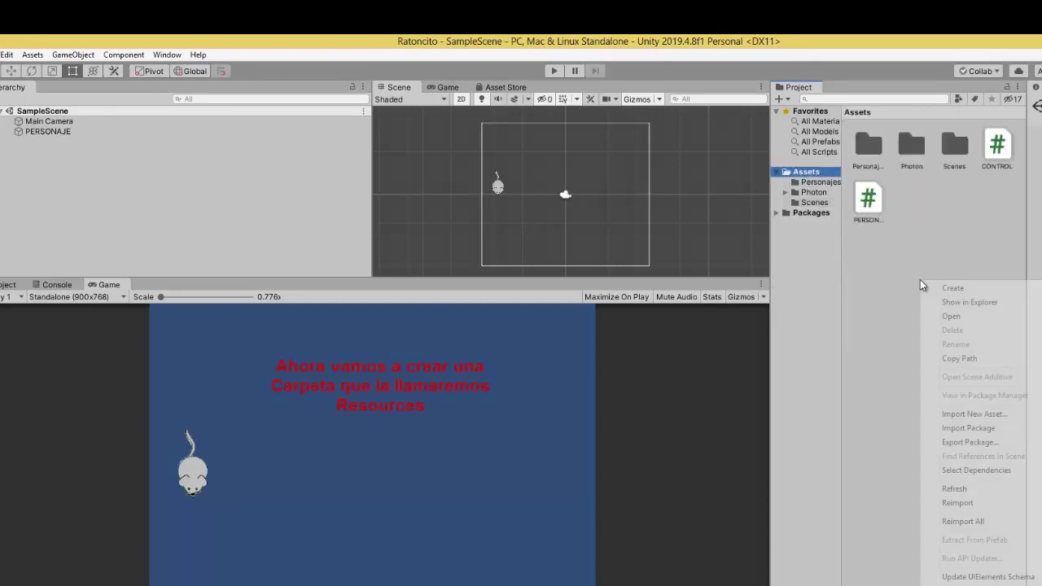
pyautogui.moveTo(938, 290)
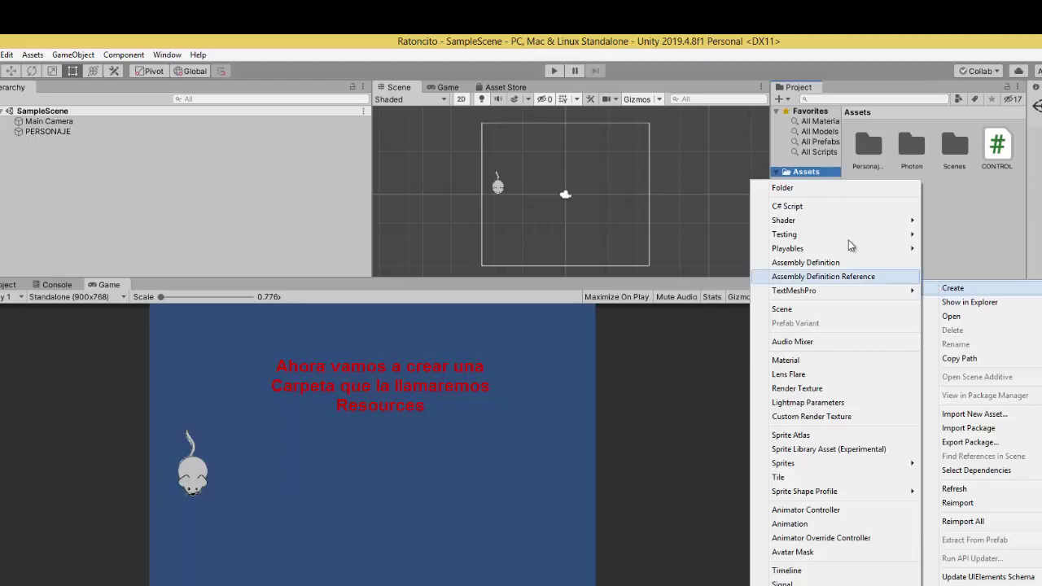
pyautogui.click(818, 190)
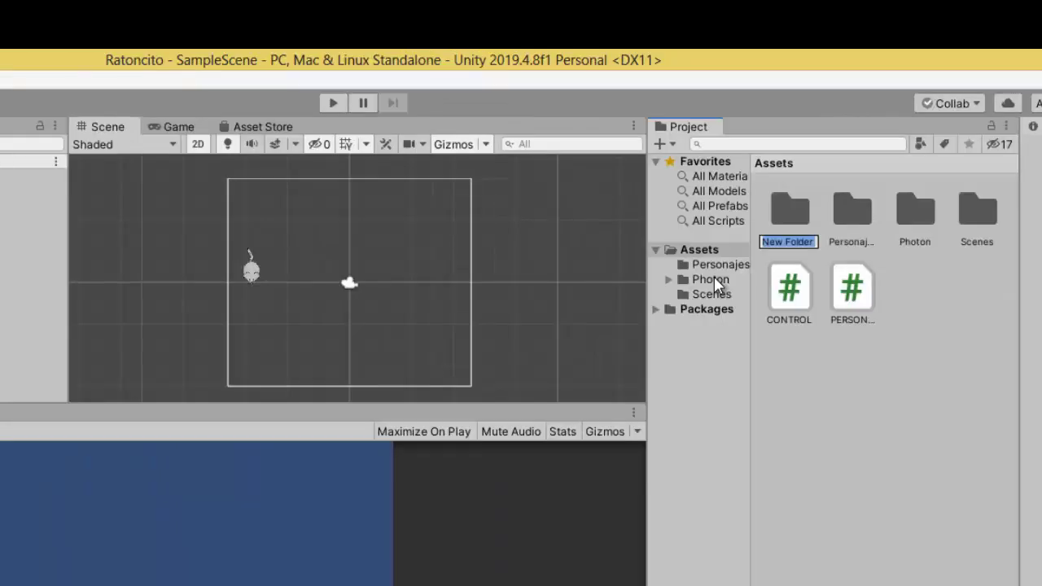
pyautogui.write('Re')
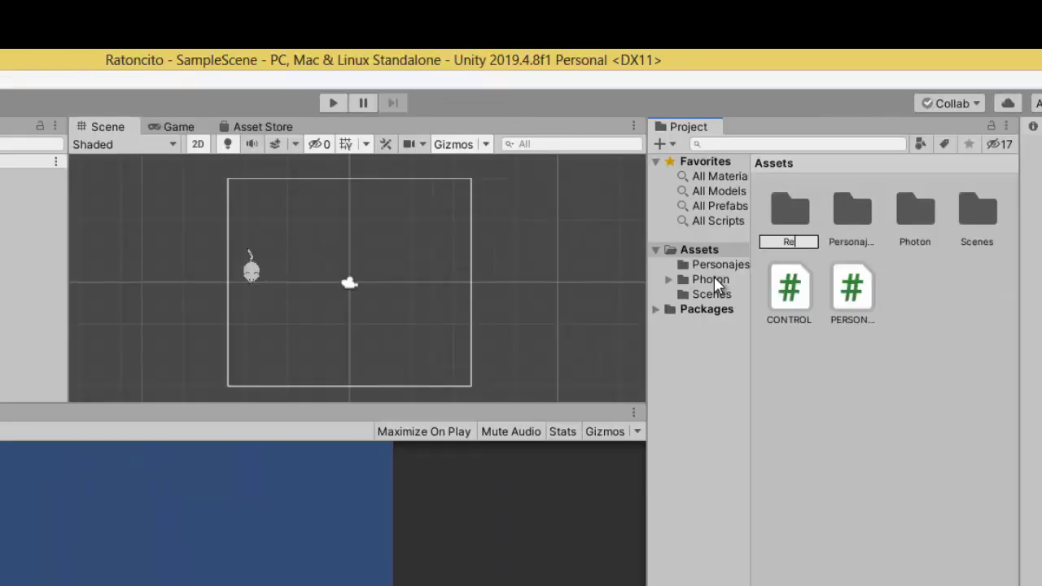
pyautogui.write('sourc')
pyautogui.write('es')
pyautogui.press('Return')
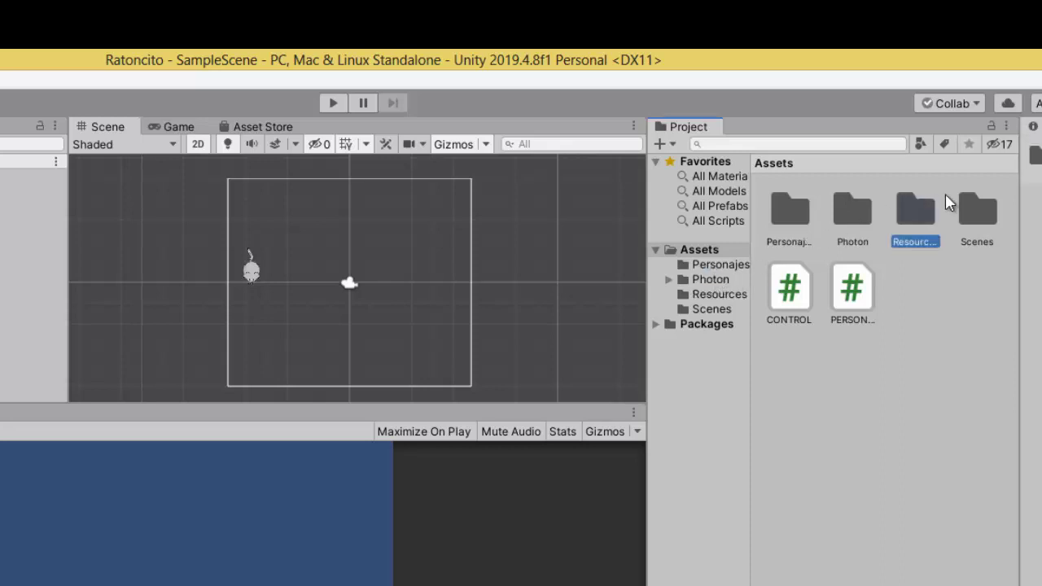
# - Add a Photon View component to the PERSONAJE object
pyautogui.click(115, 118)
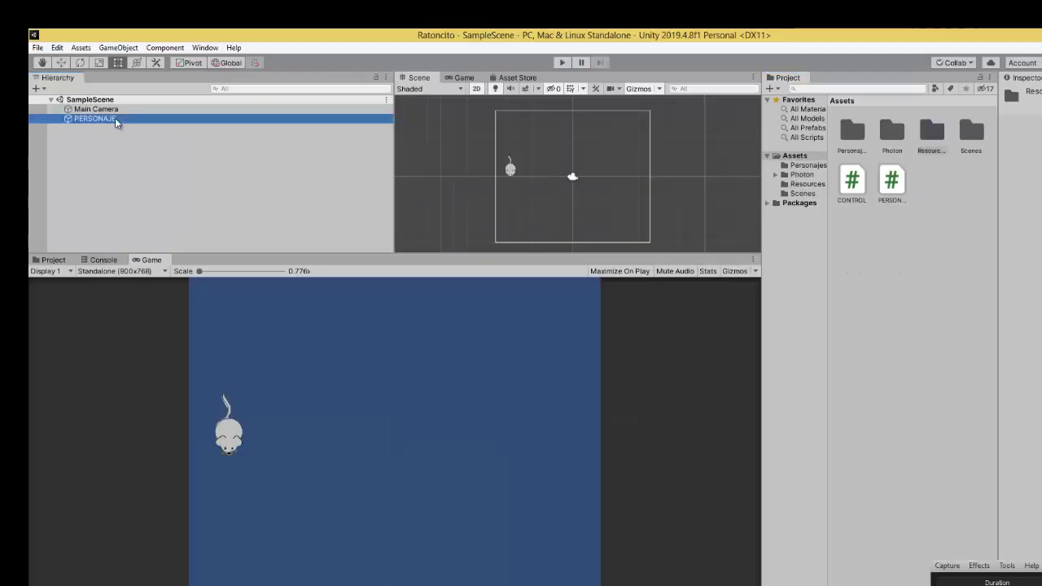
pyautogui.scroll(-5, 1022, 325)
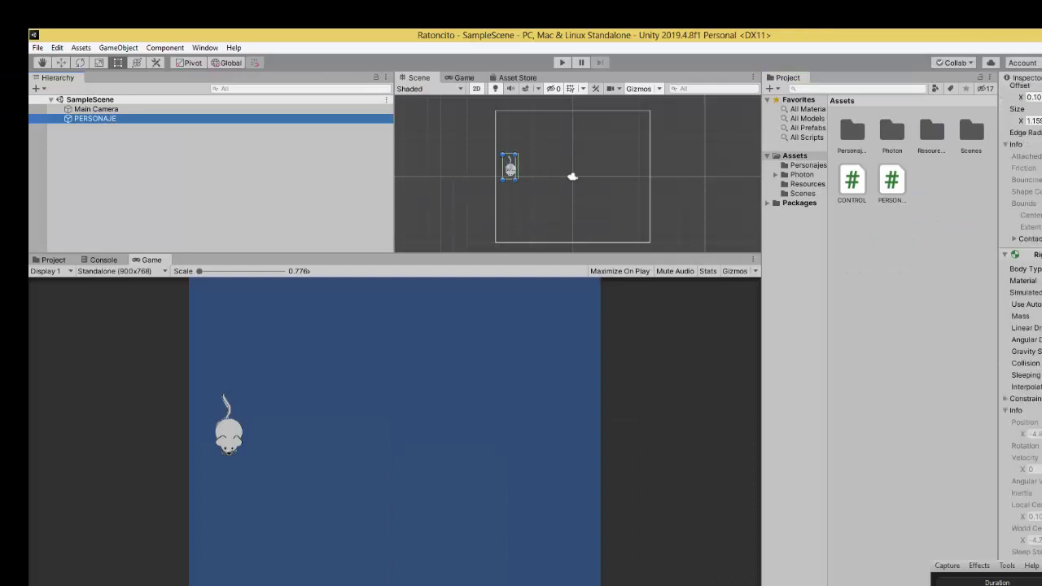
pyautogui.moveTo(1000, 397); pyautogui.dragTo(941, 399)
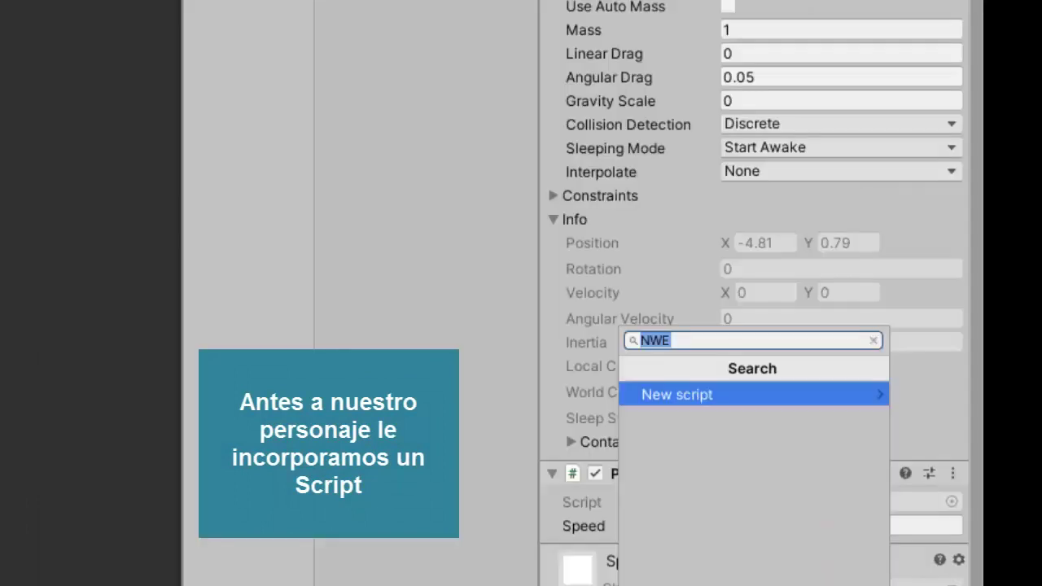
pyautogui.write('pho')
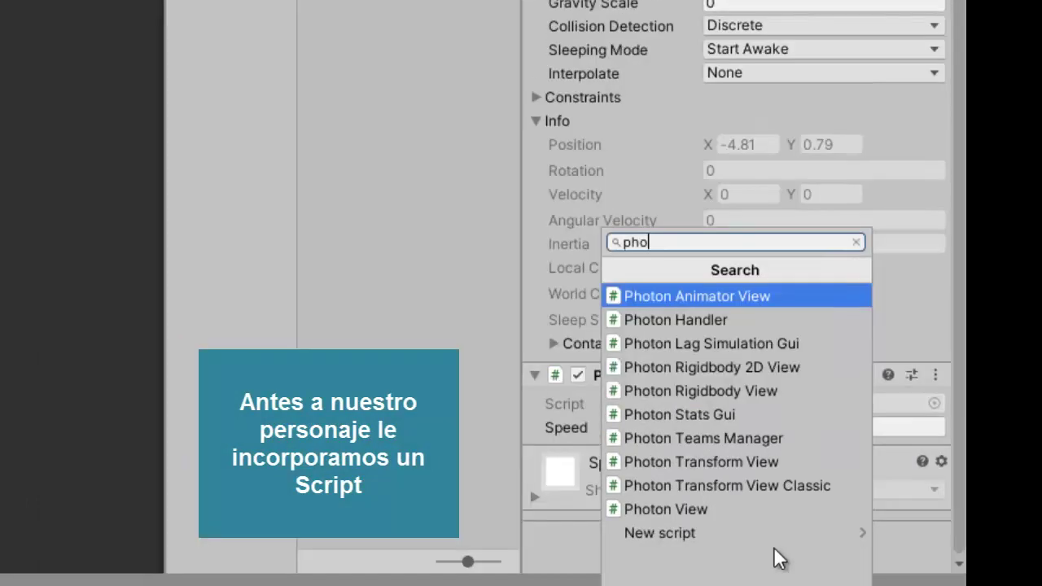
pyautogui.press('Down')
pyautogui.click(737, 509)
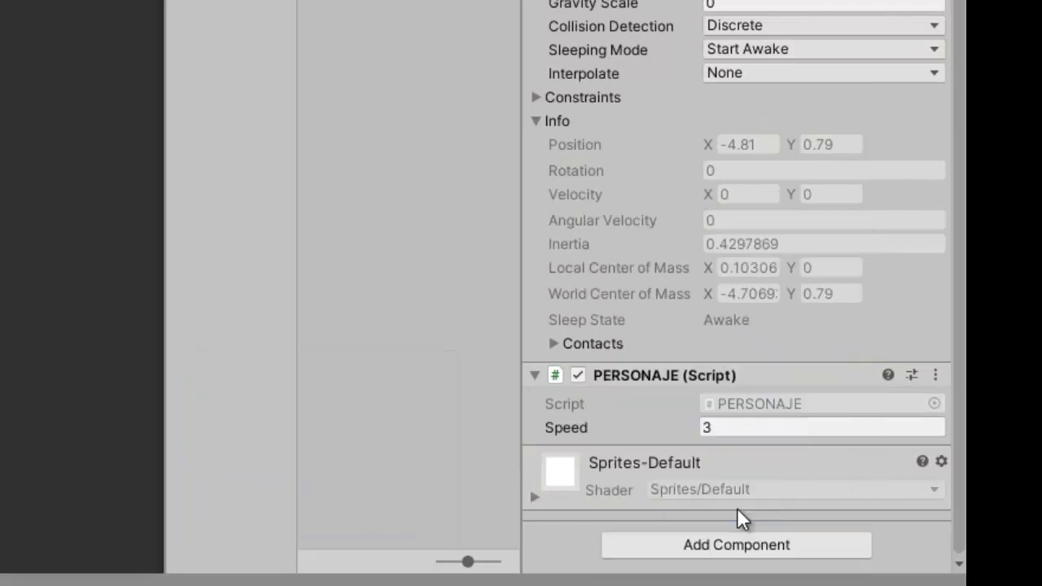
# - Set the Photon View's Observable Search to Manual, leaving synchronization unchanged
pyautogui.scroll(-5, 765, 347)
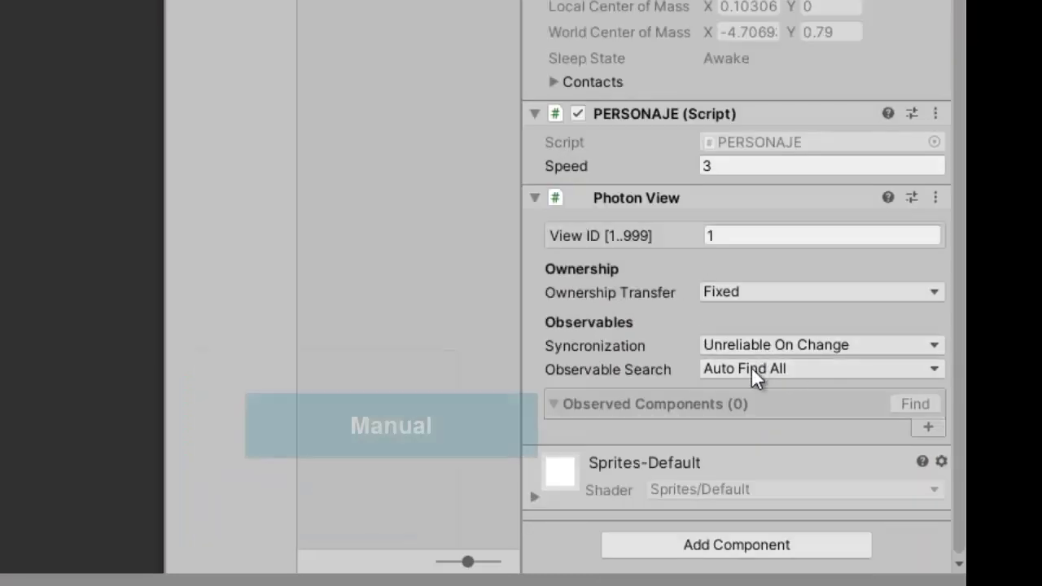
pyautogui.click(829, 347)
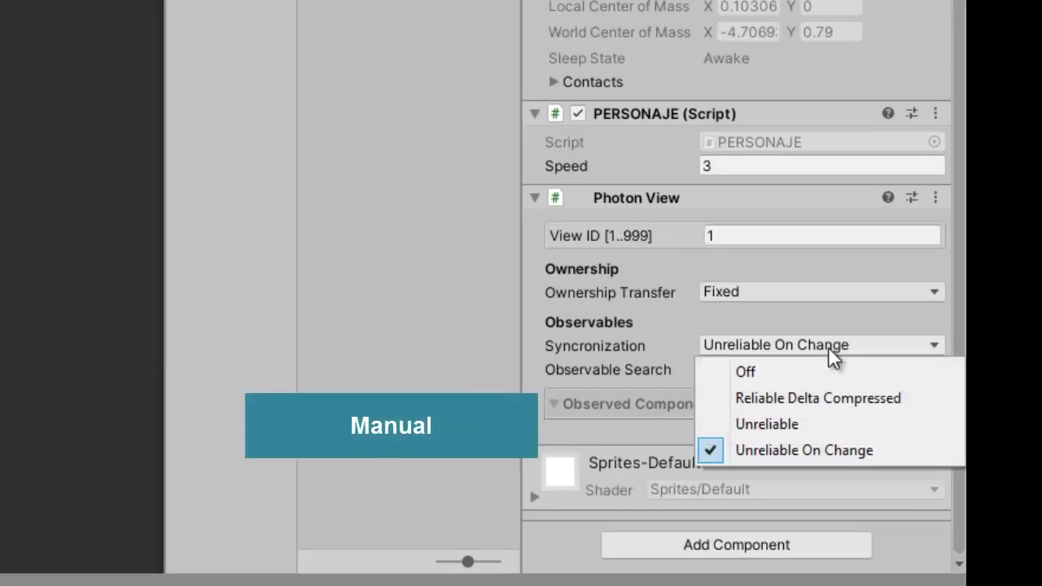
pyautogui.click(828, 347)
pyautogui.click(831, 368)
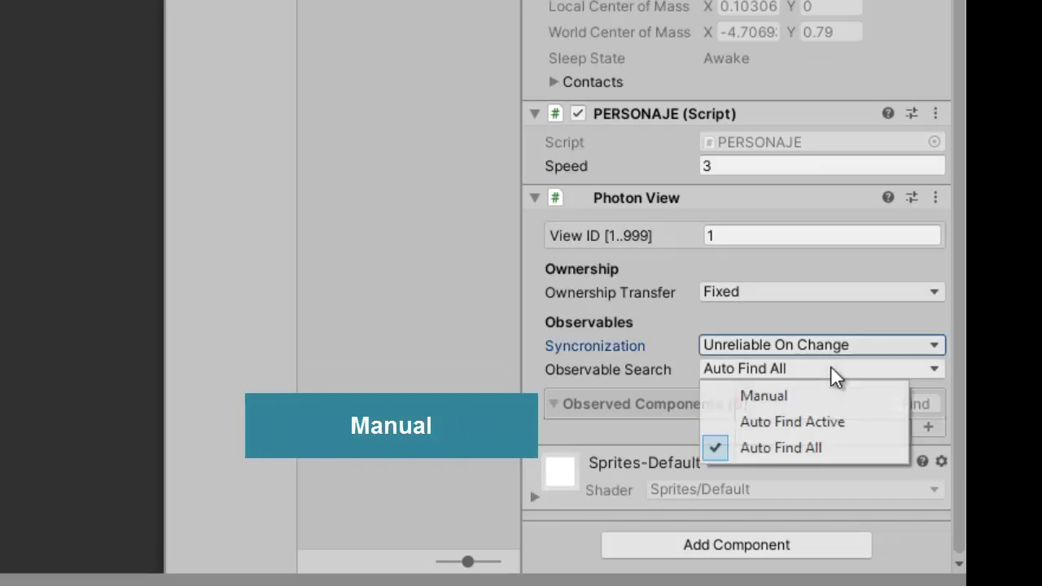
pyautogui.click(774, 396)
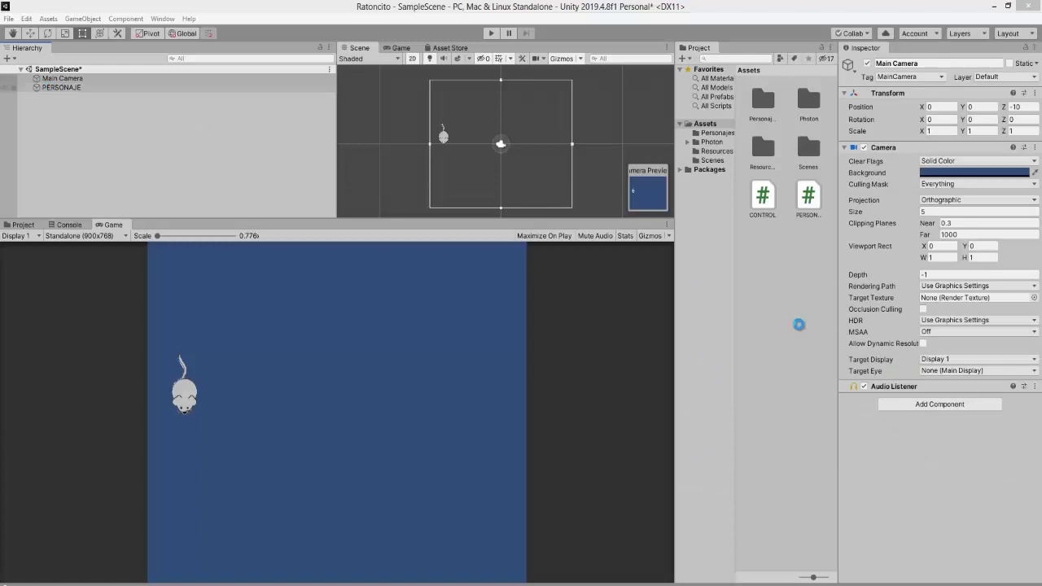
# - Make PERSONAJE a prefab by dragging it into the Resources folder
pyautogui.click(58, 87)
pyautogui.scroll(-10, 901, 374)
pyautogui.scroll(-3, 901, 374)
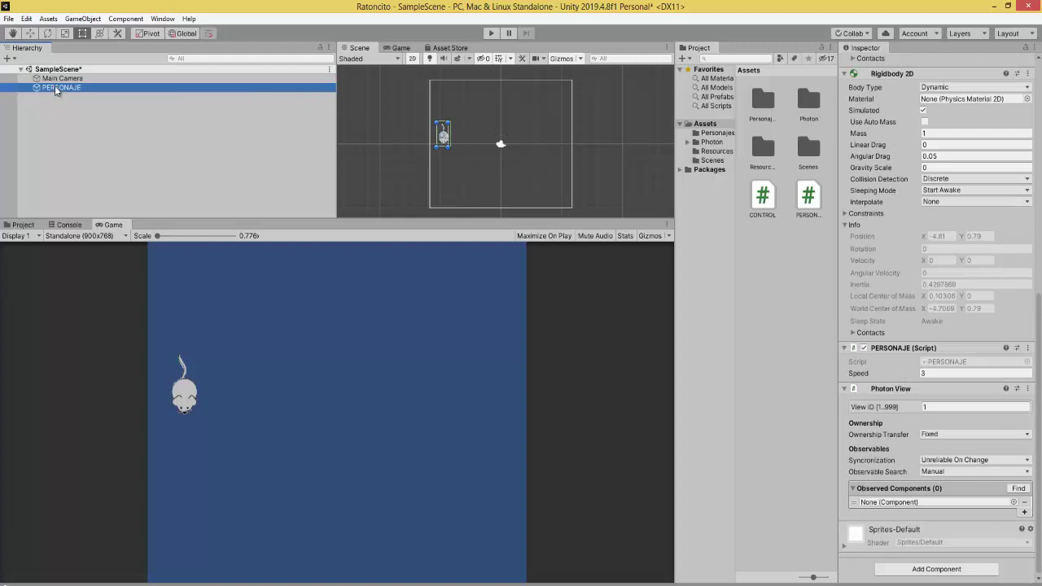
pyautogui.moveTo(659, 186); pyautogui.dragTo(764, 155)
pyautogui.doubleClick(766, 156)
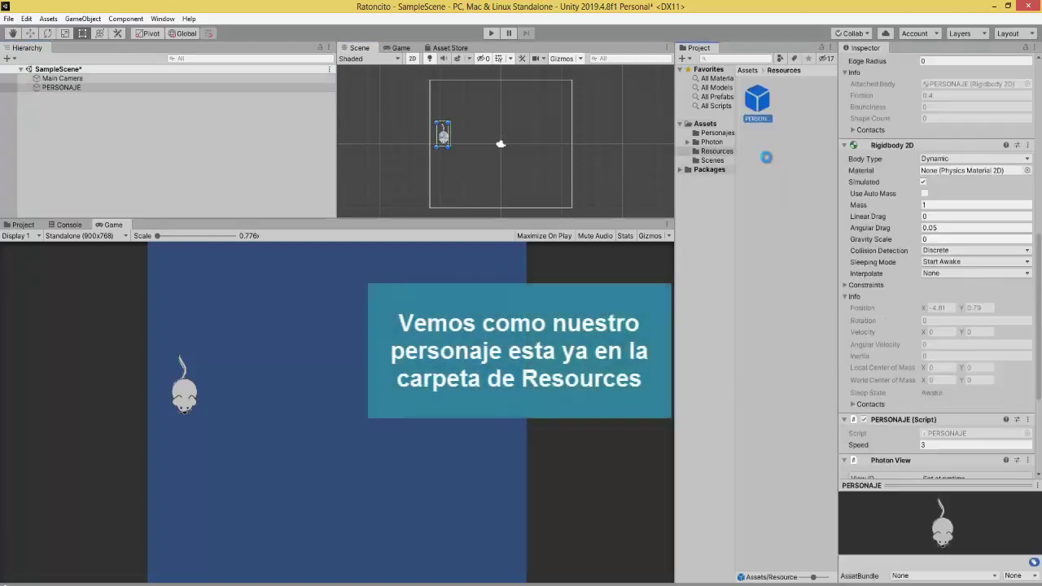
# - Delete PERSONAJE from the SampleScene hierarchy
pyautogui.click(58, 87)
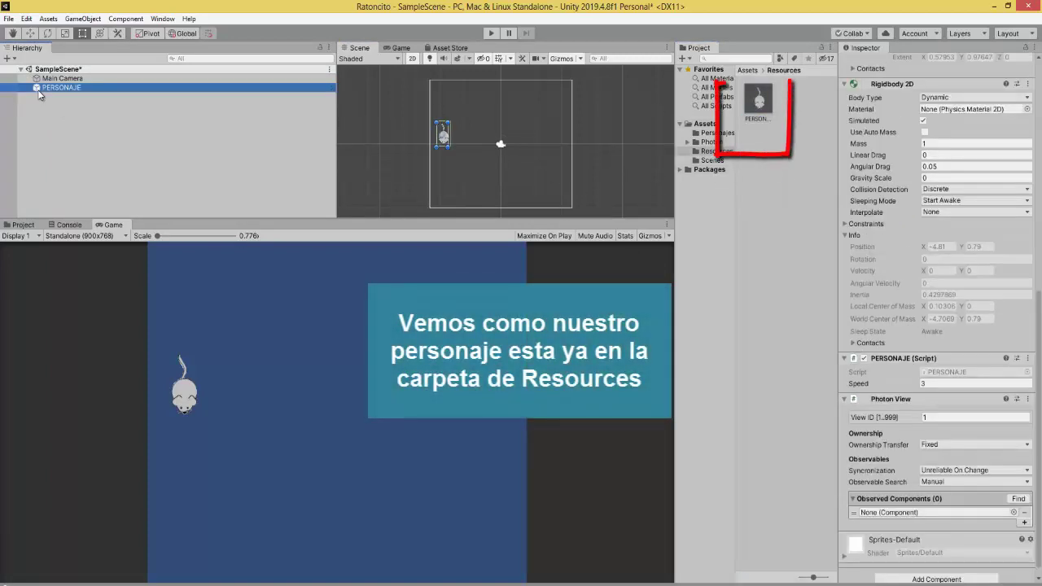
pyautogui.press('Delete')
pyautogui.rightClick(47, 127)
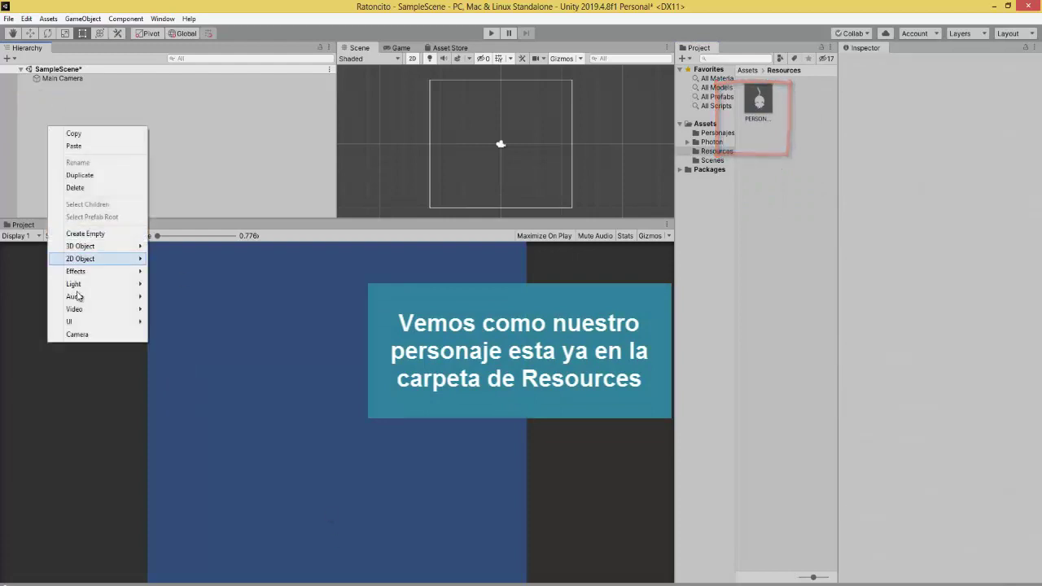
pyautogui.moveTo(91, 325)
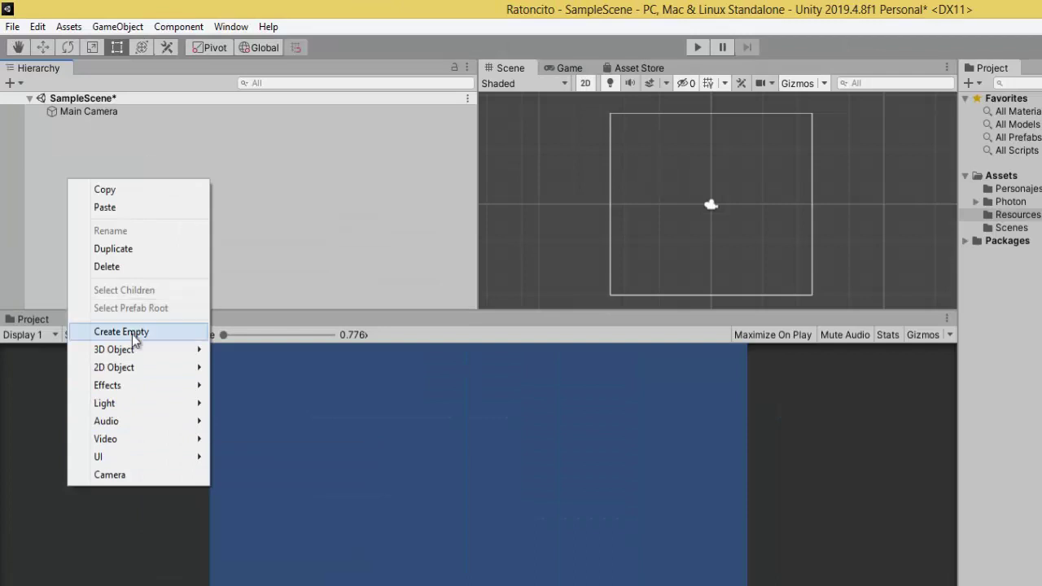
# - Add an empty object to the scene and name it levelcontrol
pyautogui.click(93, 237)
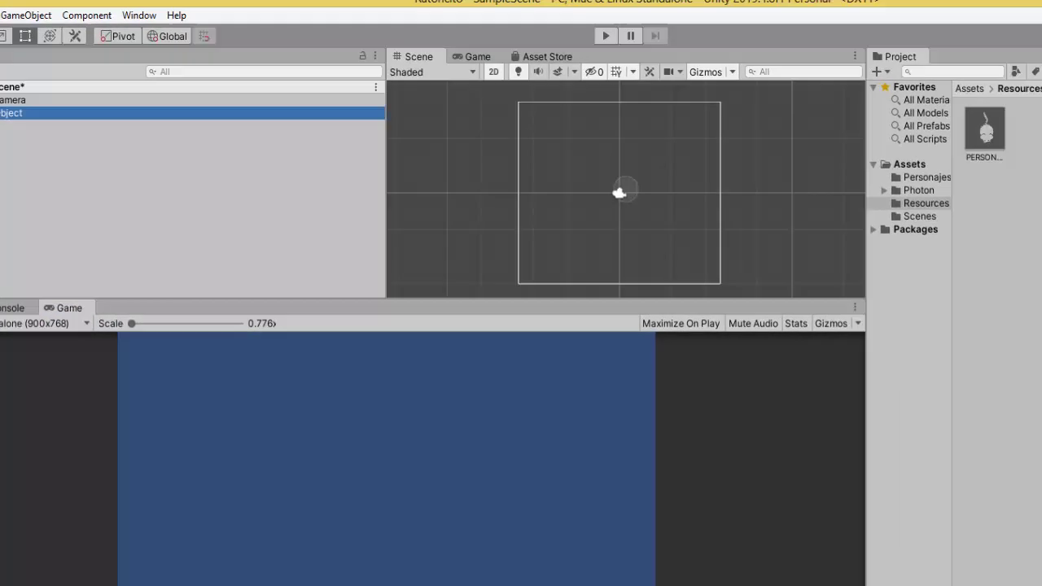
pyautogui.click(813, 30)
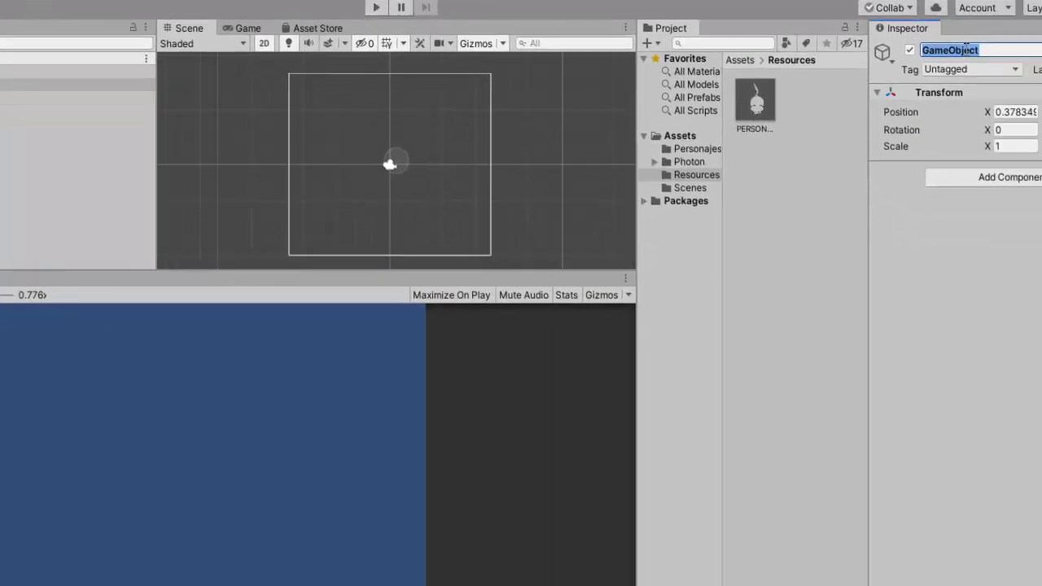
pyautogui.press('BackSpace')
pyautogui.write('level')
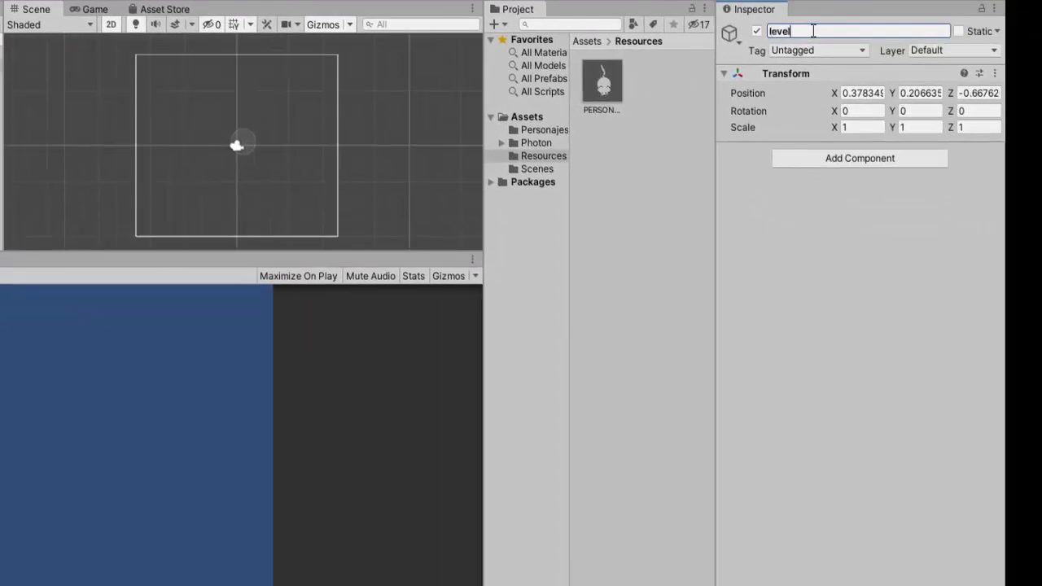
pyautogui.write('contr')
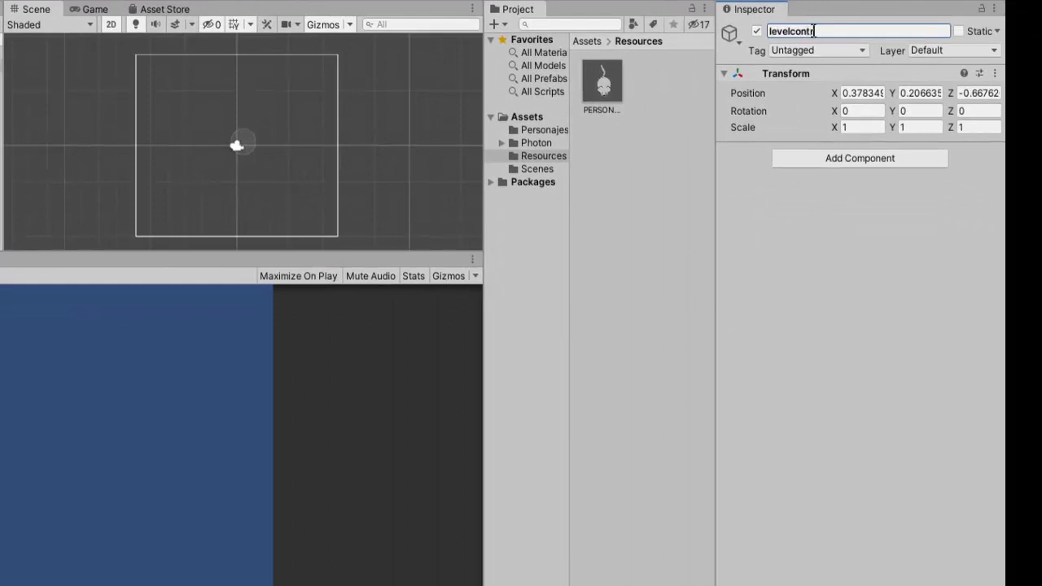
pyautogui.write('ol')
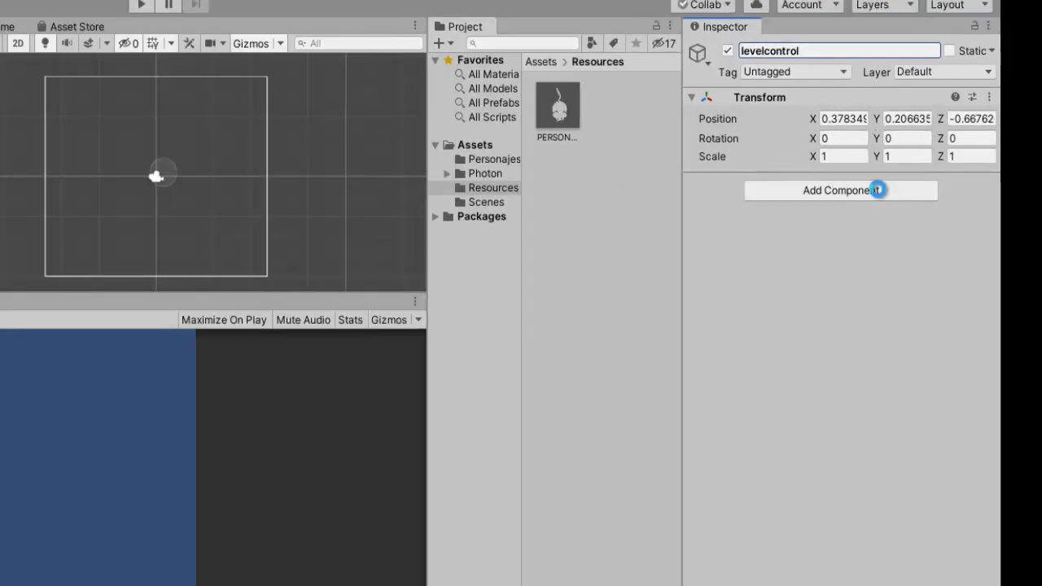
# - Start a new script component on levelcontrol named levelcontrol
pyautogui.click(894, 157)
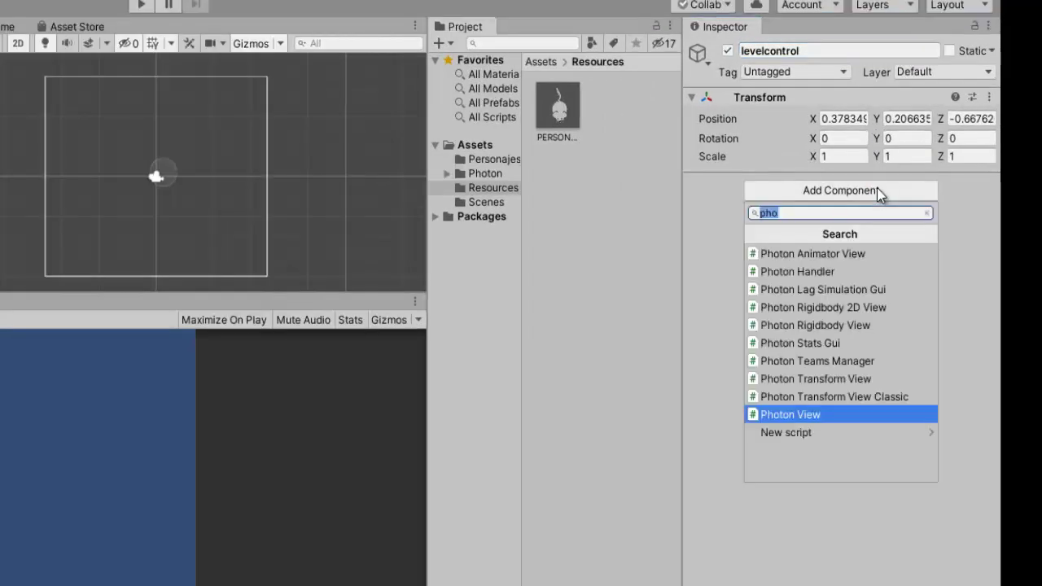
pyautogui.write('new')
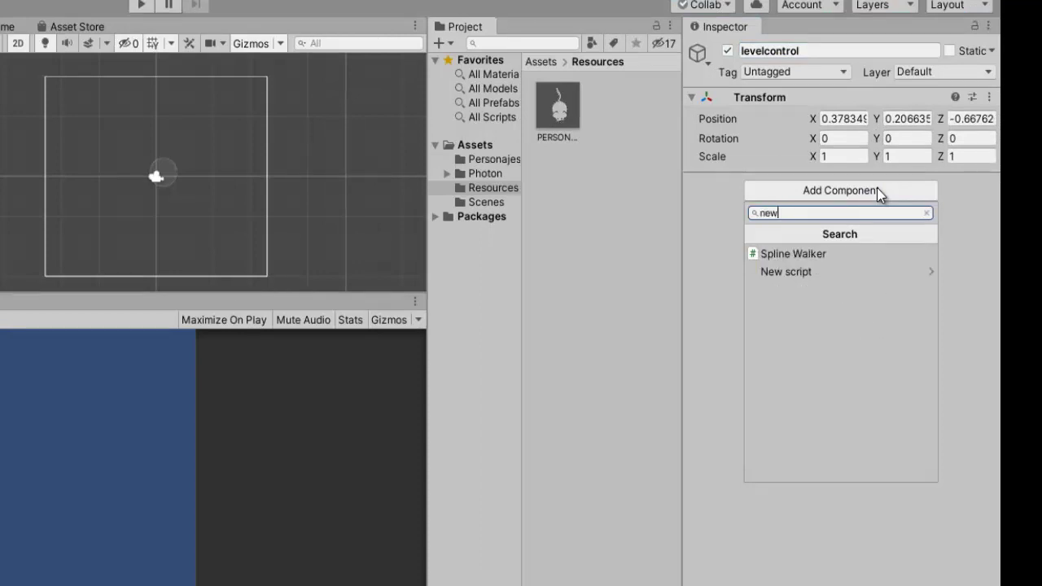
pyautogui.press('Down')
pyautogui.press('Down')
pyautogui.press('Return')
pyautogui.press('BackSpace')
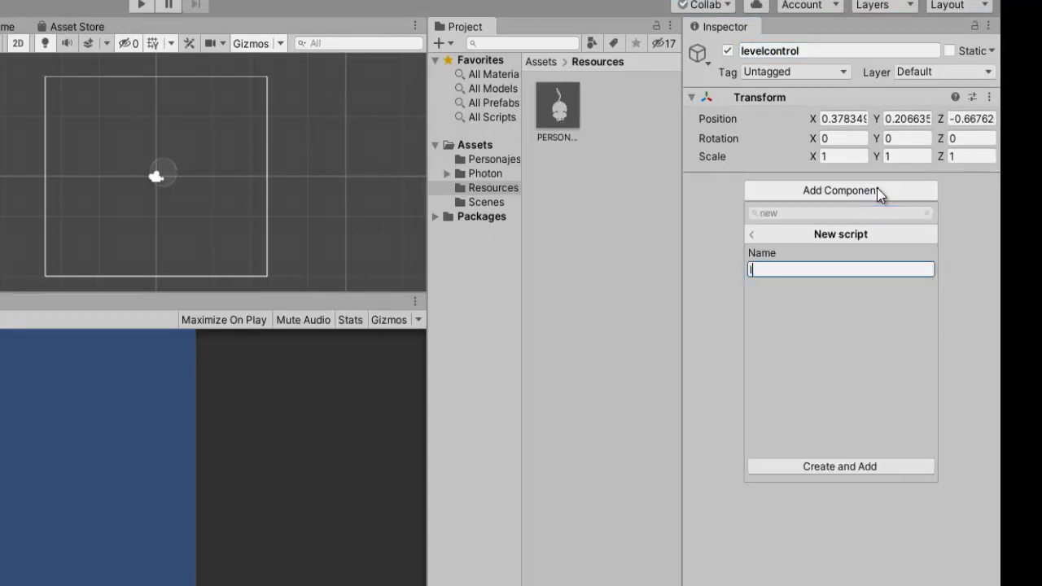
pyautogui.write('level')
pyautogui.write('control')
# - Create the levelcontrol script and open it in Visual Studio
pyautogui.press('Return')
pyautogui.rightClick(782, 182)
pyautogui.click(838, 363)
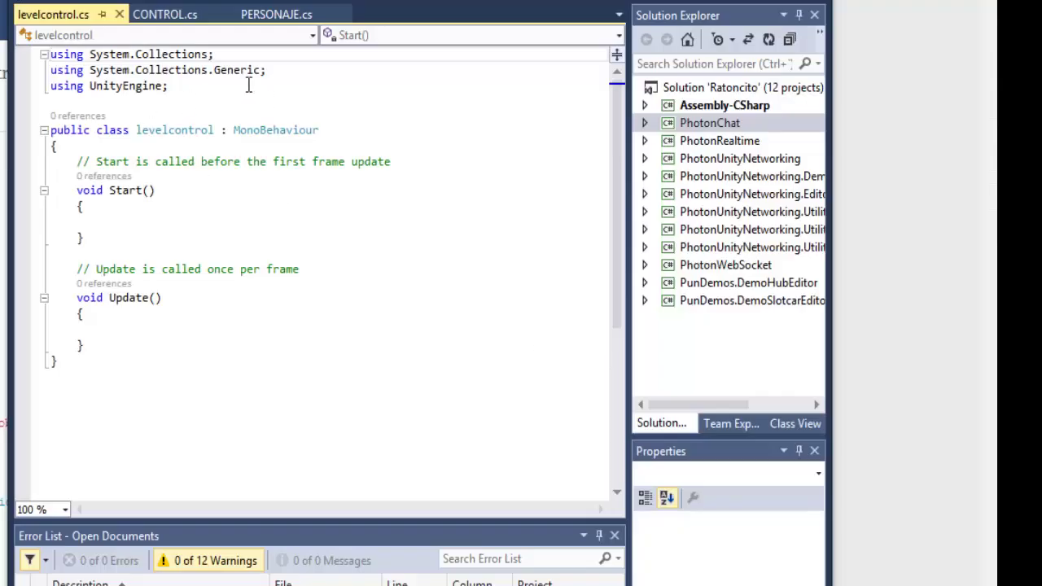
# - Add 'using Photon.Pun;' below the existing using lines
pyautogui.click(248, 85)
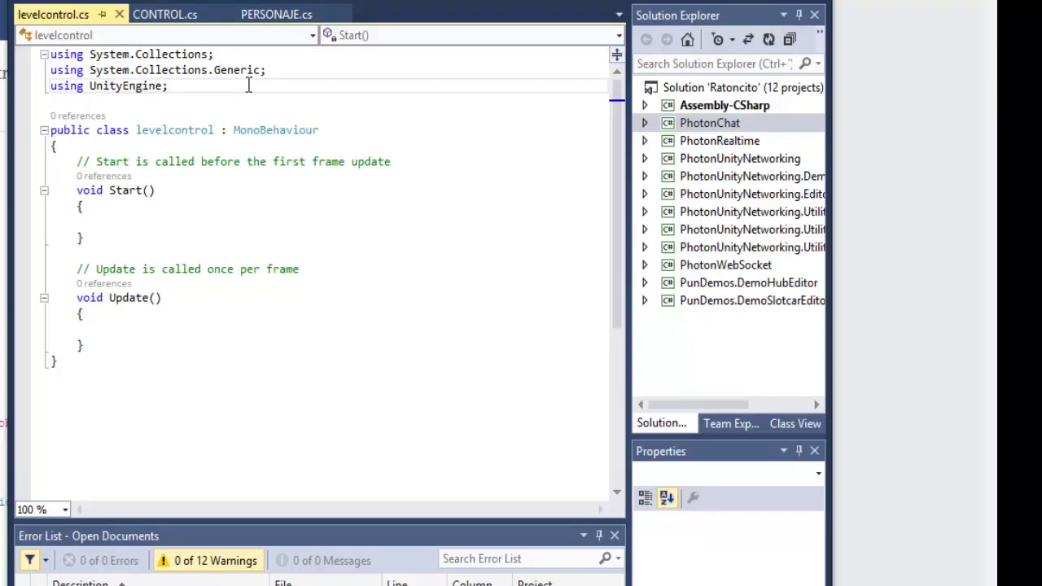
pyautogui.press('Return')
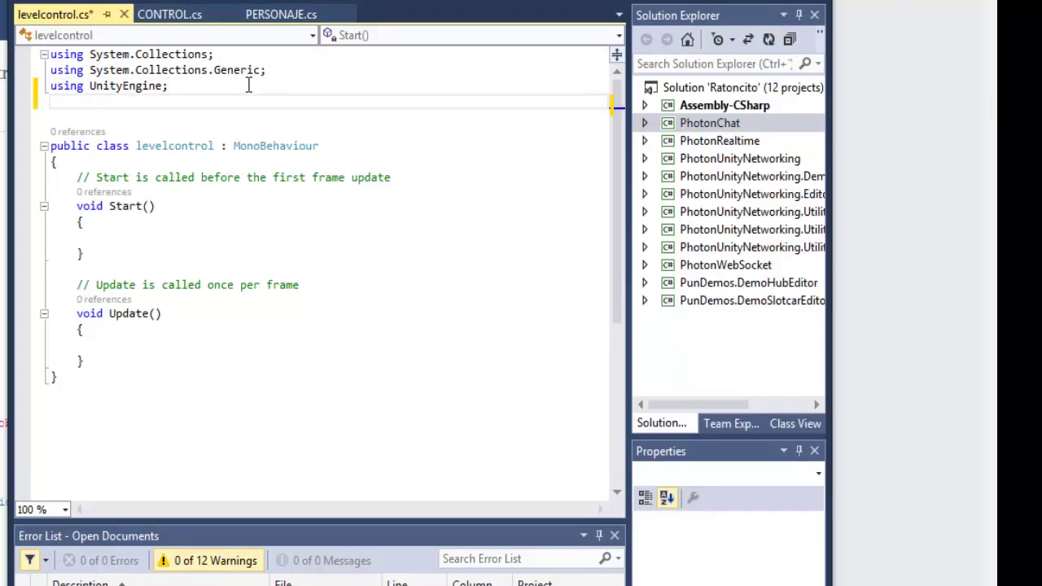
pyautogui.write('usi')
pyautogui.press('Tab')
pyautogui.write('Pho')
pyautogui.press('Tab')
pyautogui.write('.')
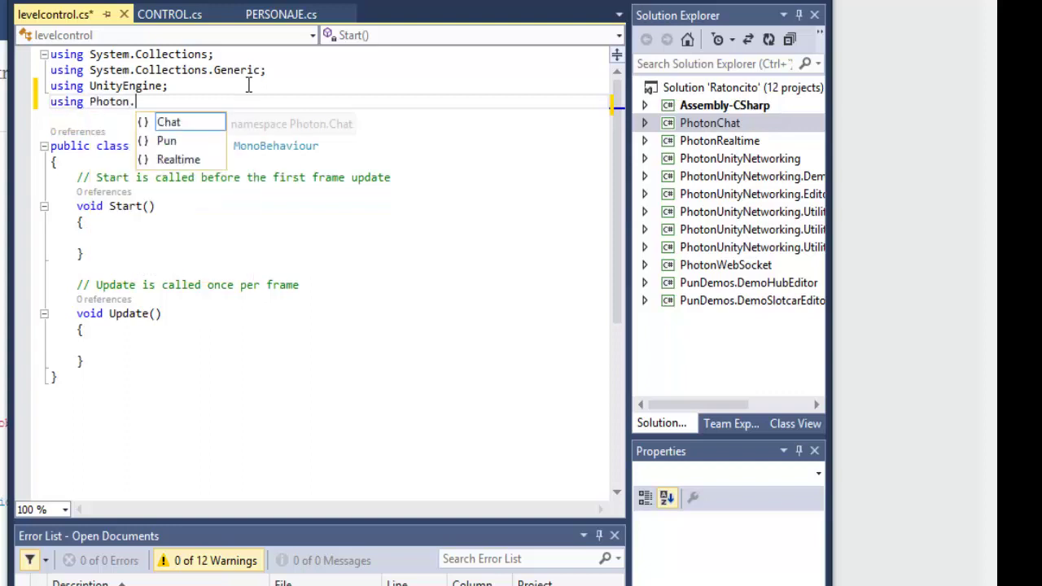
pyautogui.press('Down')
pyautogui.press('Tab')
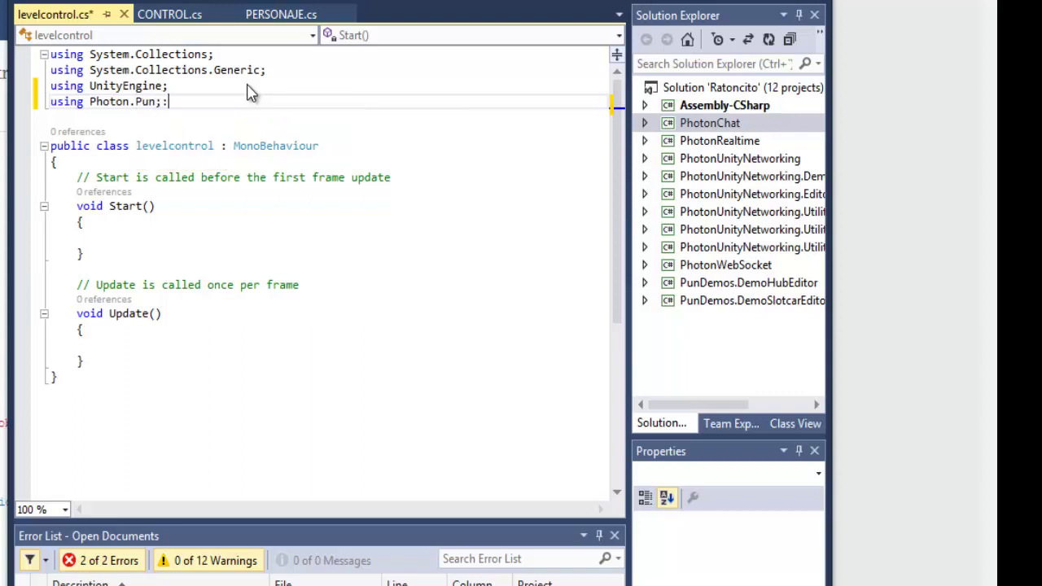
# - Change the base class to MonoBehaviourPunCallbacks, paste the spawn/GUI/OnLeftRoom code, and save
pyautogui.click(319, 146)
pyautogui.write('PunCallbacks')
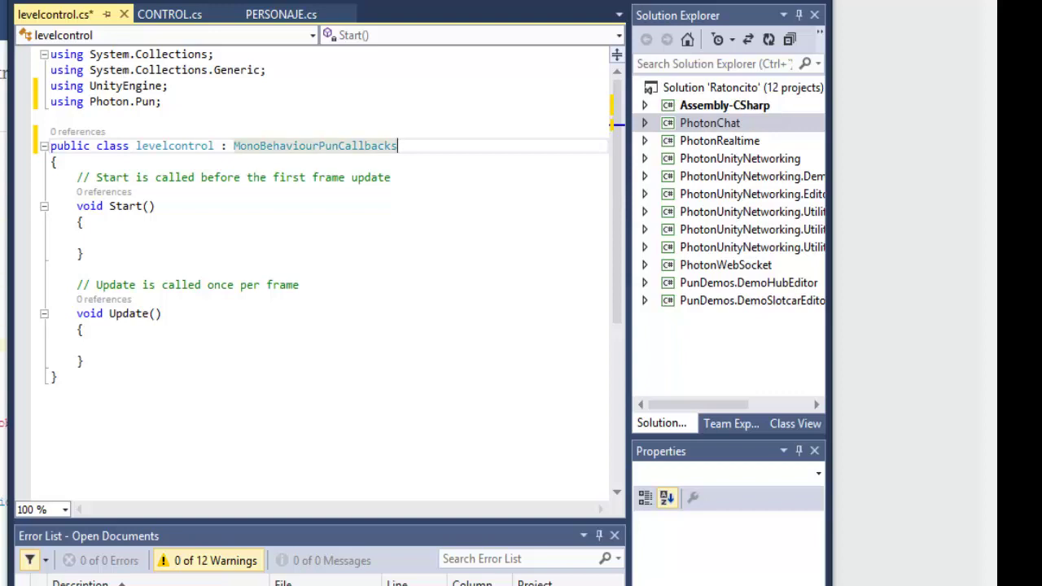
pyautogui.moveTo(51, 178); pyautogui.dragTo(245, 465)
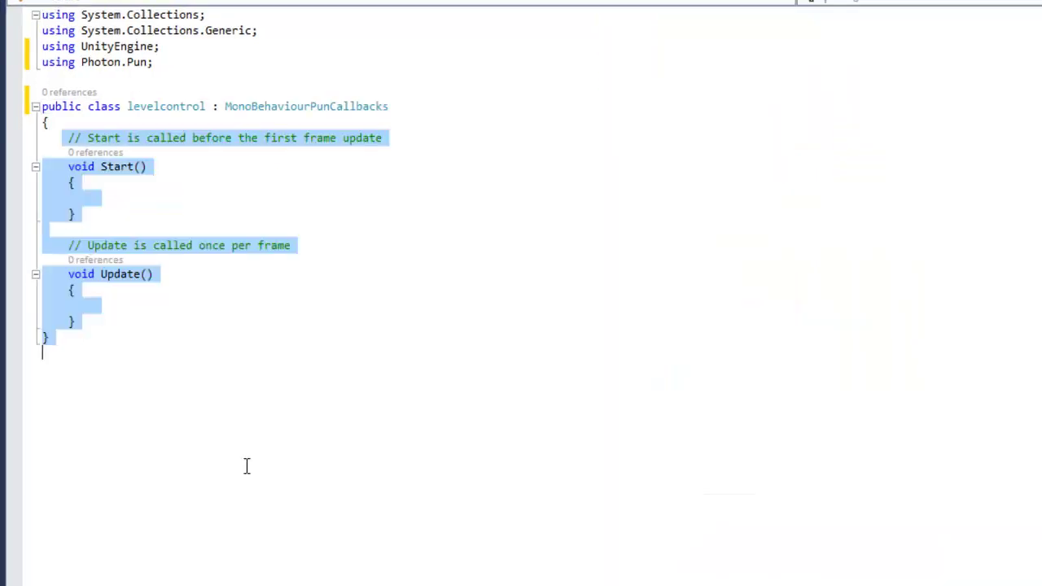
pyautogui.hotkey('ctrl', 'v')
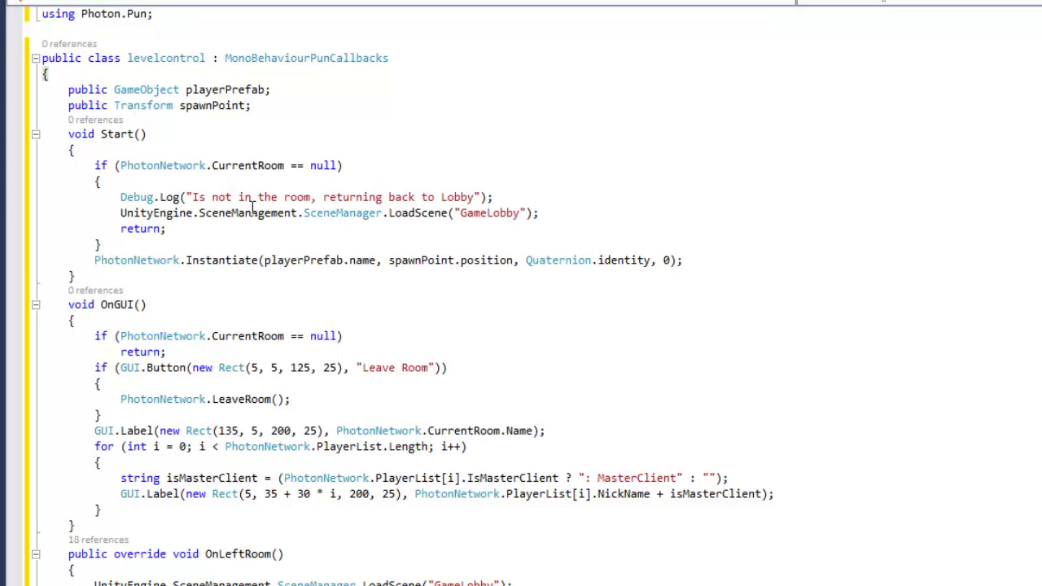
pyautogui.hotkey('ctrl', 's')
pyautogui.scroll(1, 285, 366)
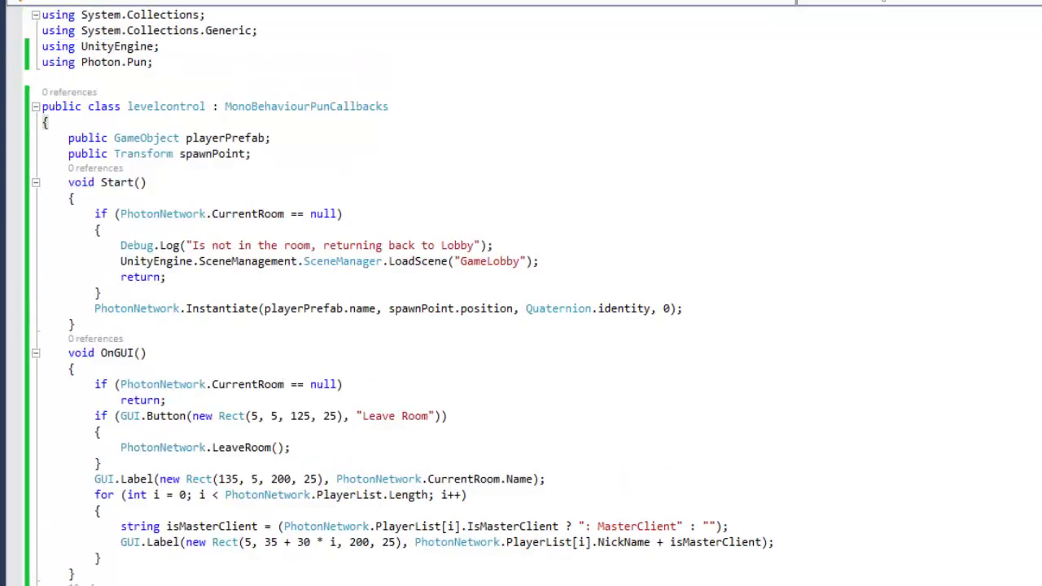
pyautogui.scroll(-3, 399, 326)
pyautogui.scroll(1, 399, 325)
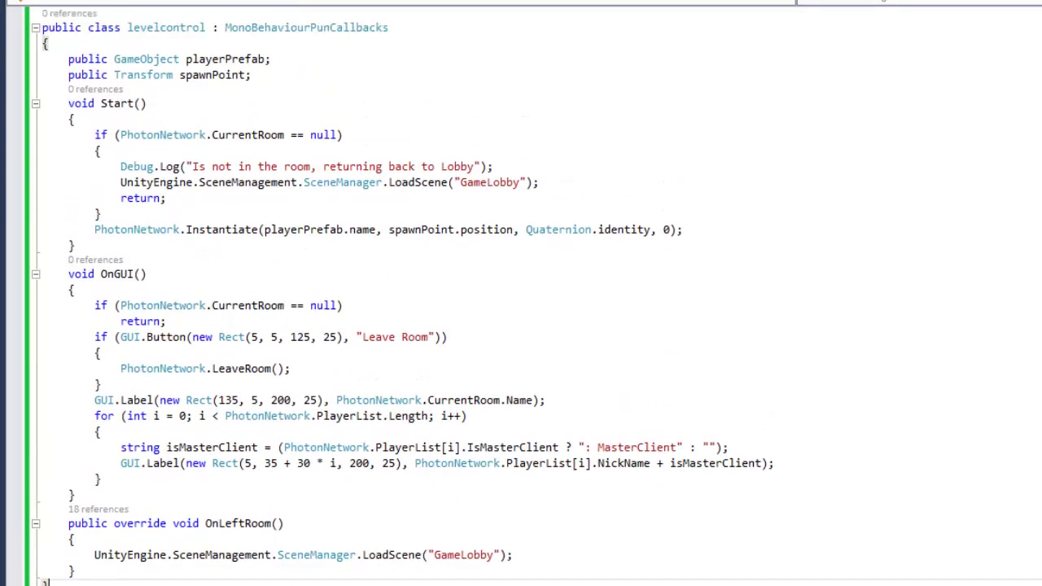
pyautogui.scroll(1, 399, 326)
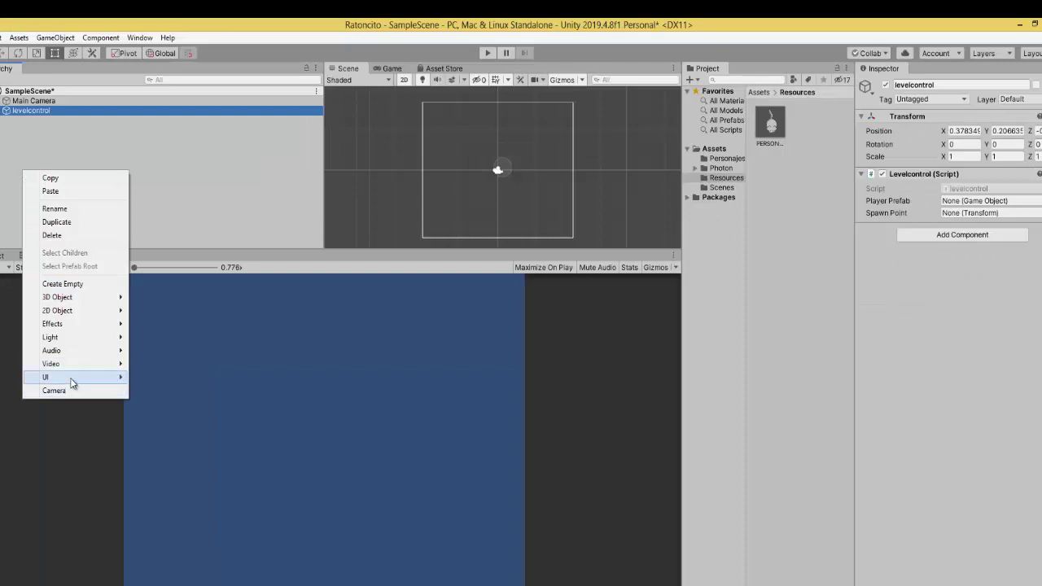
# - Place a juegonuevo_4 mouse sprite from the Personajes sheet into the scene
pyautogui.moveTo(71, 377)
pyautogui.click(718, 165)
pyautogui.click(728, 160)
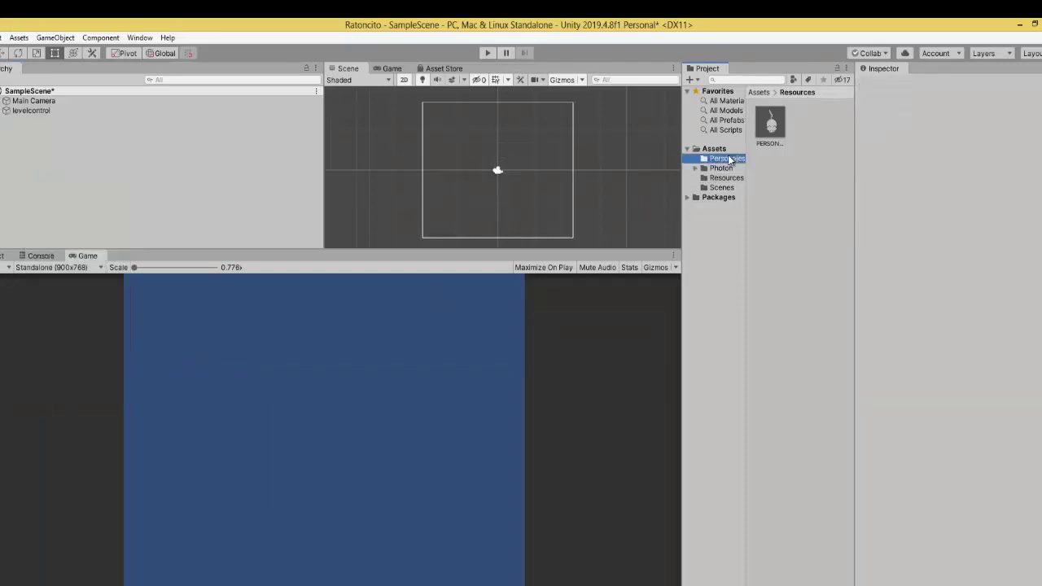
pyautogui.click(787, 122)
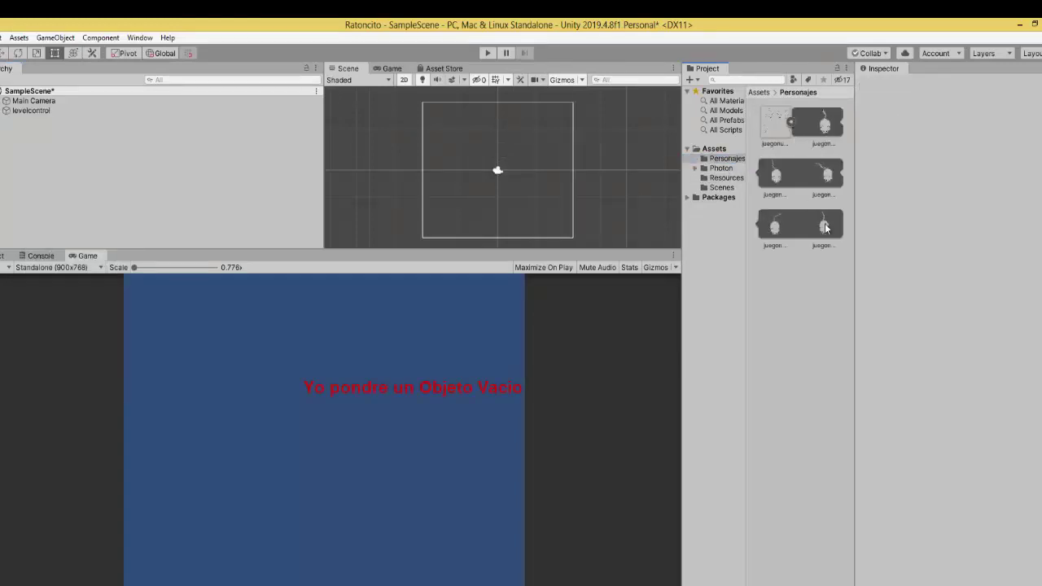
pyautogui.moveTo(823, 236); pyautogui.dragTo(446, 143)
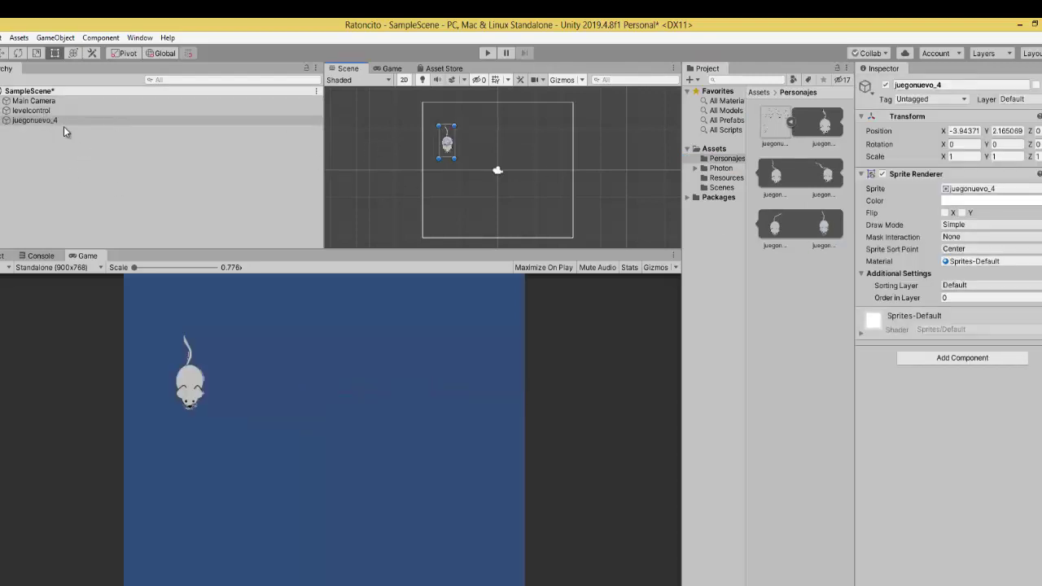
# - Set levelcontrol's Player Prefab to PERSONAJE and Spawn Point to the juegonuevo_4 sprite
pyautogui.click(45, 112)
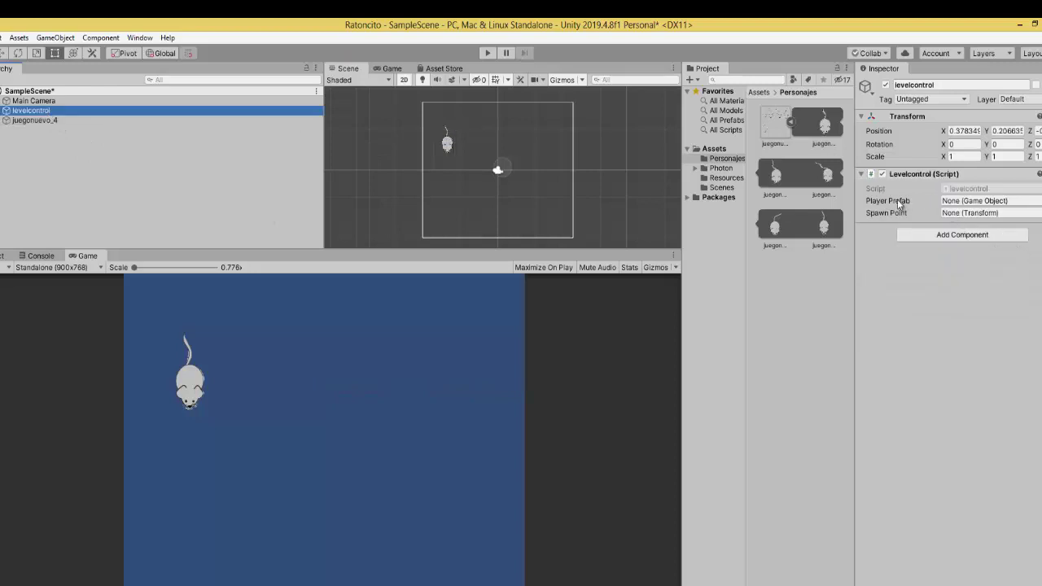
pyautogui.click(727, 179)
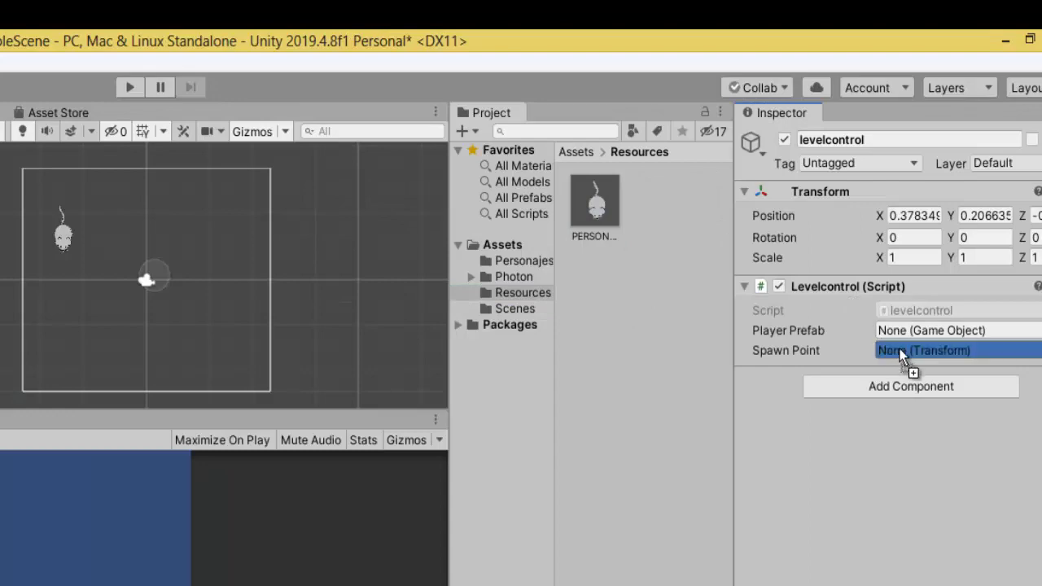
pyautogui.moveTo(607, 214); pyautogui.dragTo(916, 346)
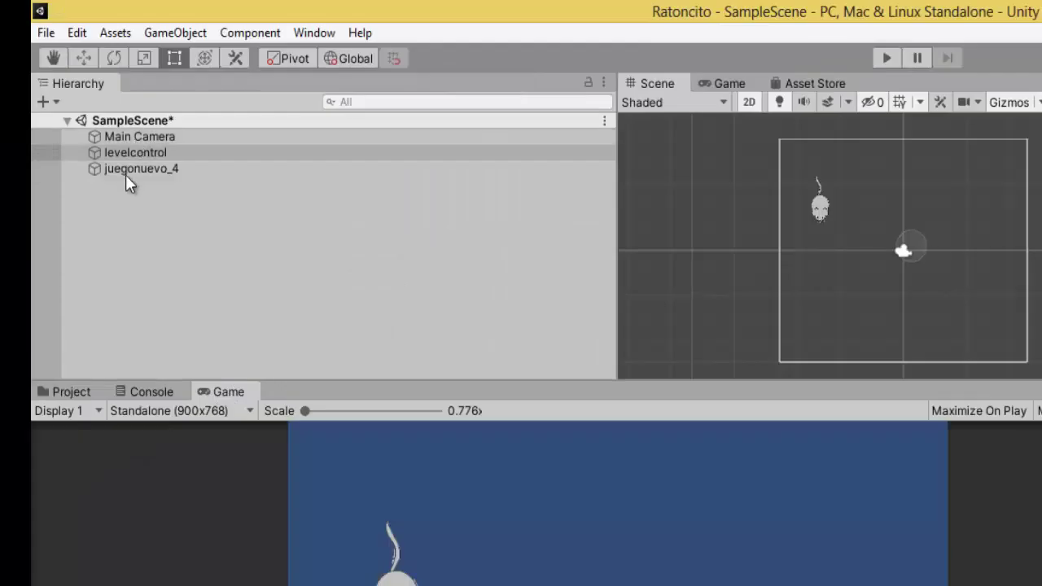
pyautogui.moveTo(126, 174); pyautogui.dragTo(825, 200)
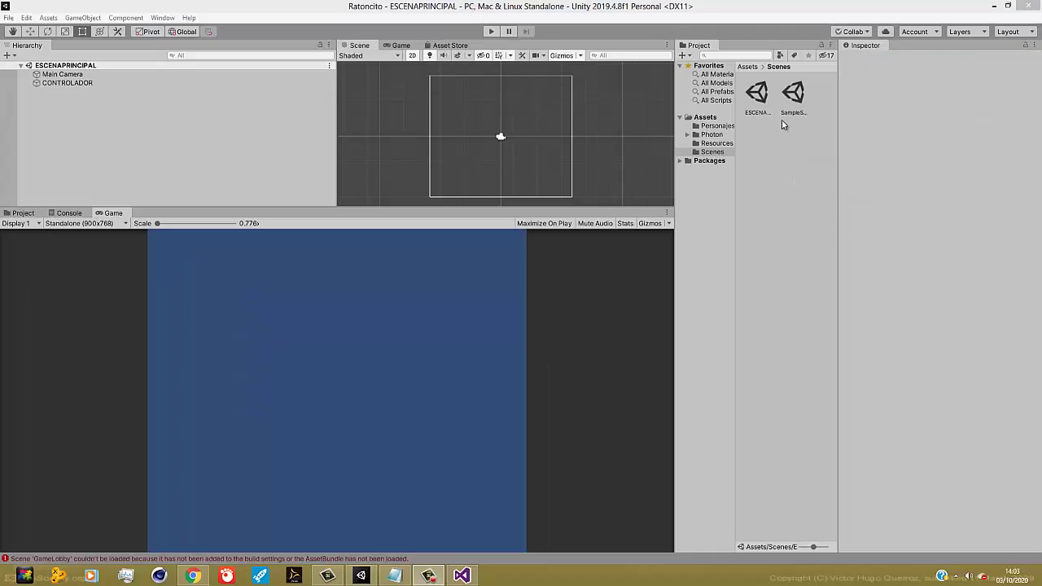
# - Open SampleScene and check levelcontrol's player prefab and spawn point
pyautogui.click(766, 96)
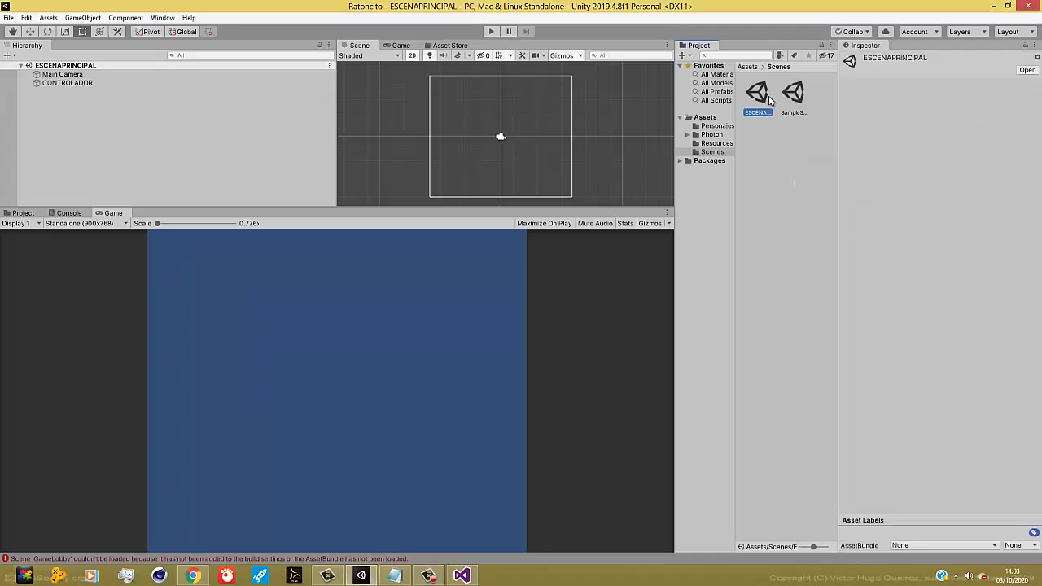
pyautogui.doubleClick(794, 94)
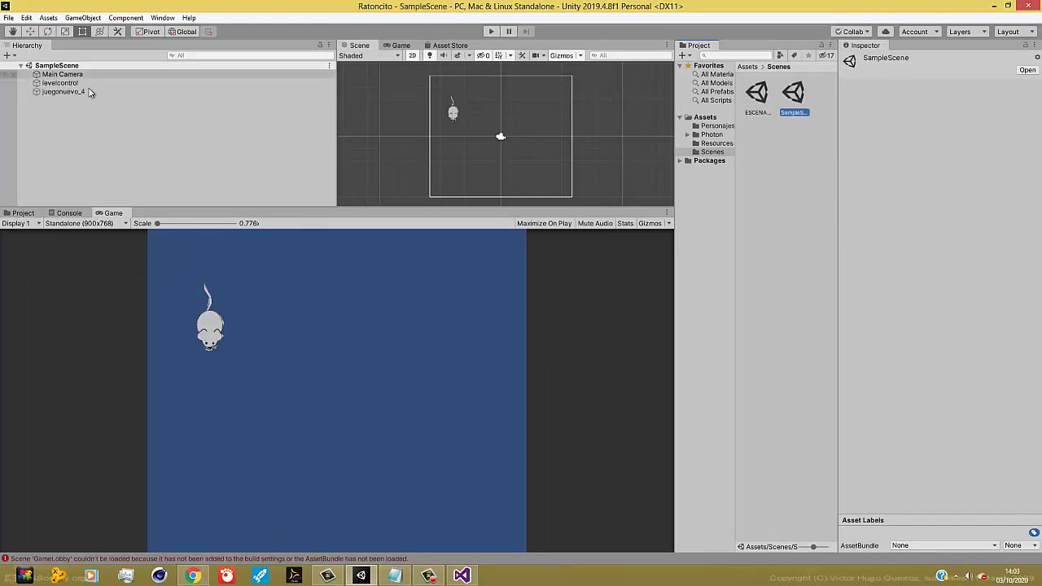
pyautogui.click(82, 92)
pyautogui.click(84, 74)
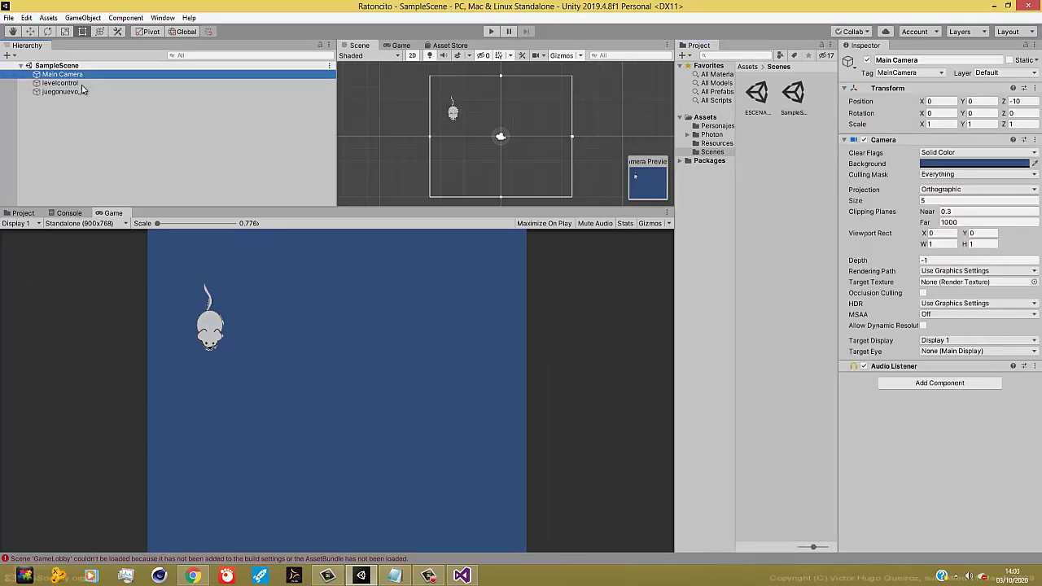
pyautogui.click(81, 84)
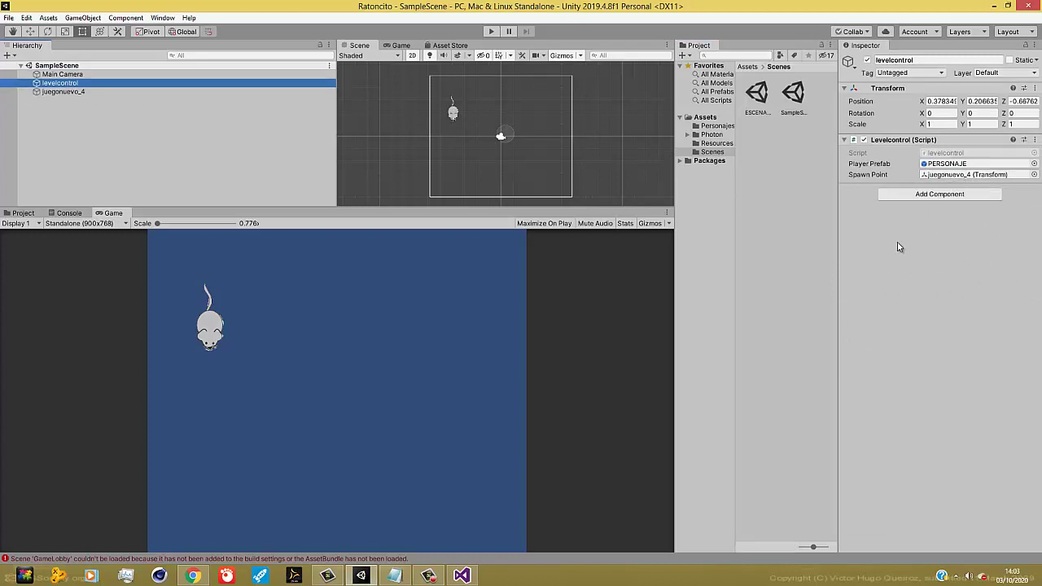
# - Reopen ESCENAPRINCIPAL and Build And Run the Ratoncito game
pyautogui.click(754, 92)
pyautogui.doubleClick(755, 92)
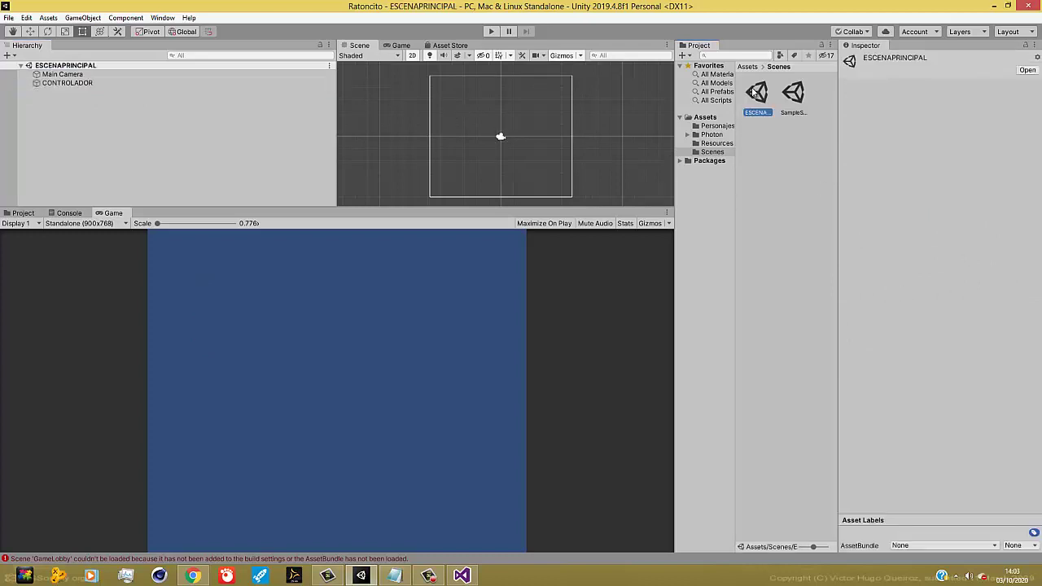
pyautogui.click(8, 17)
pyautogui.click(58, 139)
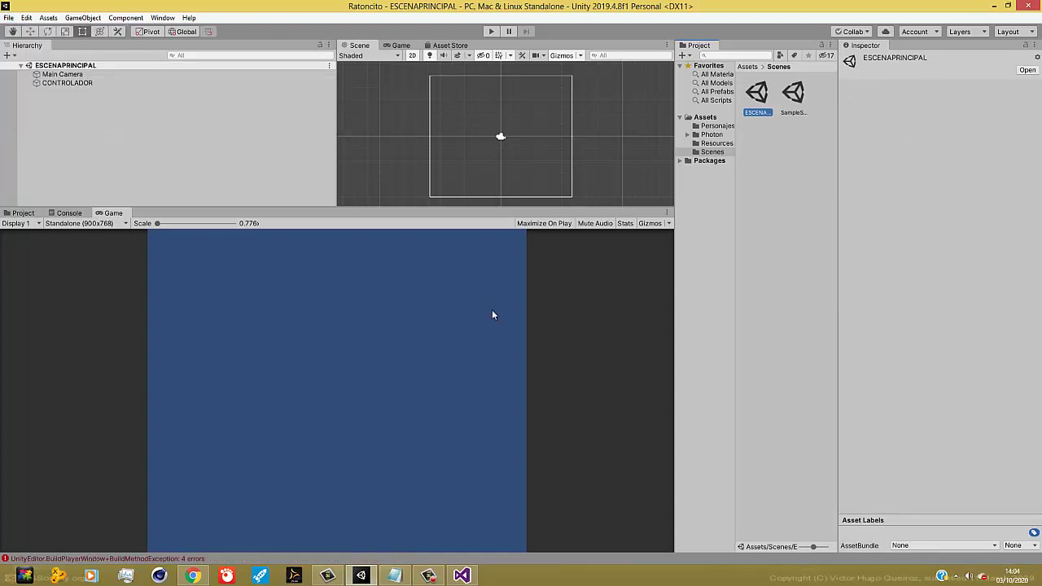
pyautogui.click(429, 576)
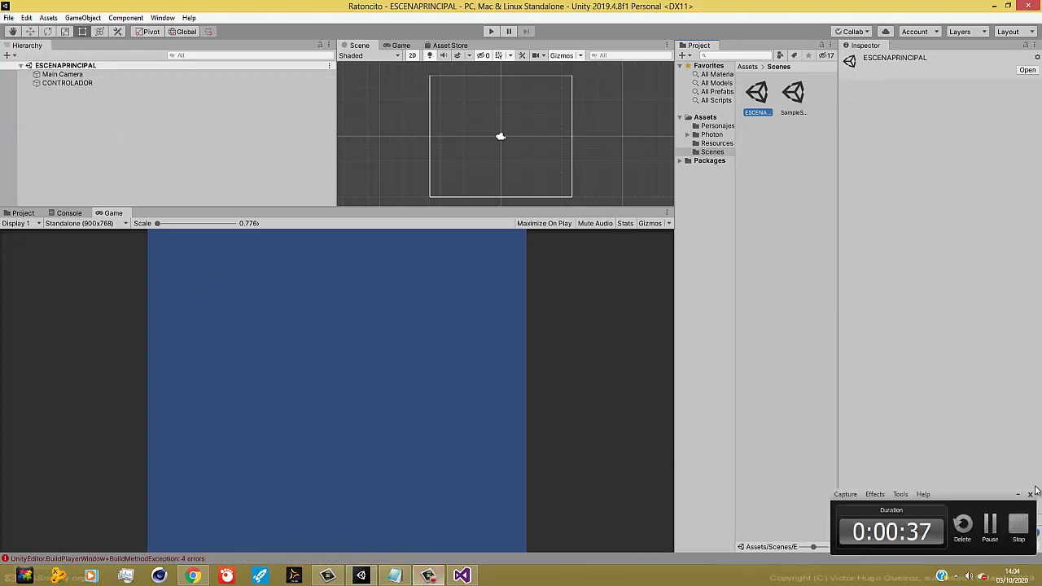
pyautogui.click(994, 522)
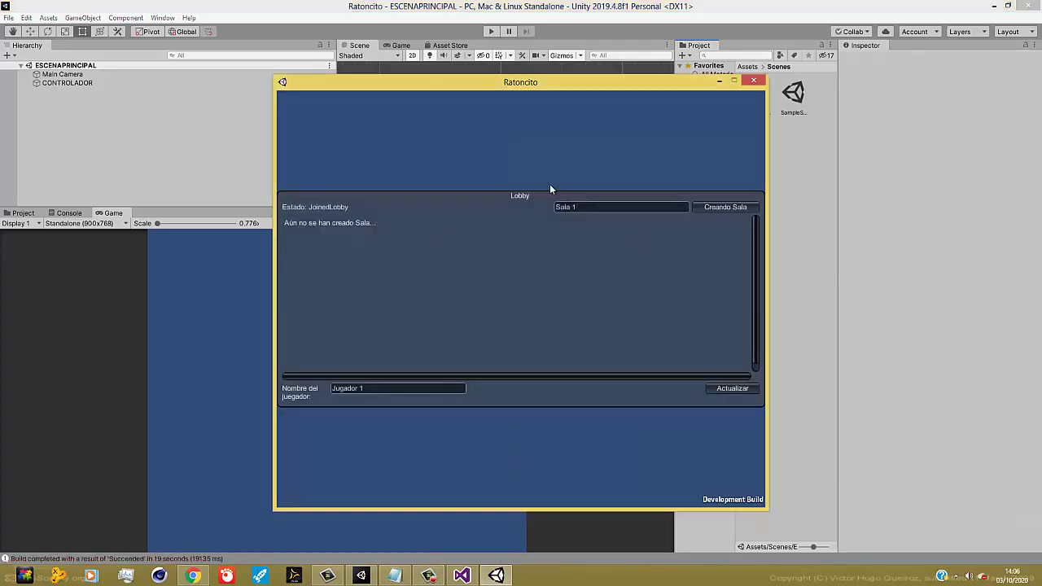
# - Start play mode in the editor and create room Sala 1 in the built game
pyautogui.click(489, 30)
pyautogui.click(489, 31)
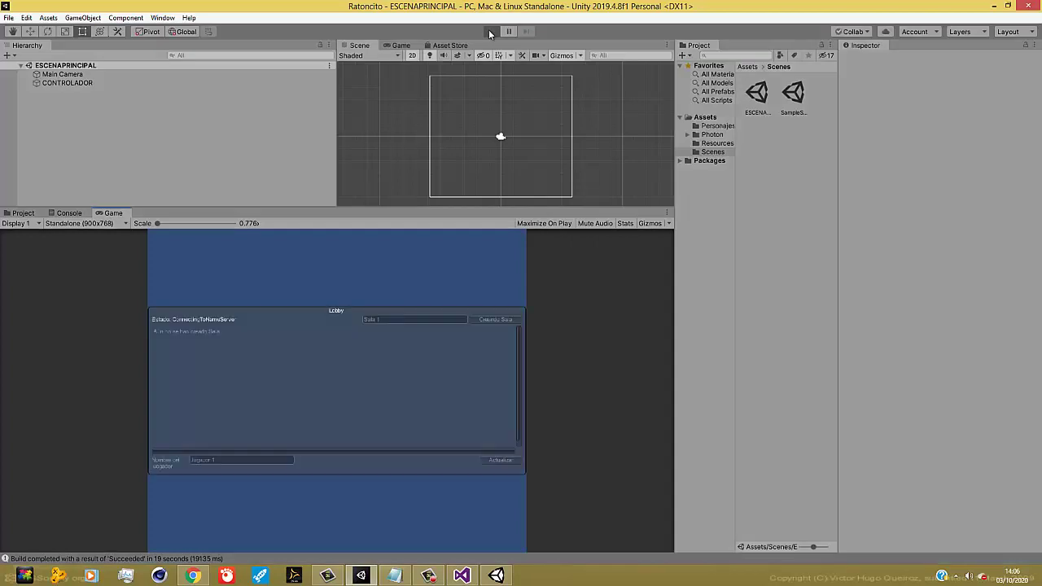
pyautogui.click(496, 575)
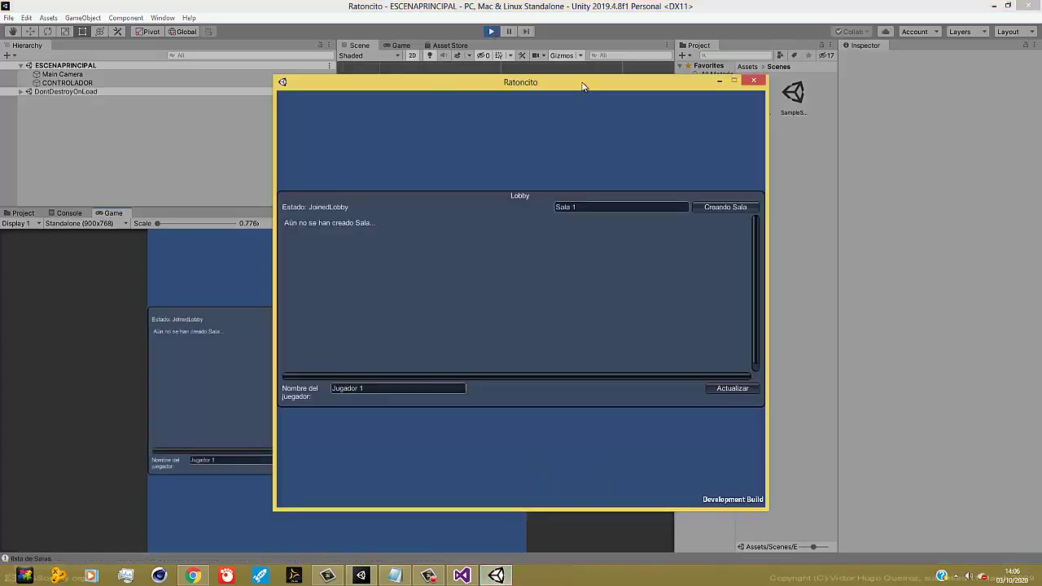
pyautogui.moveTo(584, 84); pyautogui.dragTo(755, 77)
pyautogui.click(764, 197)
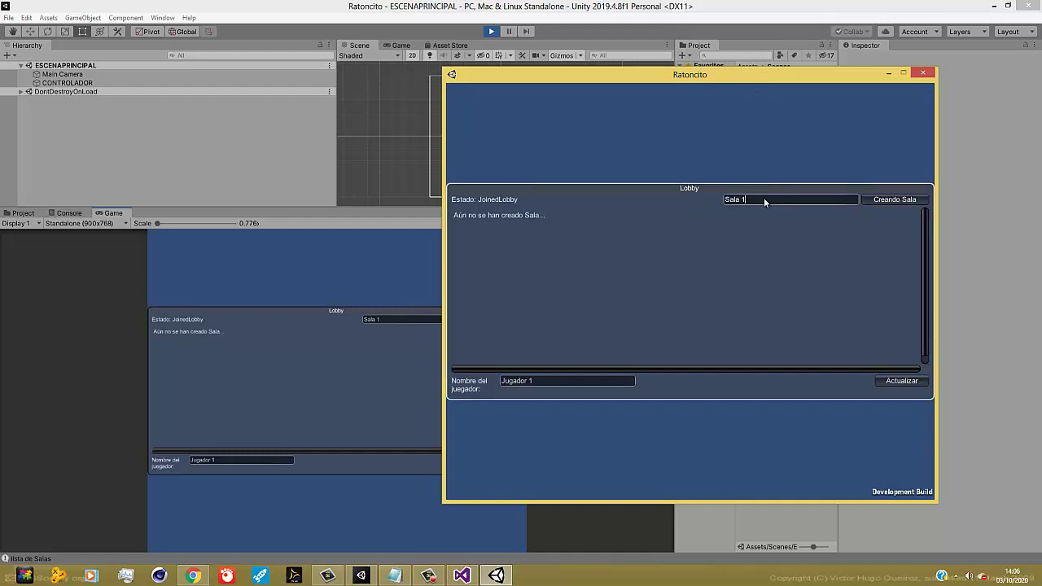
pyautogui.click(900, 198)
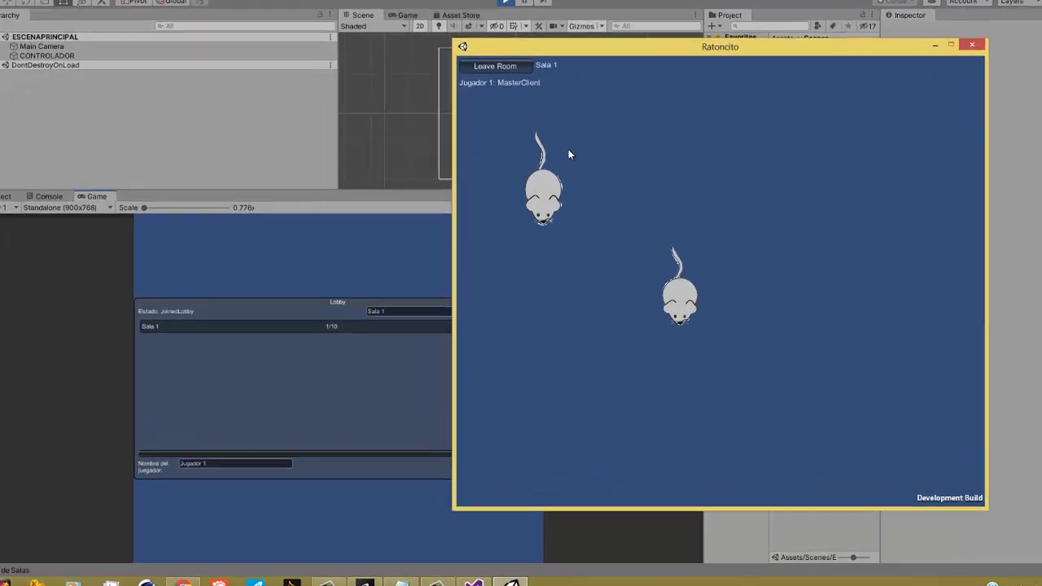
# - In the editor client, rename the player Jugador 2, join Sala 1, and move the mice
pyautogui.click(280, 436)
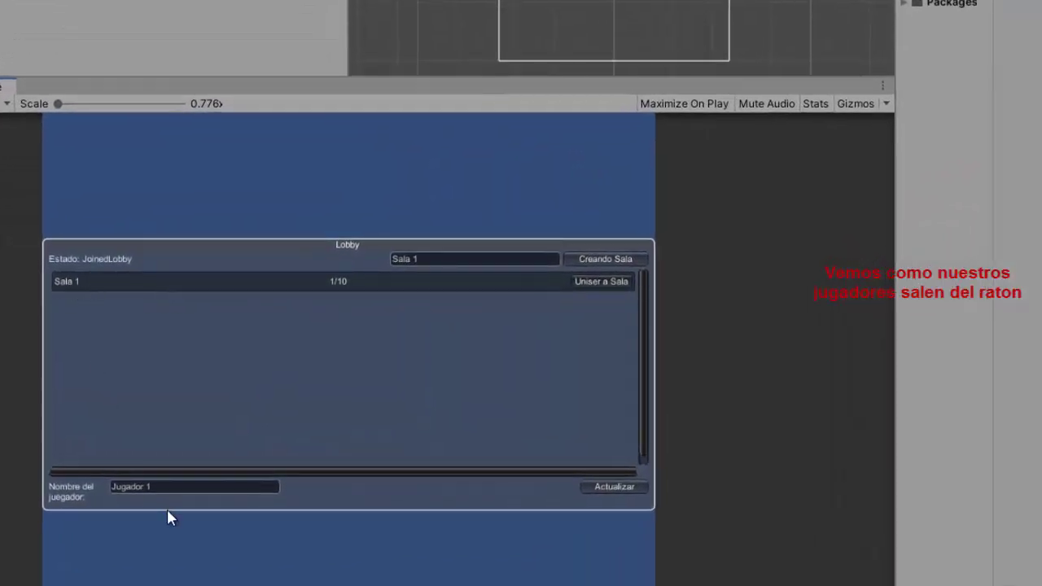
pyautogui.click(176, 487)
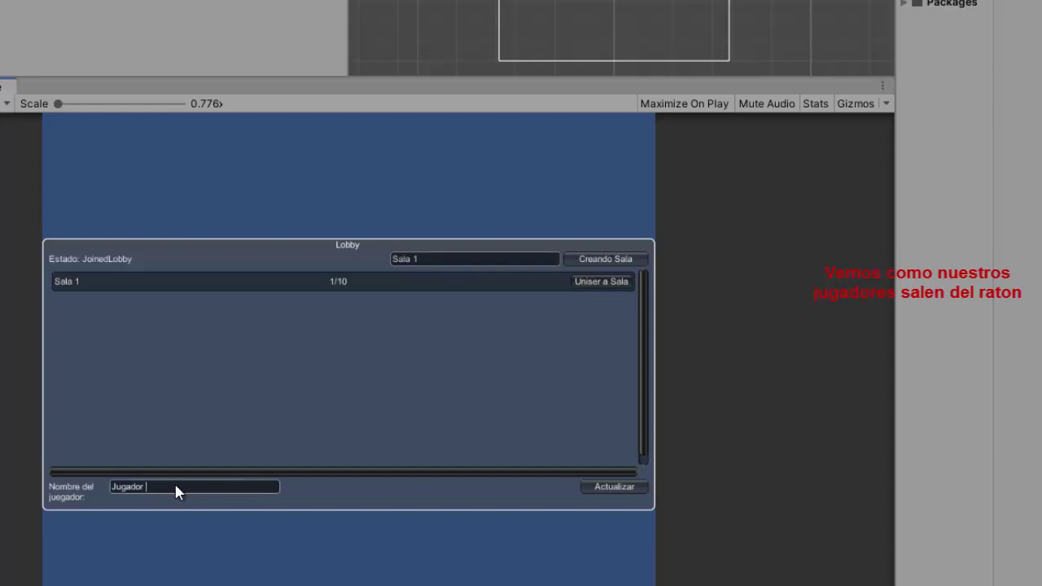
pyautogui.write('2')
pyautogui.click(588, 283)
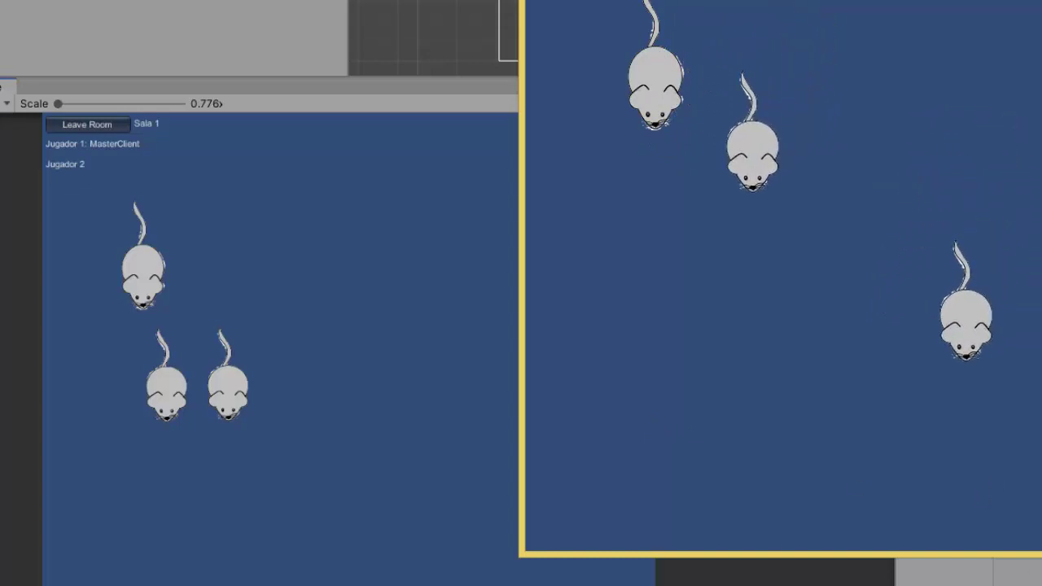
pyautogui.click(294, 429)
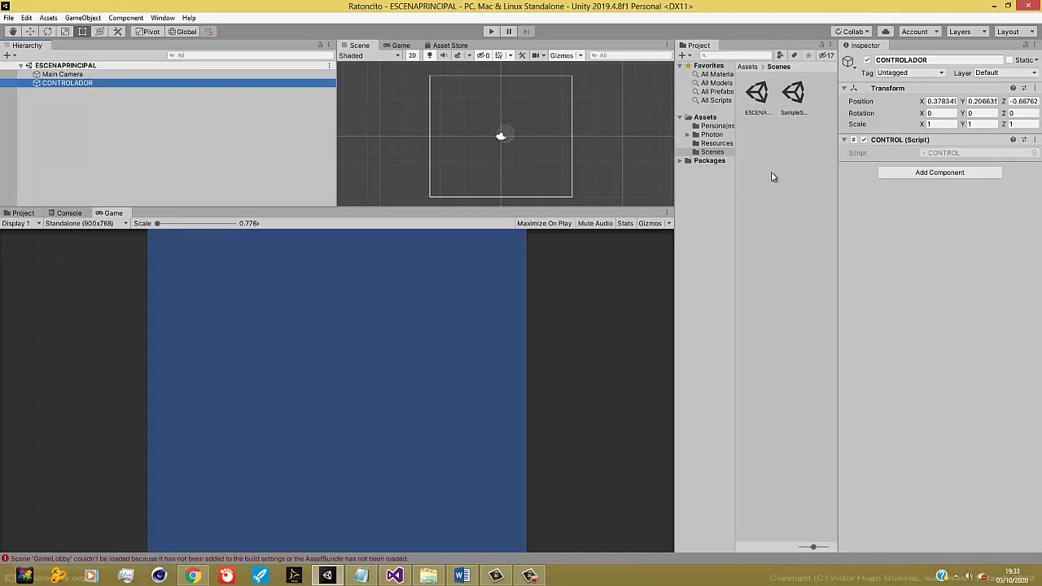
# - Select the PERSONAJE prefab in Resources and start a new script component named PUNK
pyautogui.click(721, 144)
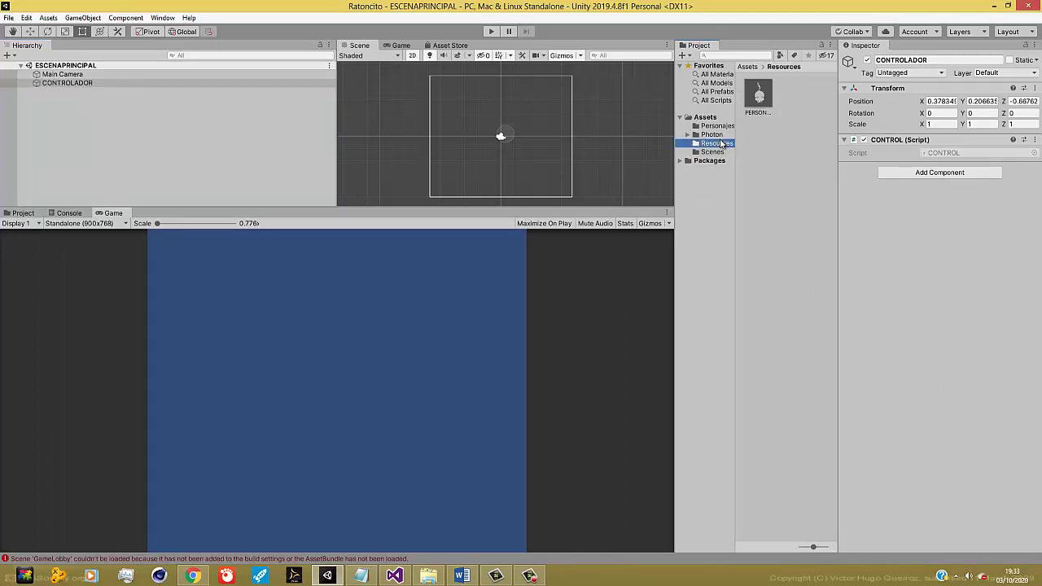
pyautogui.click(761, 94)
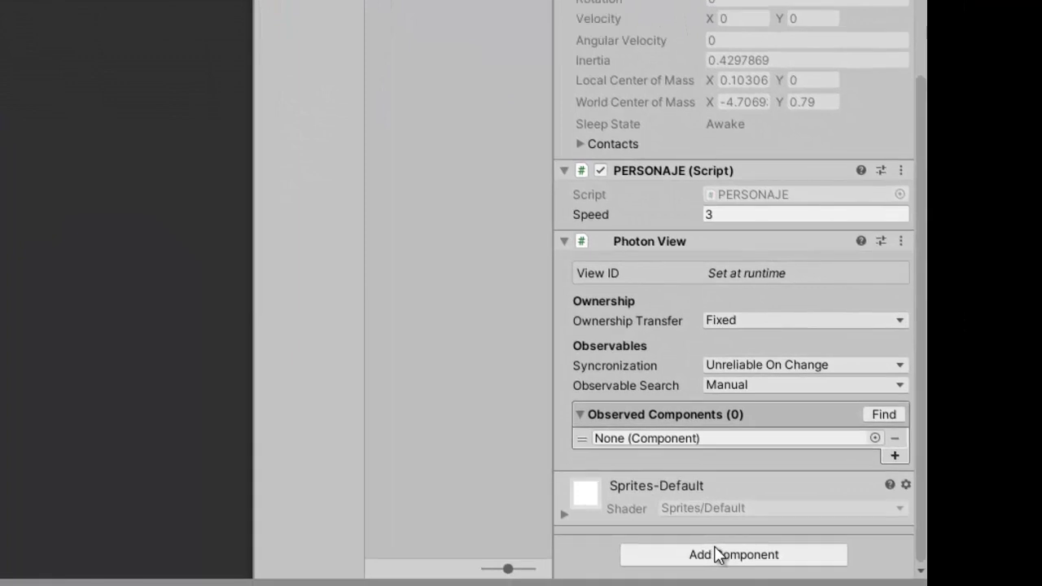
pyautogui.click(719, 557)
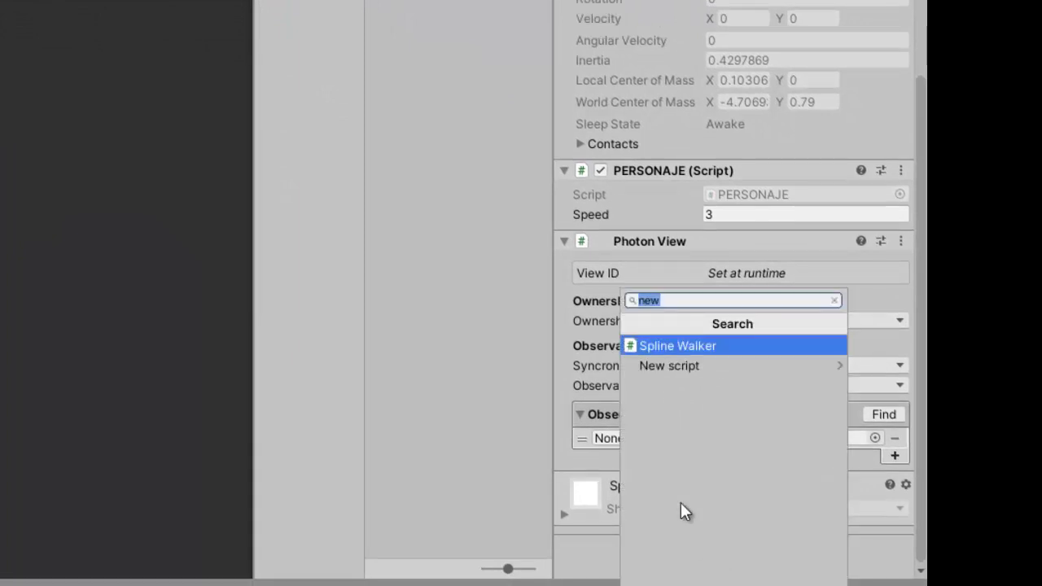
pyautogui.write('nwe')
pyautogui.press('Return')
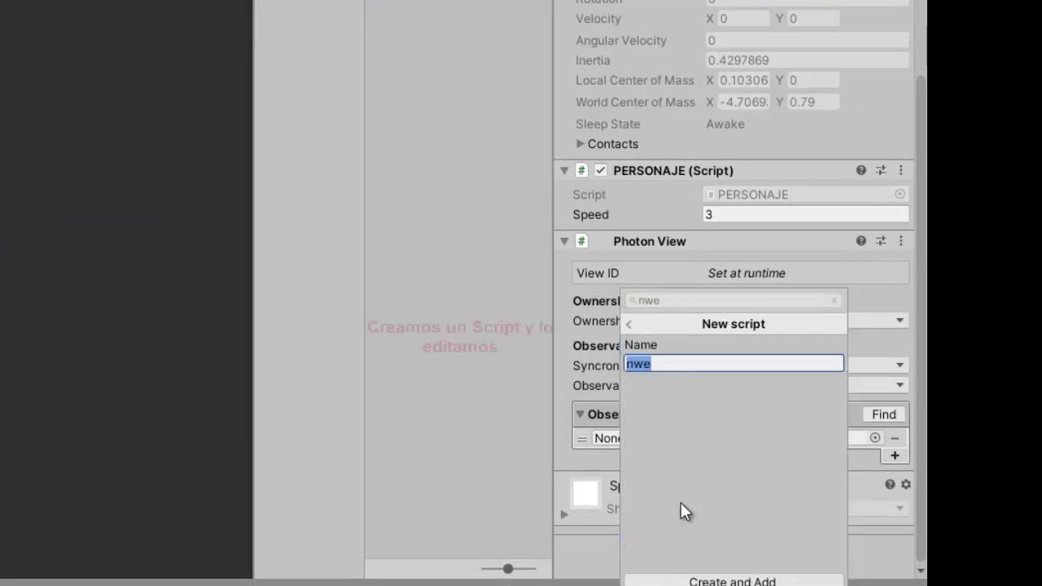
pyautogui.write('P')
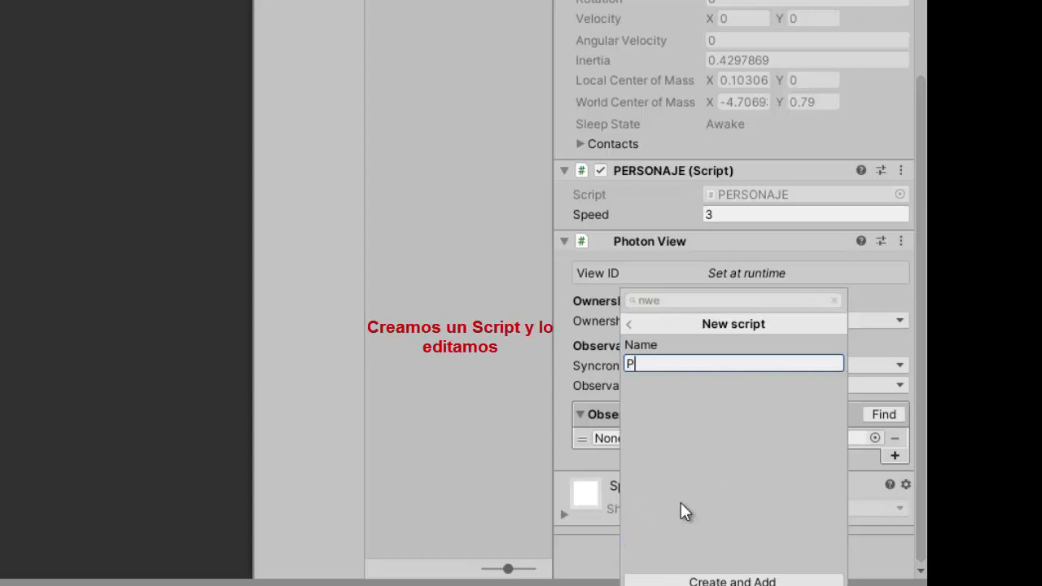
pyautogui.write('UNK')
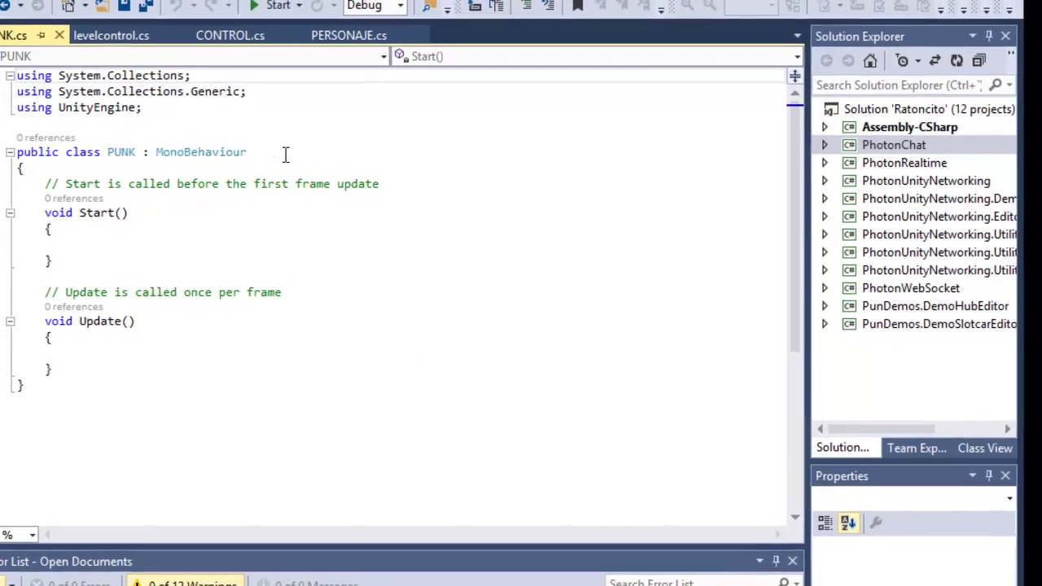
# - Add 'using Photon.Pun;' below the using statements in PUNK.cs
pyautogui.click(241, 99)
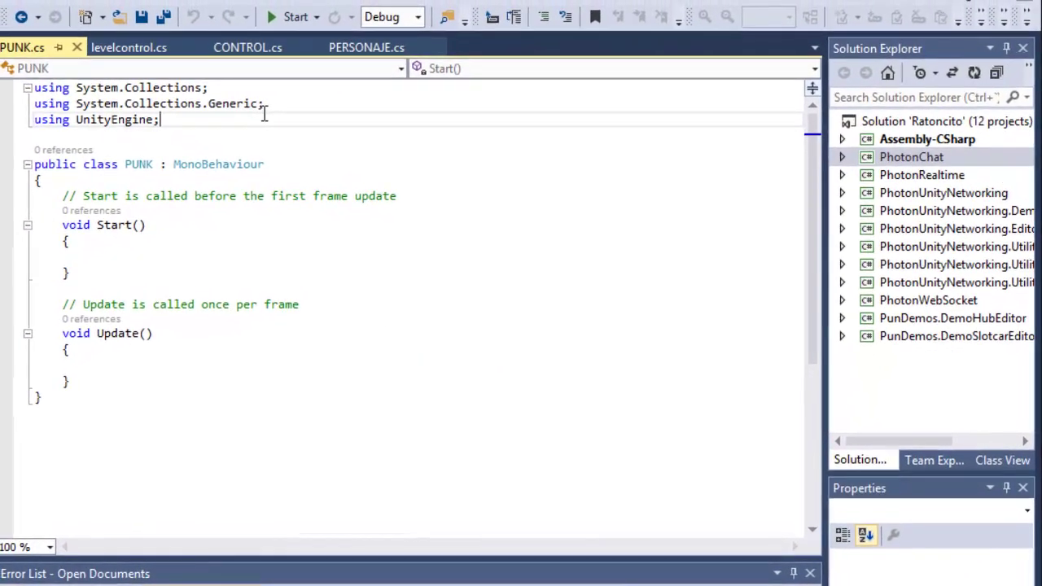
pyautogui.press('Return')
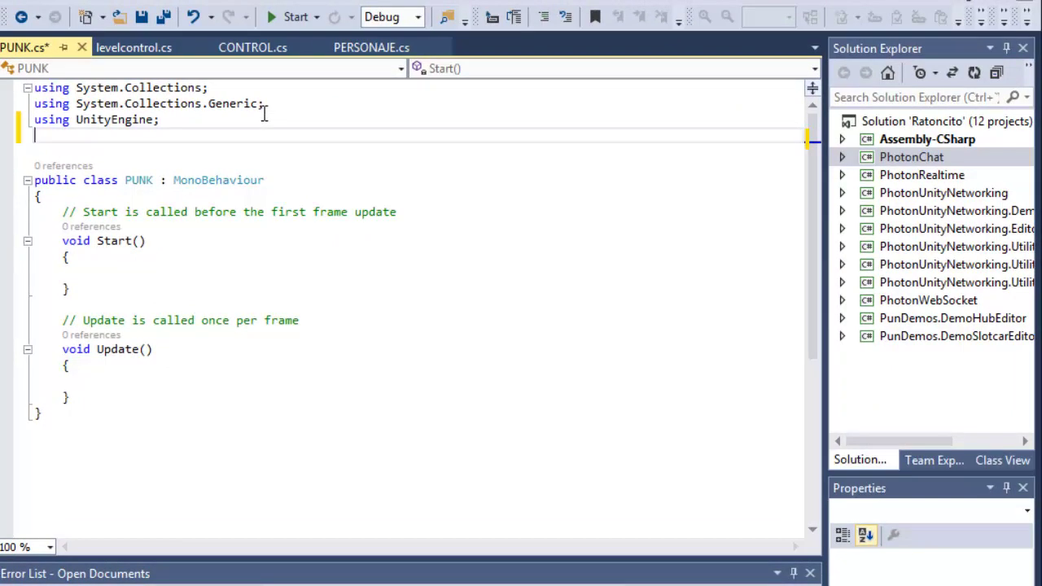
pyautogui.write('U')
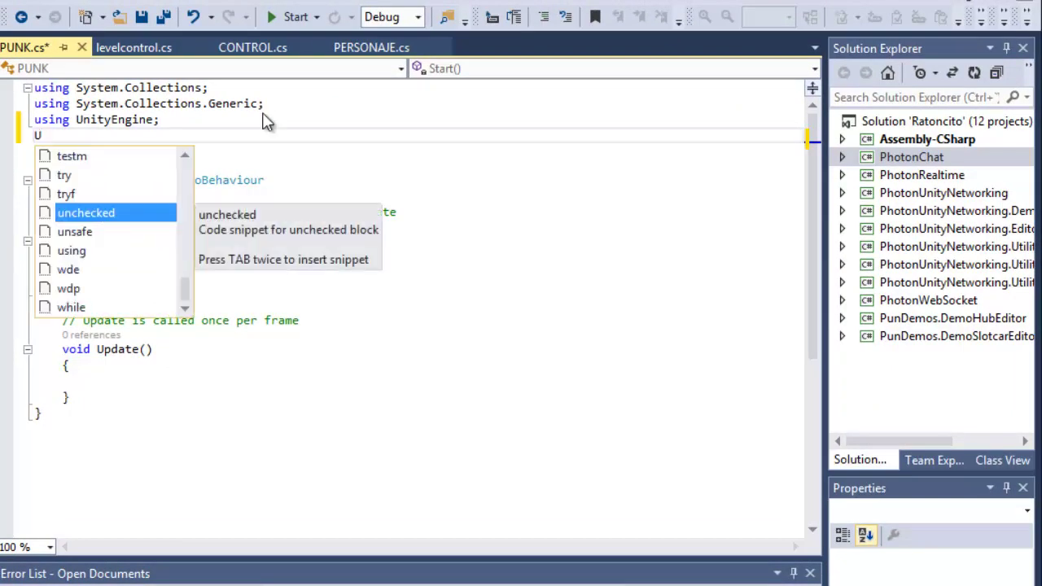
pyautogui.write('s')
pyautogui.press('Tab')
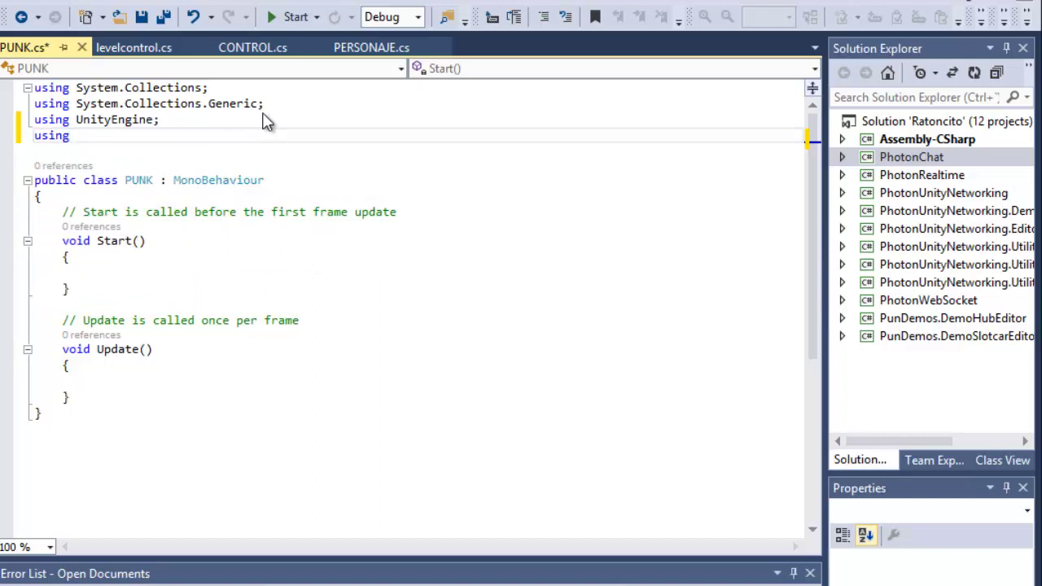
pyautogui.write('Ph')
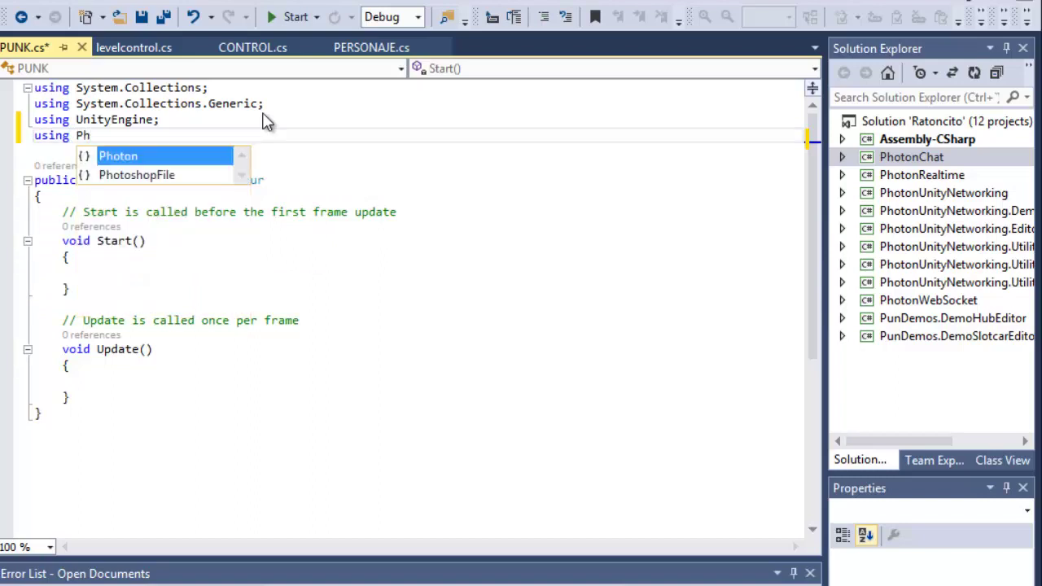
pyautogui.press('Tab')
pyautogui.write('.')
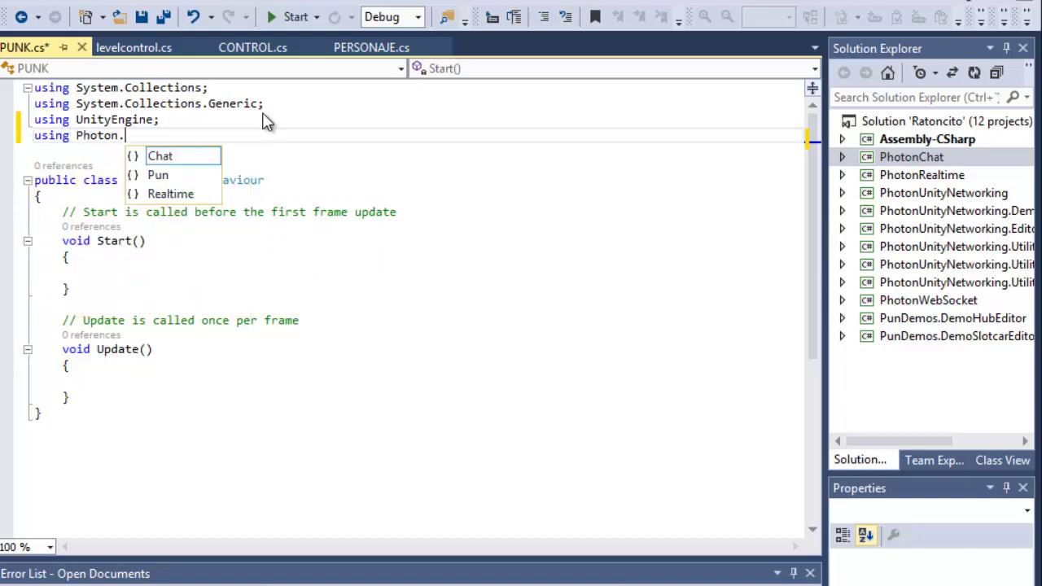
pyautogui.press('Down')
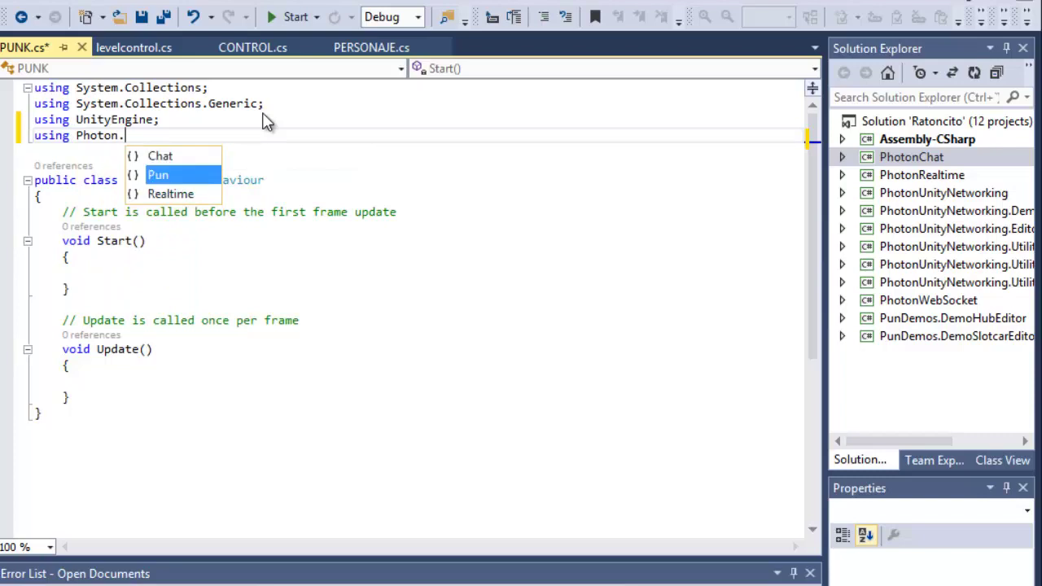
pyautogui.press('Tab')
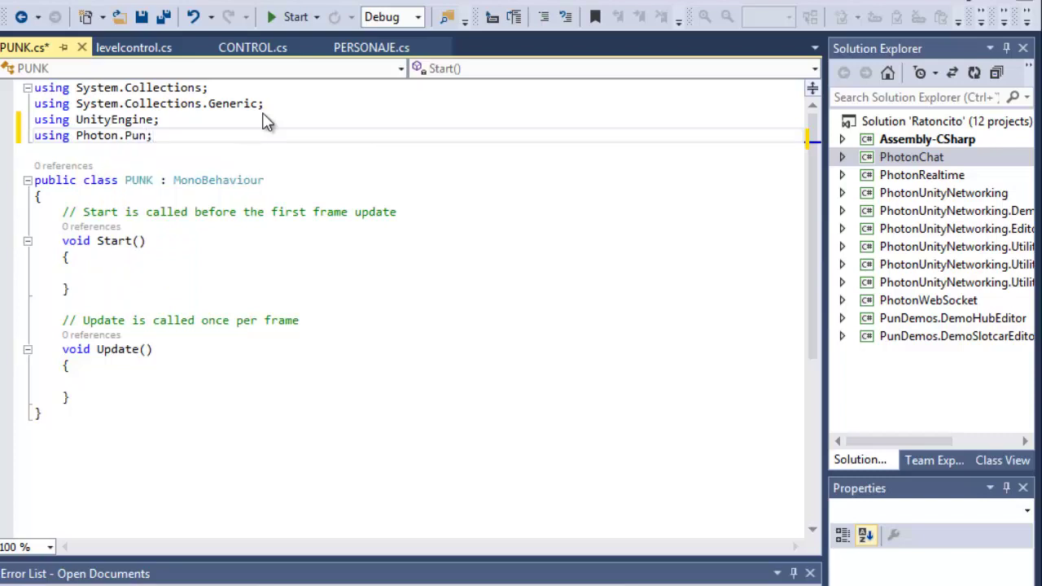
# - Make PUNK derive from MonoBehaviourPun with IPunObservable, paste the four fields, and save
pyautogui.doubleClick(239, 180)
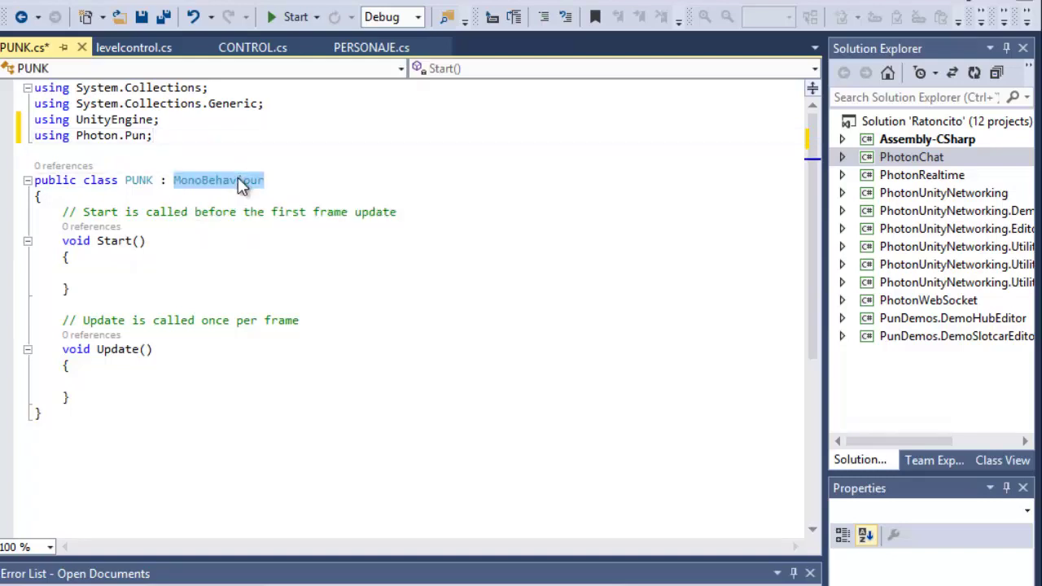
pyautogui.write('Mono')
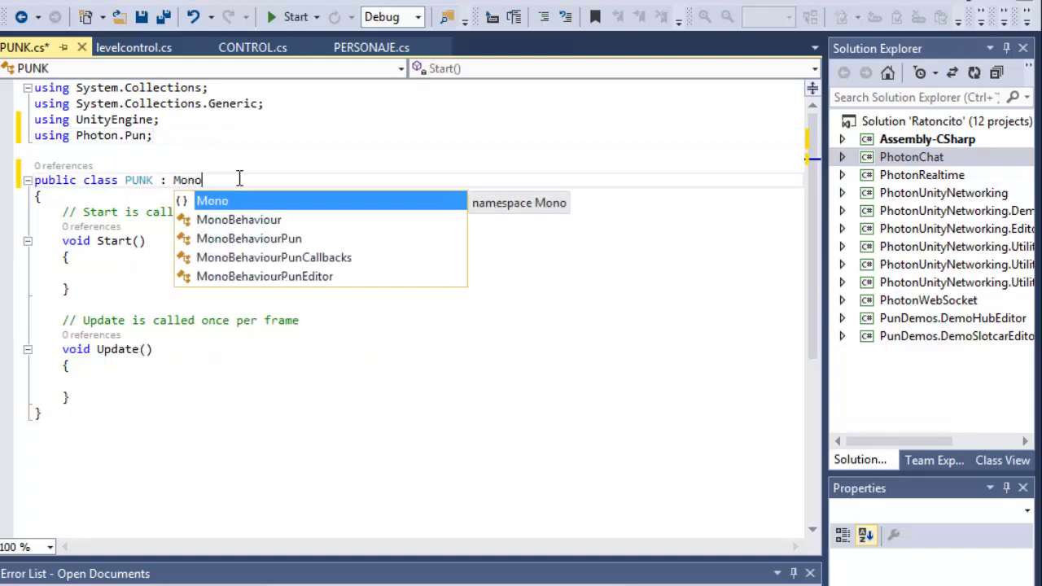
pyautogui.click(289, 238)
pyautogui.press('Tab')
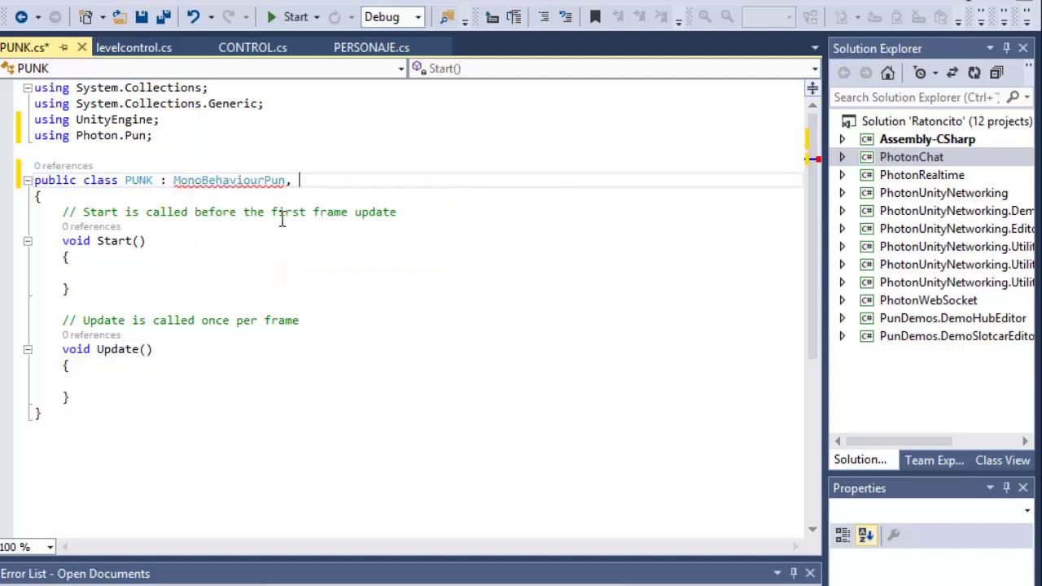
pyautogui.write('Ip')
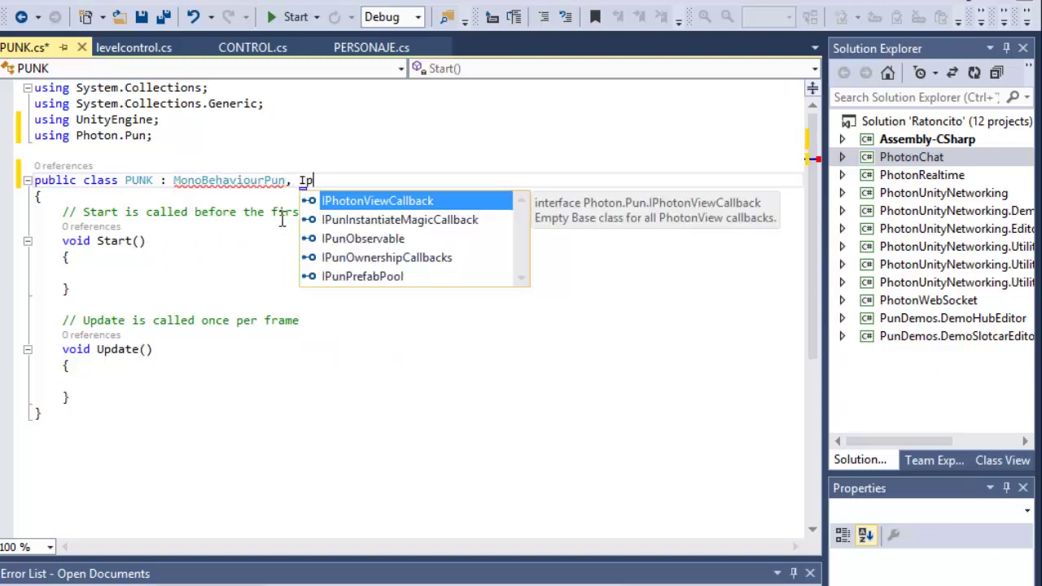
pyautogui.press('Down')
pyautogui.press('Down')
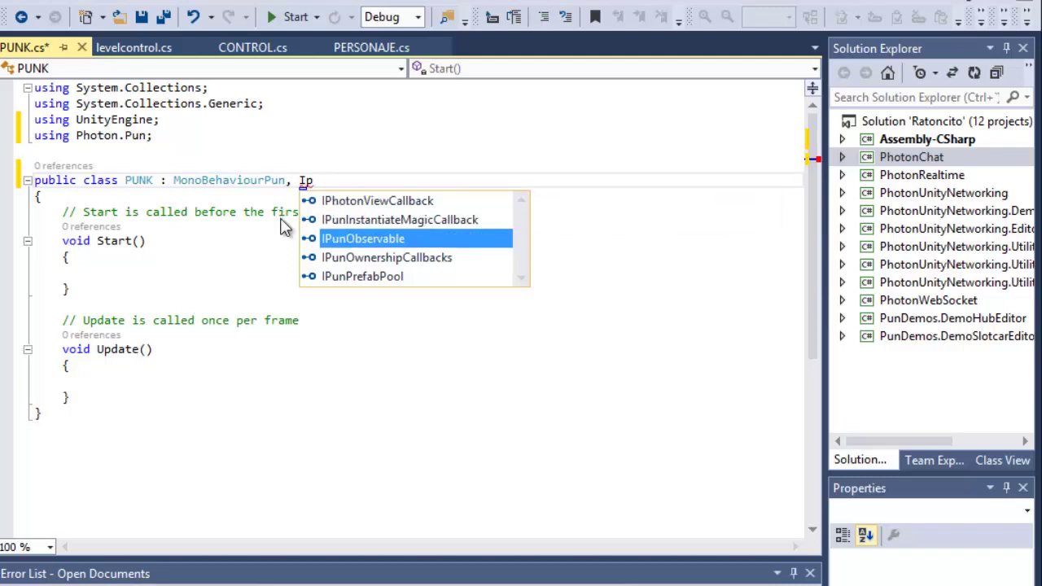
pyautogui.press('Tab')
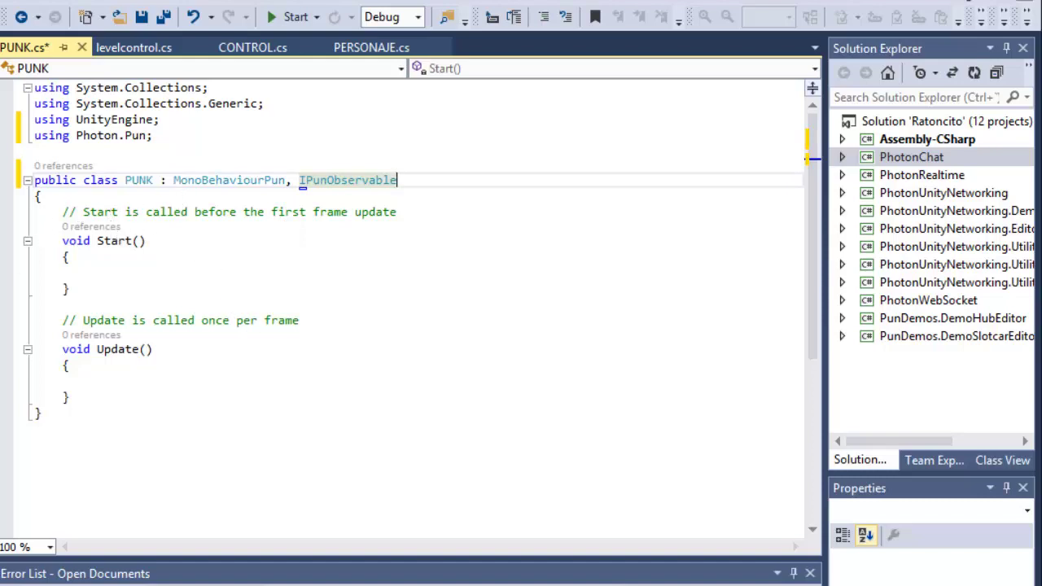
pyautogui.write('public MonoBehaviour[] localScripts;     public GameObject[] localObjects;     Vector3 lattPos;     Quaternion lattRot;')
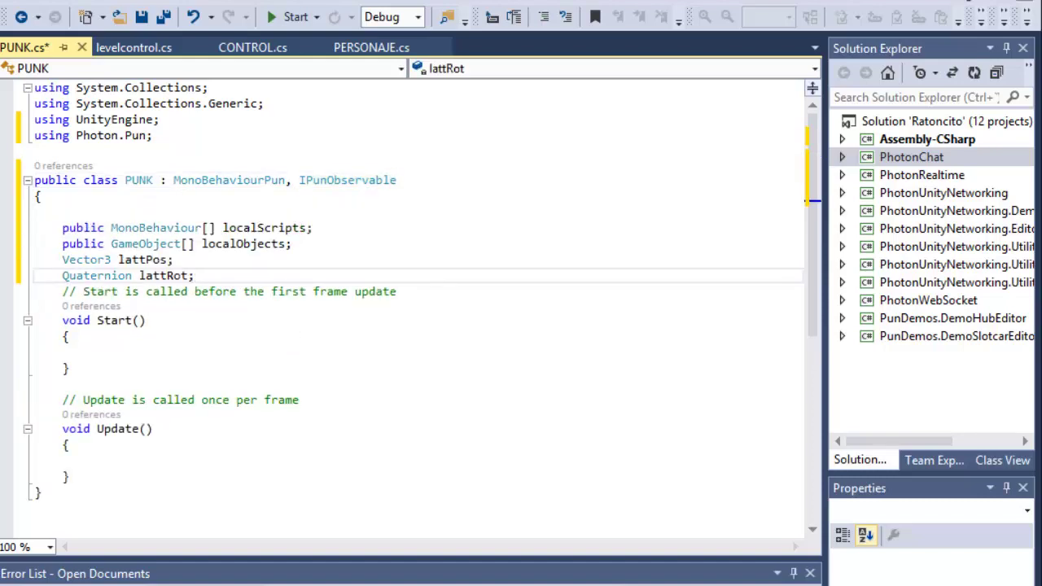
pyautogui.click(143, 17)
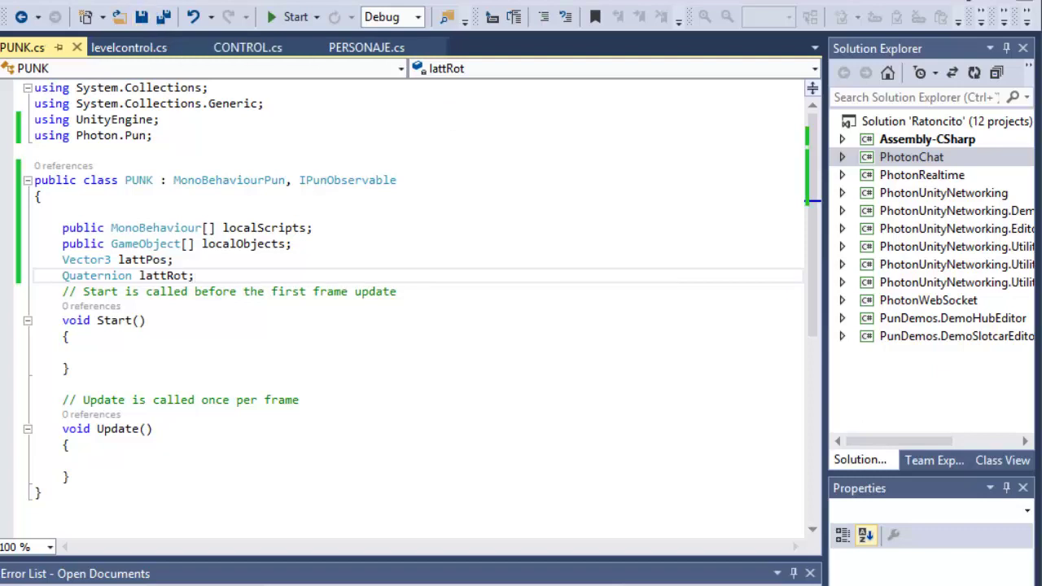
# - Paste the local-versus-remote player check into Start()
pyautogui.click(133, 348)
pyautogui.click(125, 336)
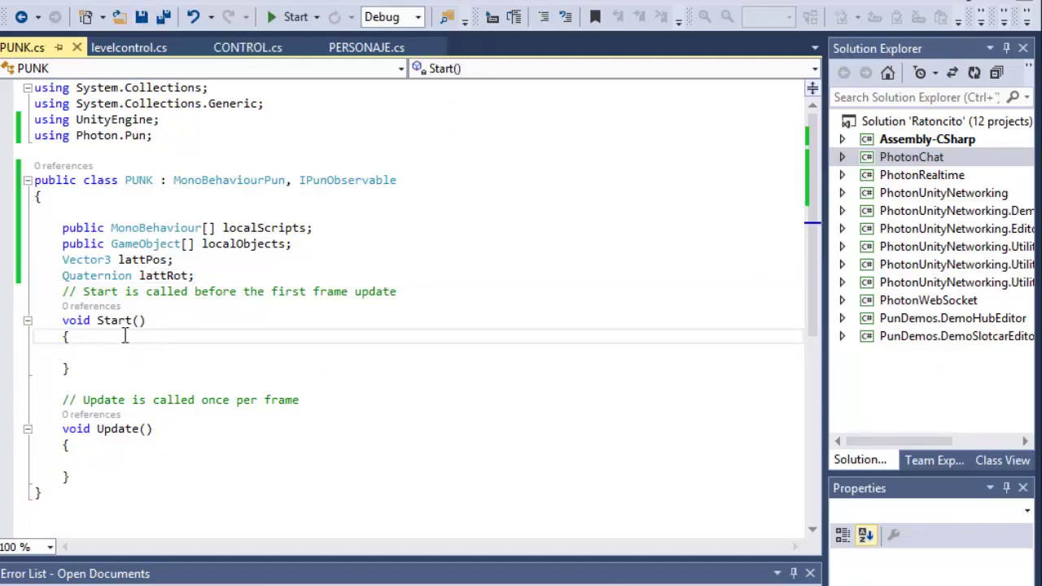
pyautogui.press('Return')
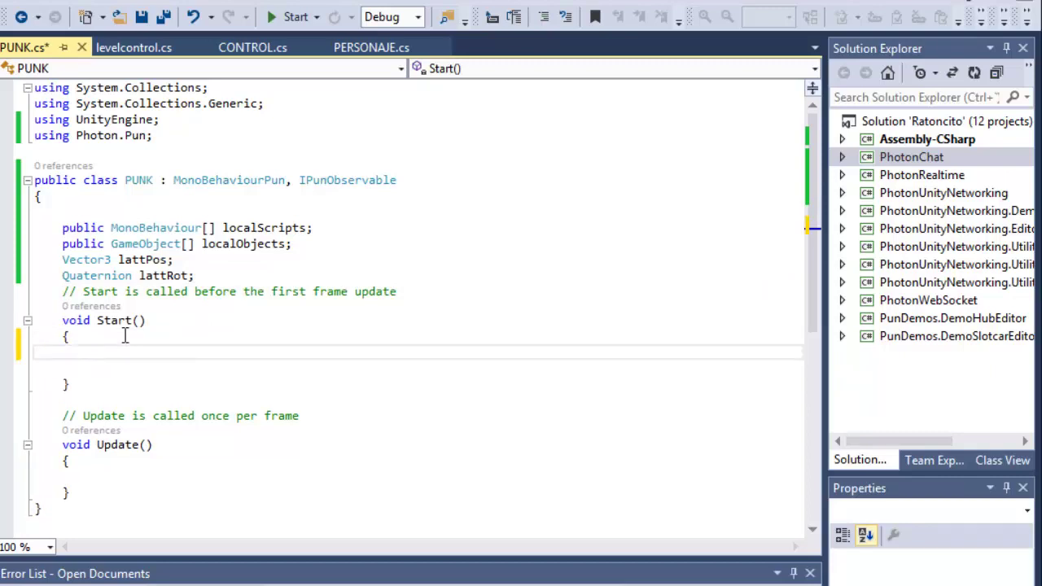
pyautogui.hotkey('ctrl', 'v')
# - Close Start's remote-player branch with braces and paste the OnPhotonSerializeView method below
pyautogui.scroll(-3, 186, 401)
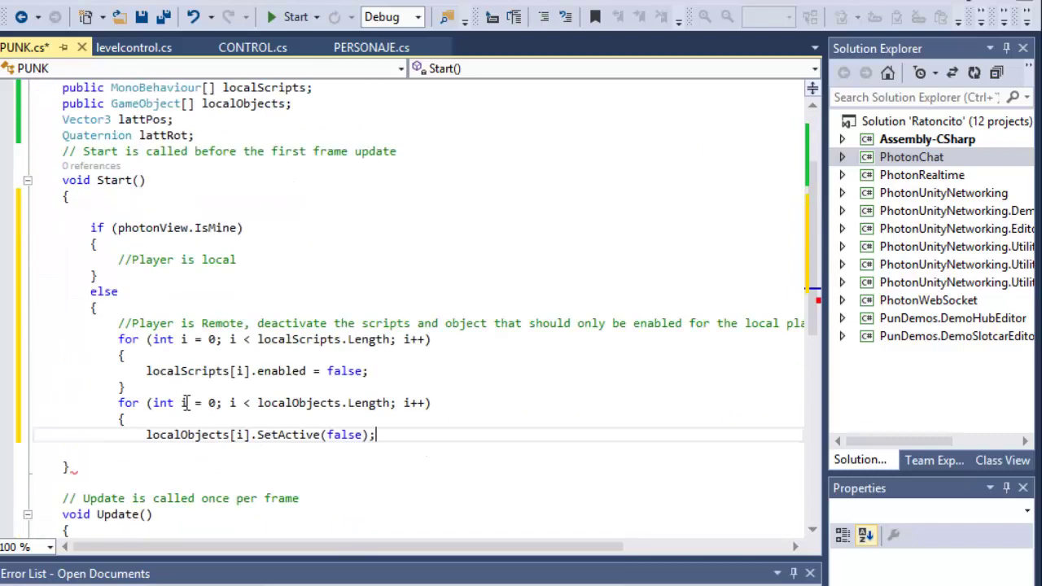
pyautogui.click(145, 22)
pyautogui.press('Return')
pyautogui.write('}')
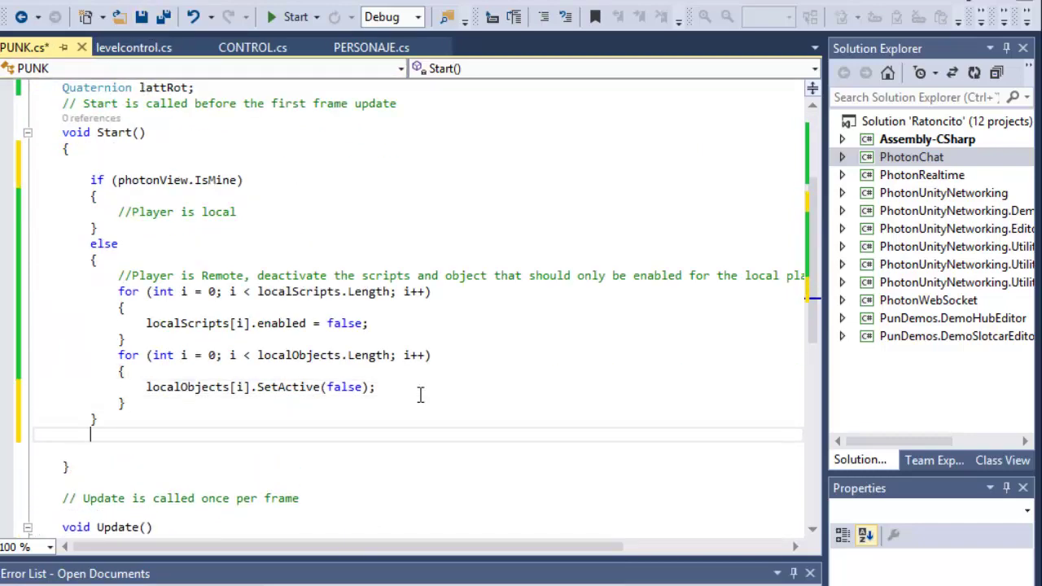
pyautogui.write('     } }')
pyautogui.scroll(-2, 420, 395)
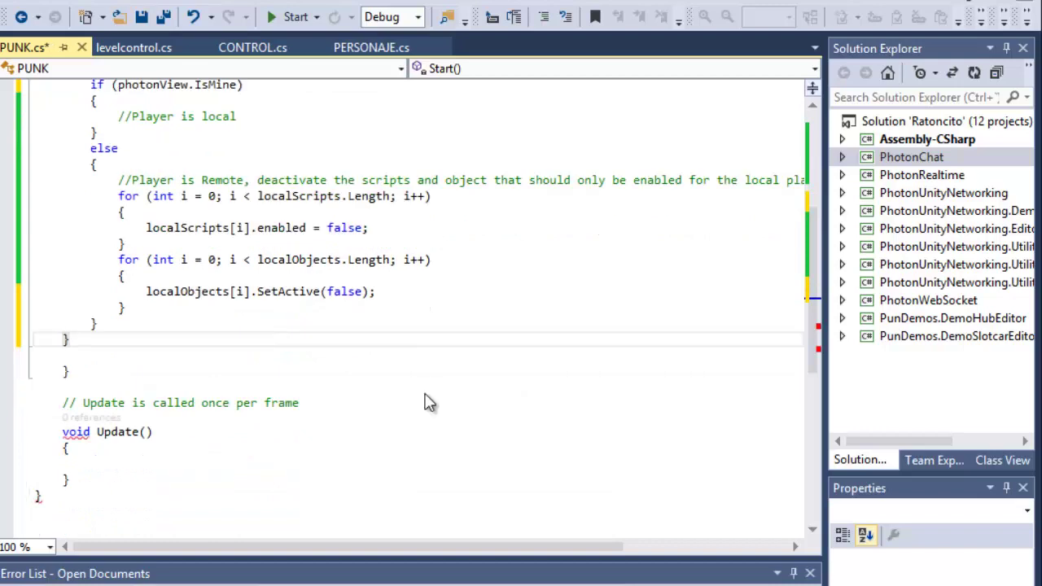
pyautogui.press('Return')
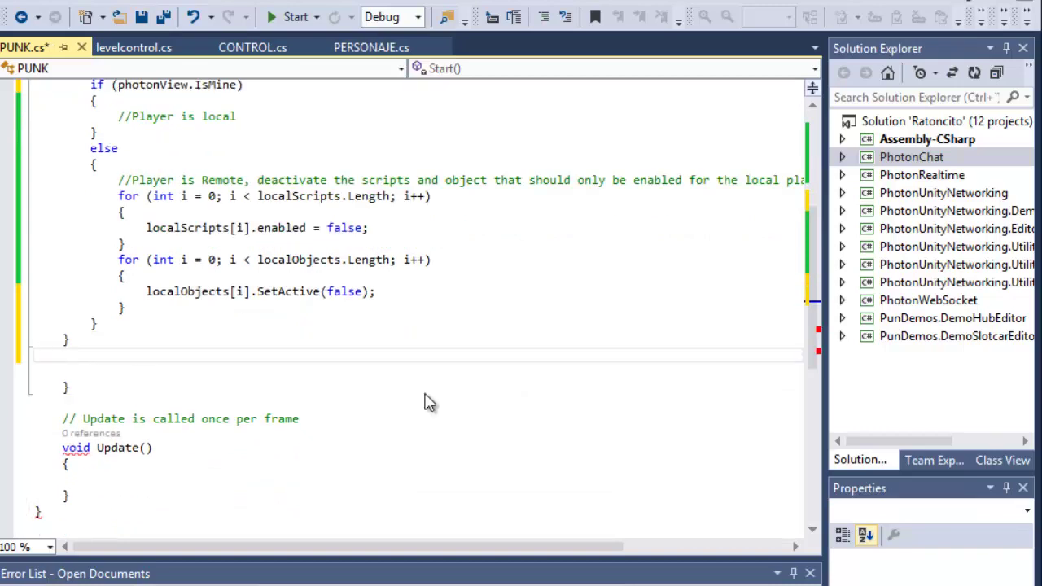
pyautogui.write('public void OnPhotonSerializeView(PhotonStream stream, PhotonMessageInfo info)     {         if (stream.IsWriting)         {             stream.SendNext(transform.position);             stream.SendNext(transform.rotation);         }         else         {             lattPos = (Vector3)stream.ReceiveNext();             lattRot = (Quaternion)stream.ReceiveNext();         }     }')
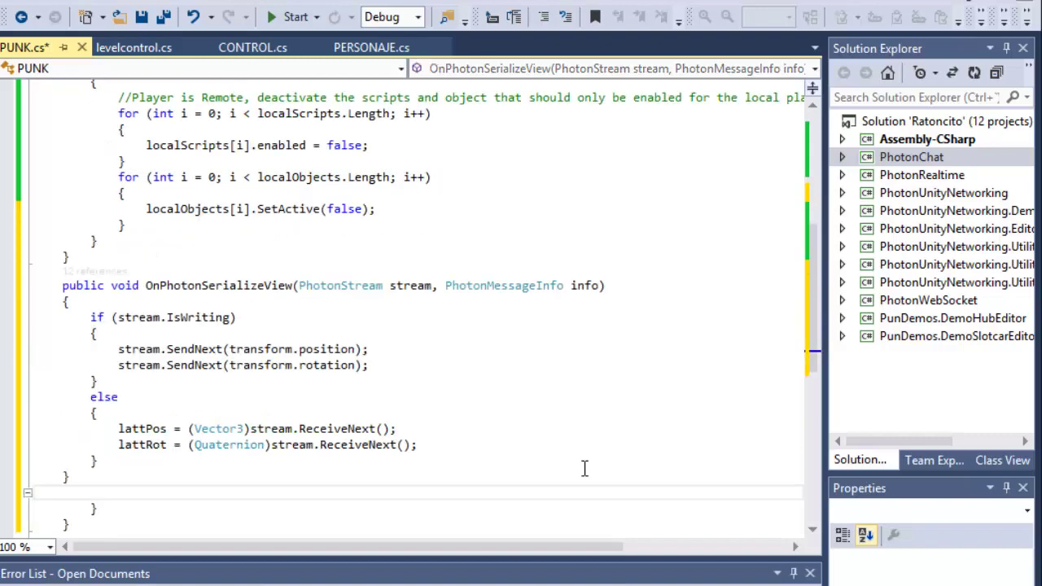
# - Delete the leftover brace and blank lines in PUNK.cs and save the script
pyautogui.scroll(-2, 439, 461)
pyautogui.moveTo(109, 461); pyautogui.dragTo(64, 411)
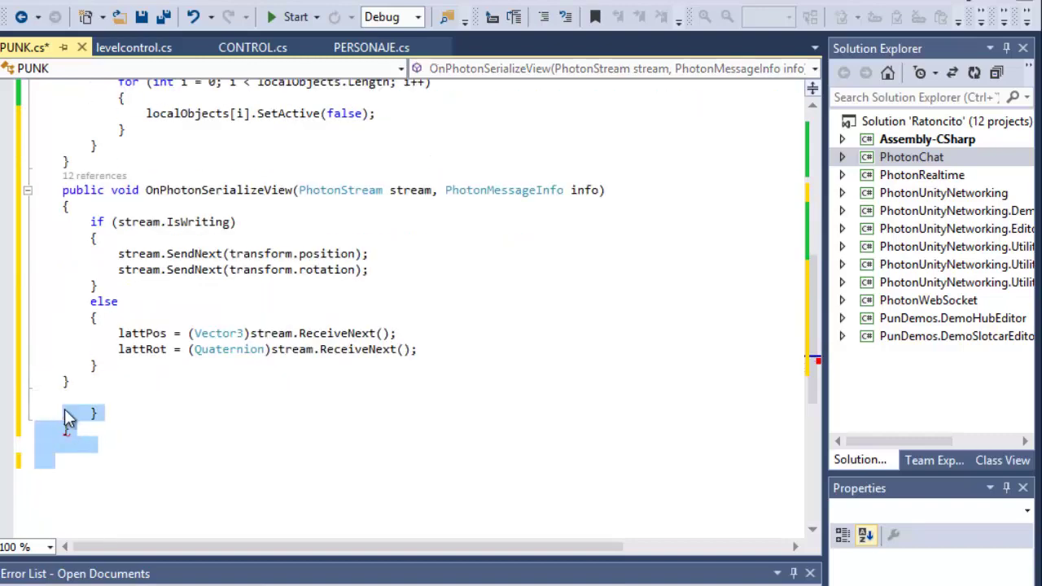
pyautogui.press('Delete')
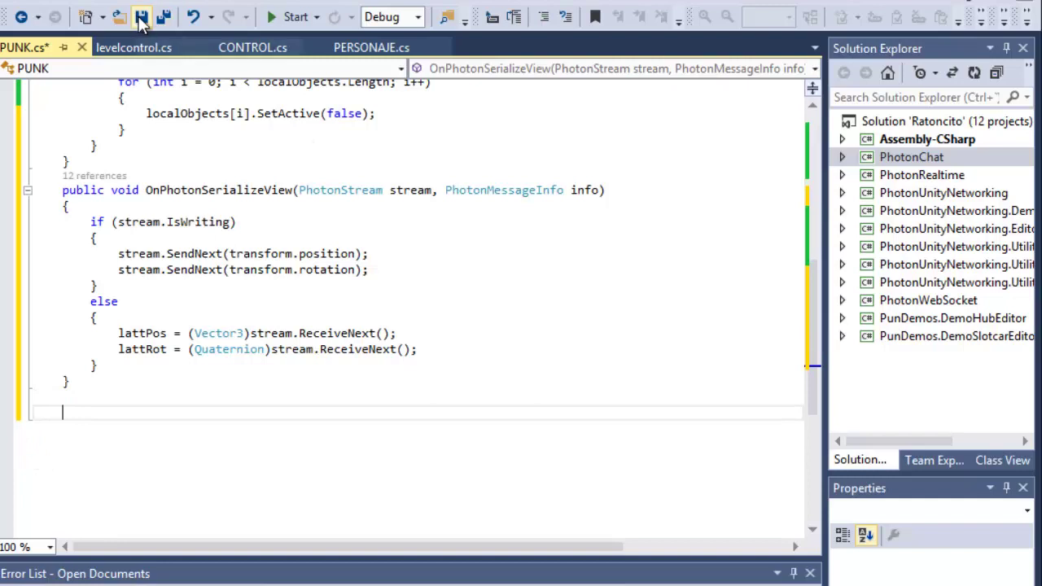
pyautogui.click(140, 18)
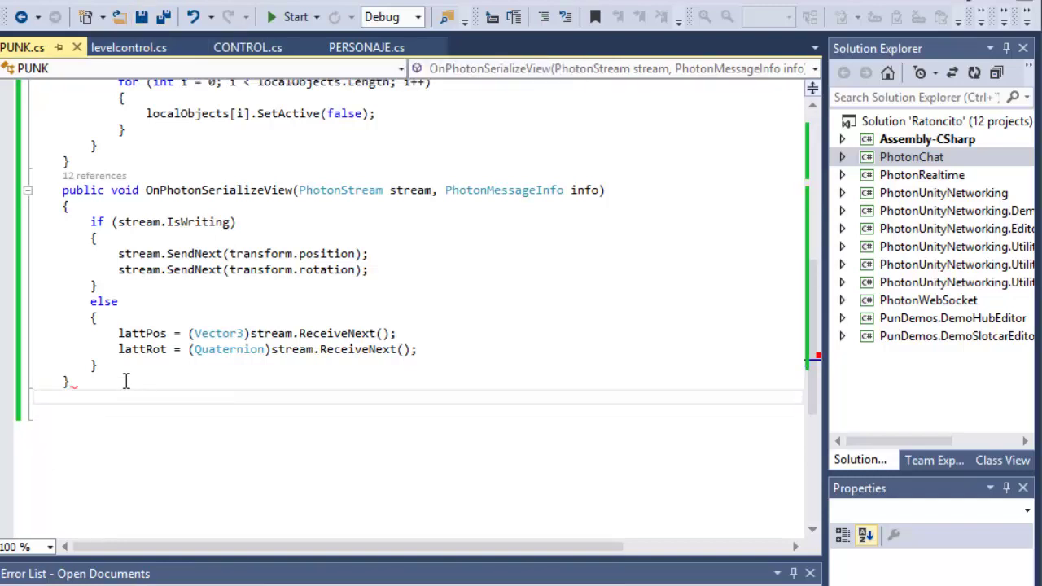
# - Paste an Update method that lerps remote players toward lattPos and lattRot, close the class, and save
pyautogui.press('BackSpace')
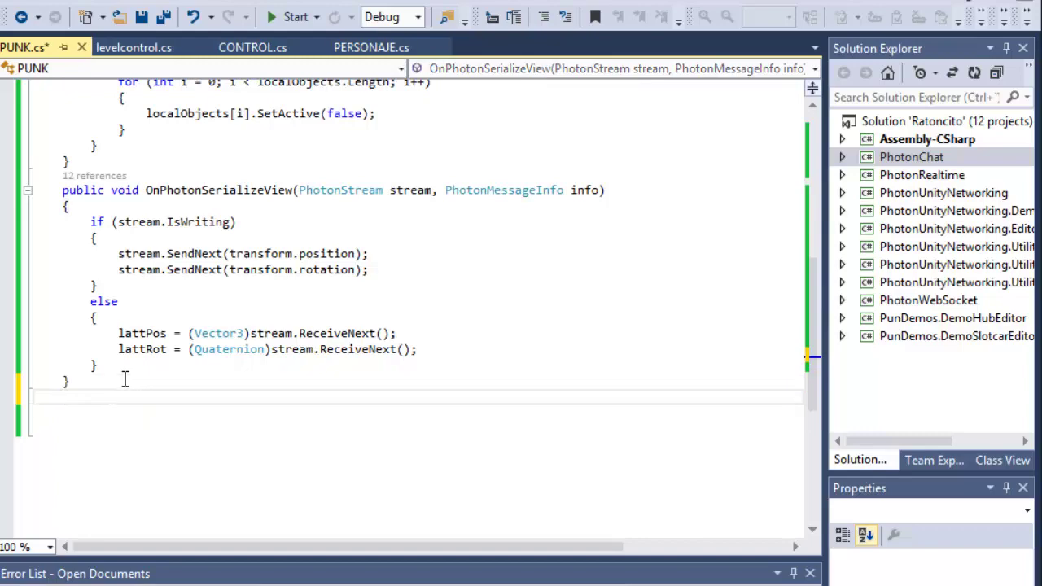
pyautogui.write('void Update() {     if (!photonView.IsMine)     {         transform.position = Vector3.Lerp(transform.position, lattPos, Time.deltaTime * 5);         transform.rotation = Quaternion.Lerp(transform.rotation, lattRot, Time.deltaTime * 5);     } }')
pyautogui.scroll(-3, 372, 517)
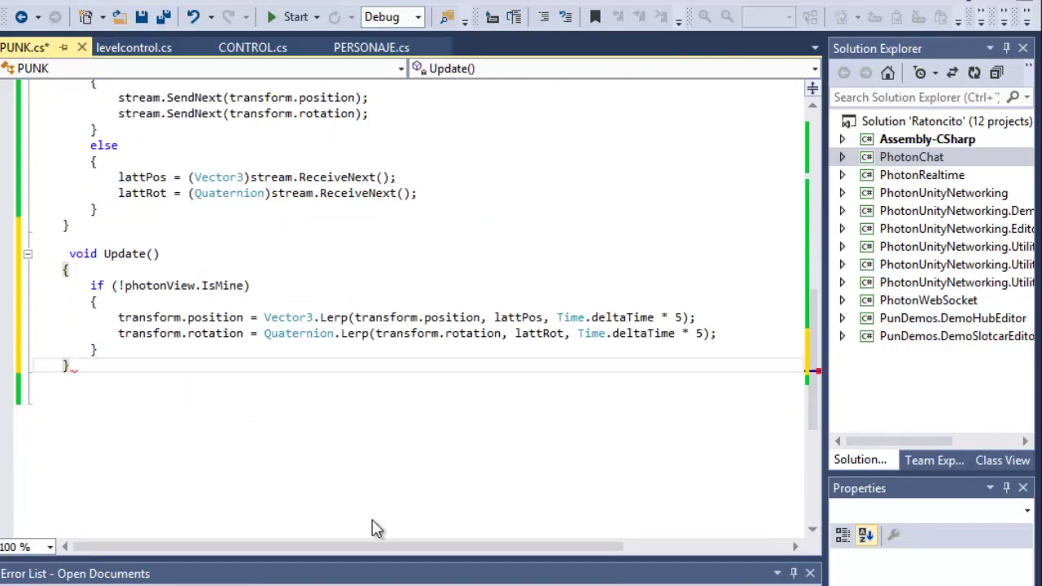
pyautogui.press('Return')
pyautogui.write('}')
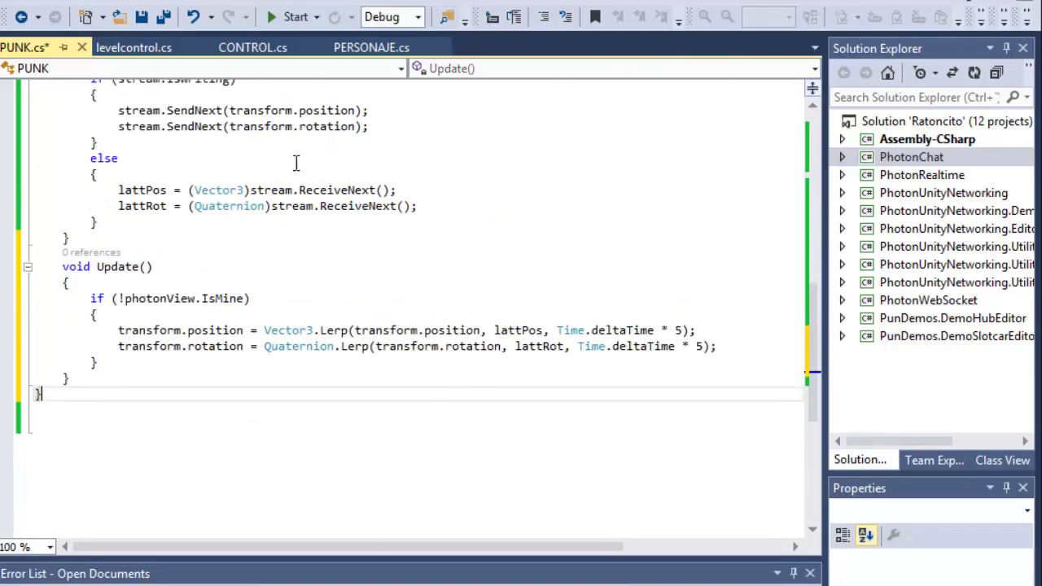
pyautogui.click(142, 17)
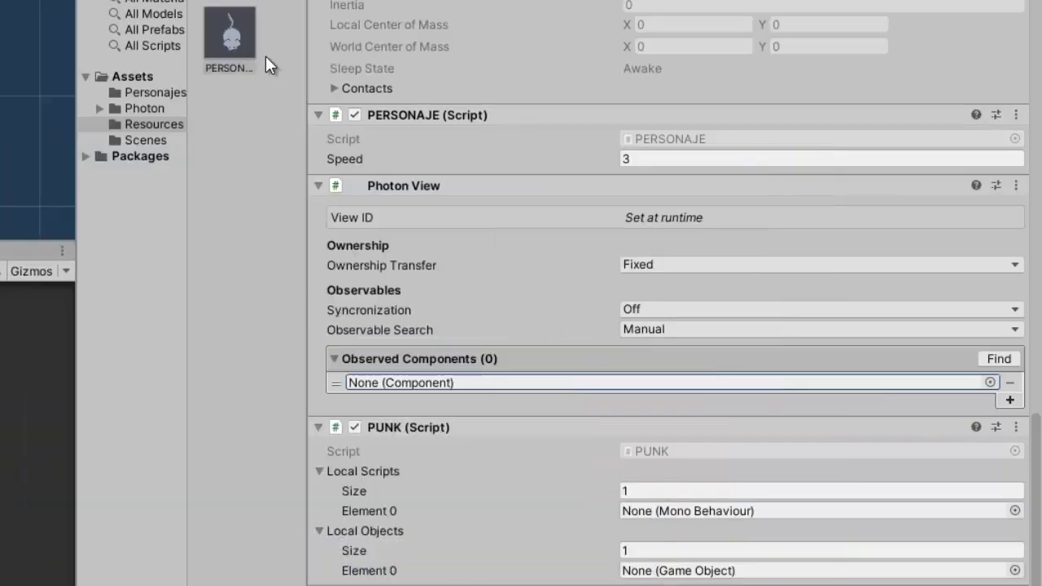
# - On the PERSONAJE prefab, have Photon View observe PUNK, put PERSONAJE in Local Scripts, then save
pyautogui.click(236, 44)
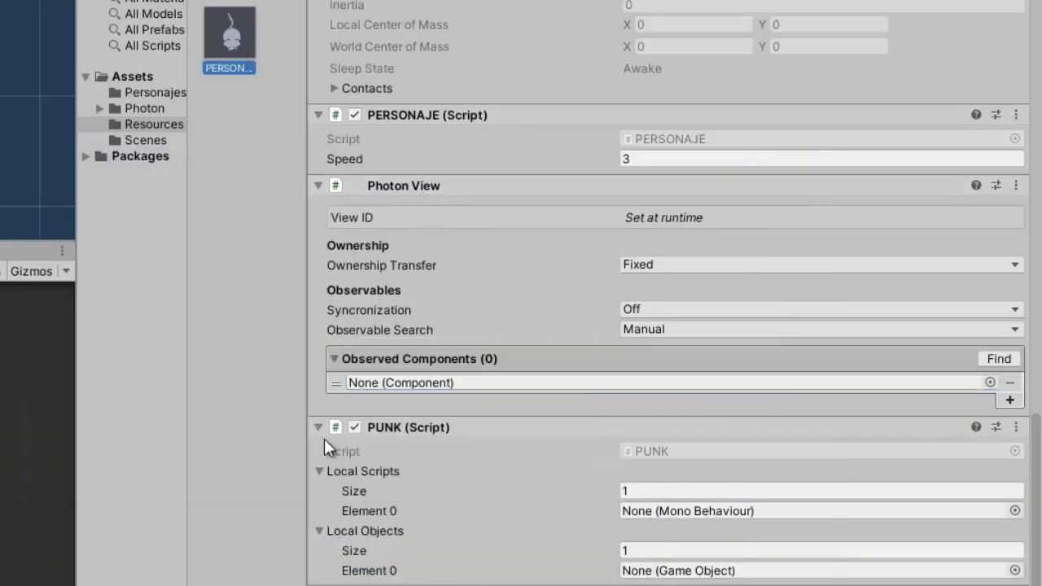
pyautogui.moveTo(378, 427); pyautogui.dragTo(409, 383)
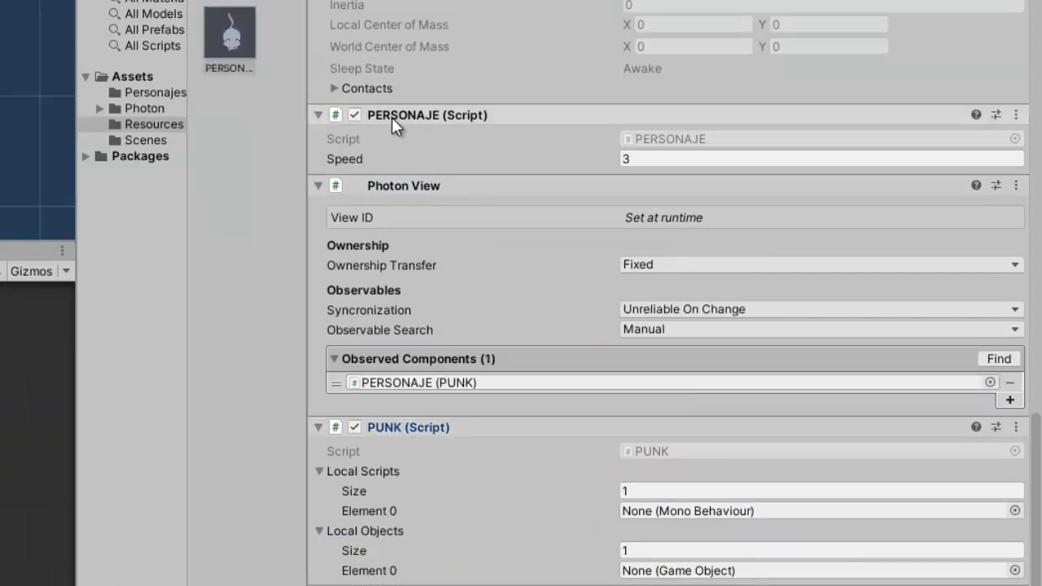
pyautogui.moveTo(392, 118); pyautogui.dragTo(652, 513)
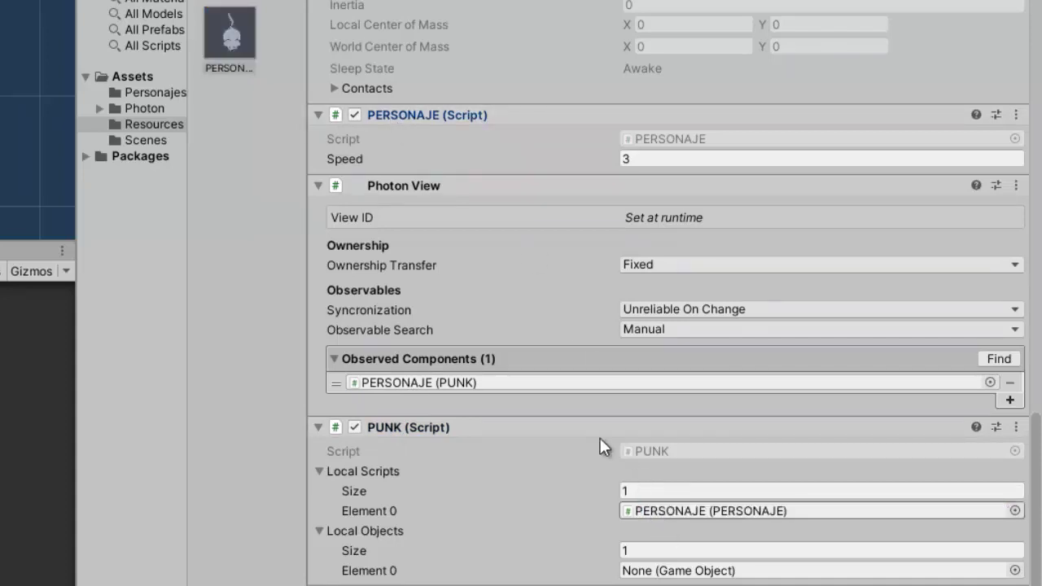
pyautogui.moveTo(413, 428); pyautogui.dragTo(412, 379)
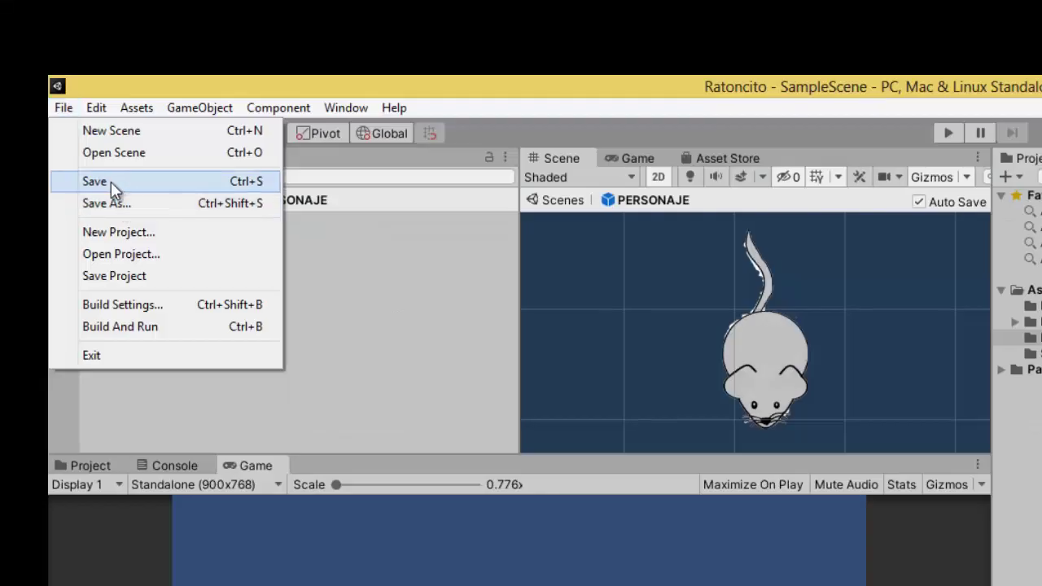
pyautogui.click(111, 182)
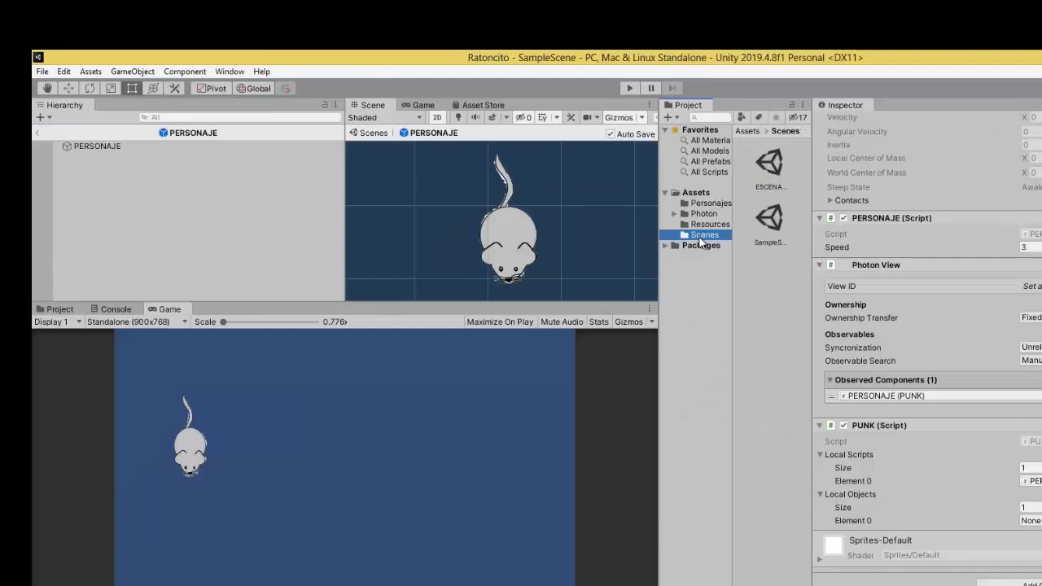
# - Open the ESCENAPRINCIPAL scene, build and run the standalone player, and start Play mode in the editor
pyautogui.doubleClick(771, 220)
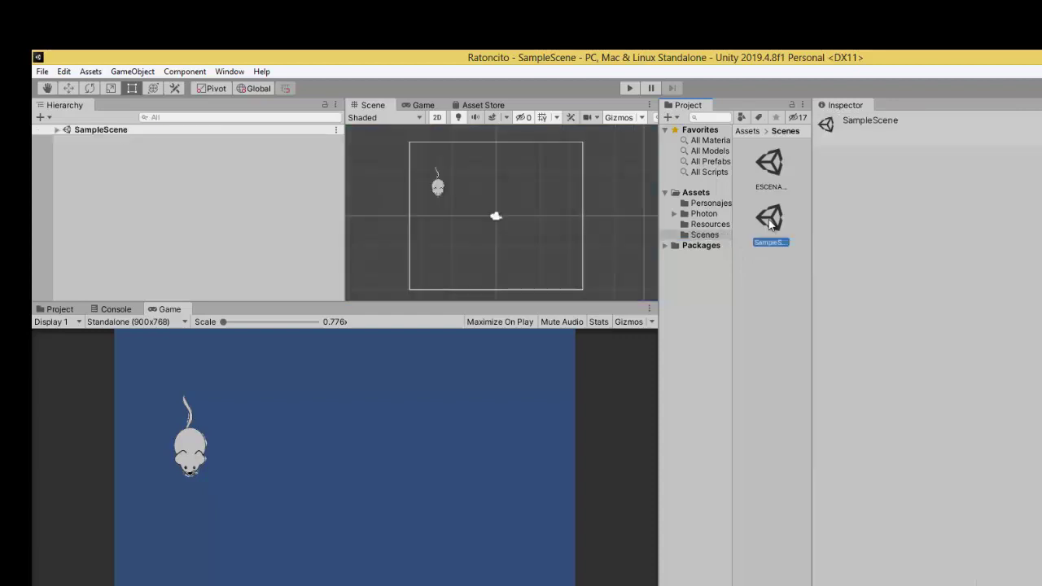
pyautogui.doubleClick(767, 181)
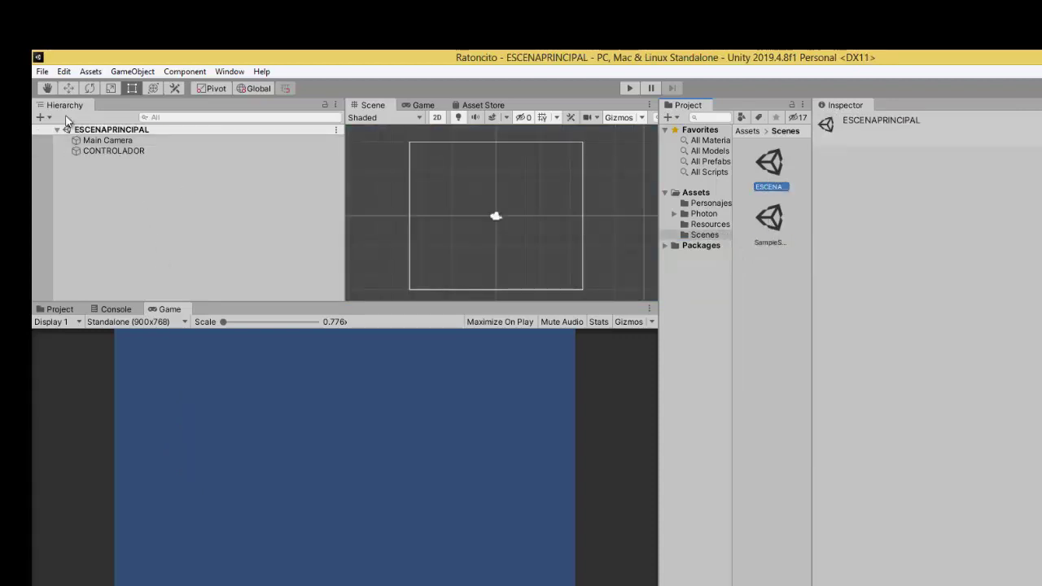
pyautogui.click(41, 72)
pyautogui.click(110, 217)
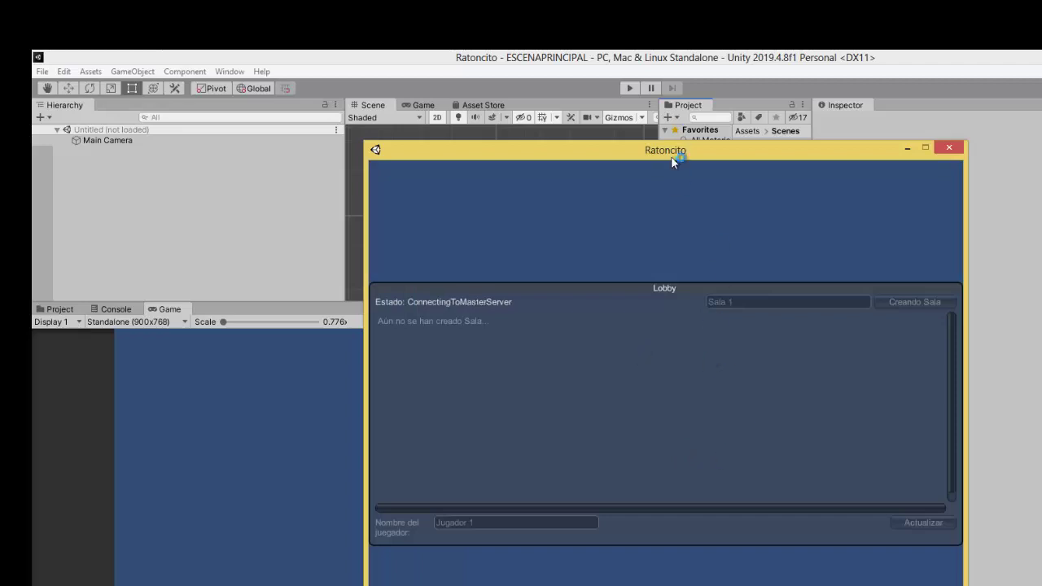
pyautogui.click(630, 87)
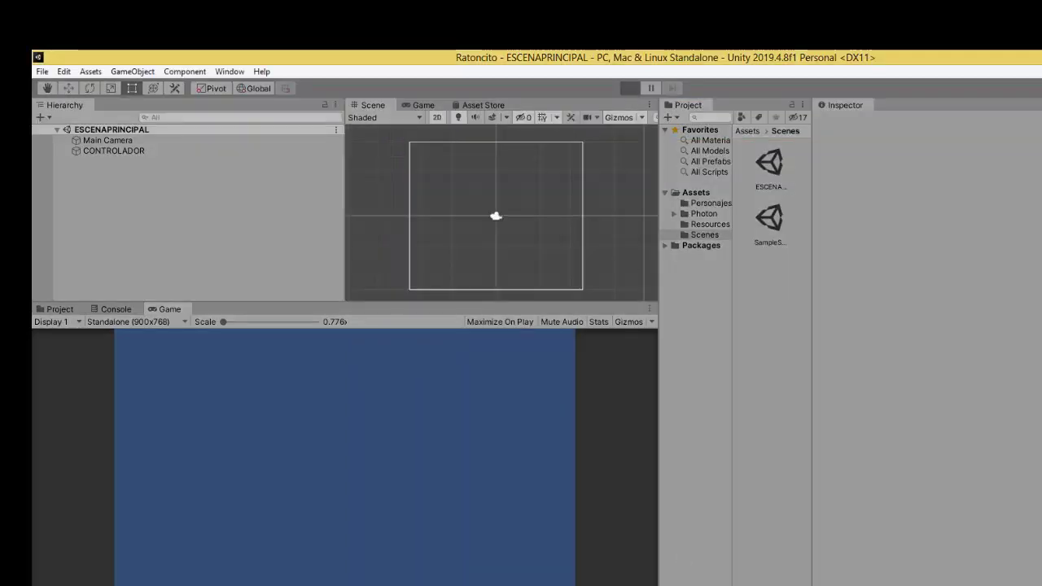
# - In the Ratoncito build, create room Sala 1 and move the build window aside
pyautogui.hotkey('alt', 'Tab')
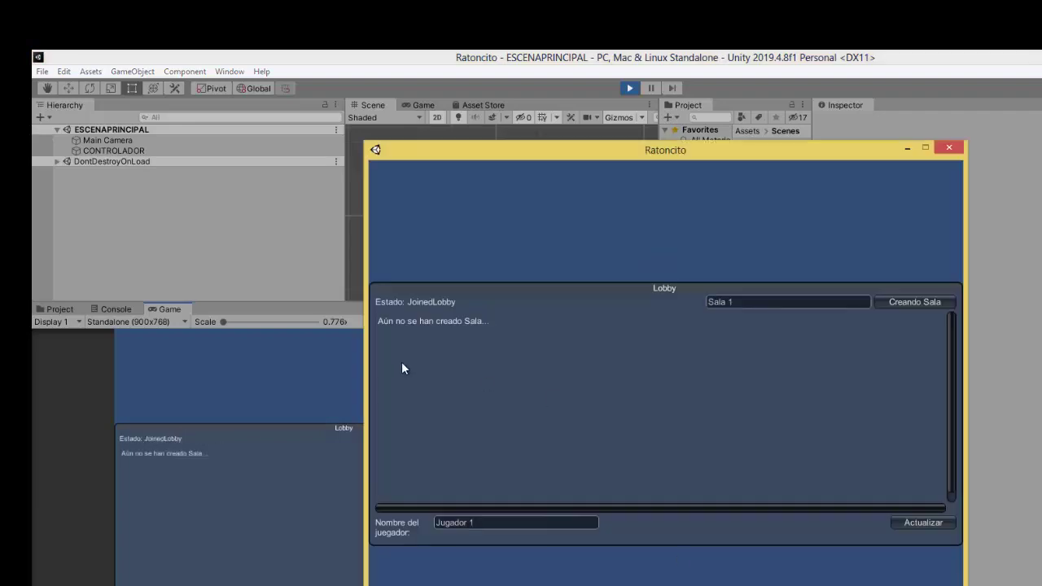
pyautogui.click(742, 300)
pyautogui.click(545, 523)
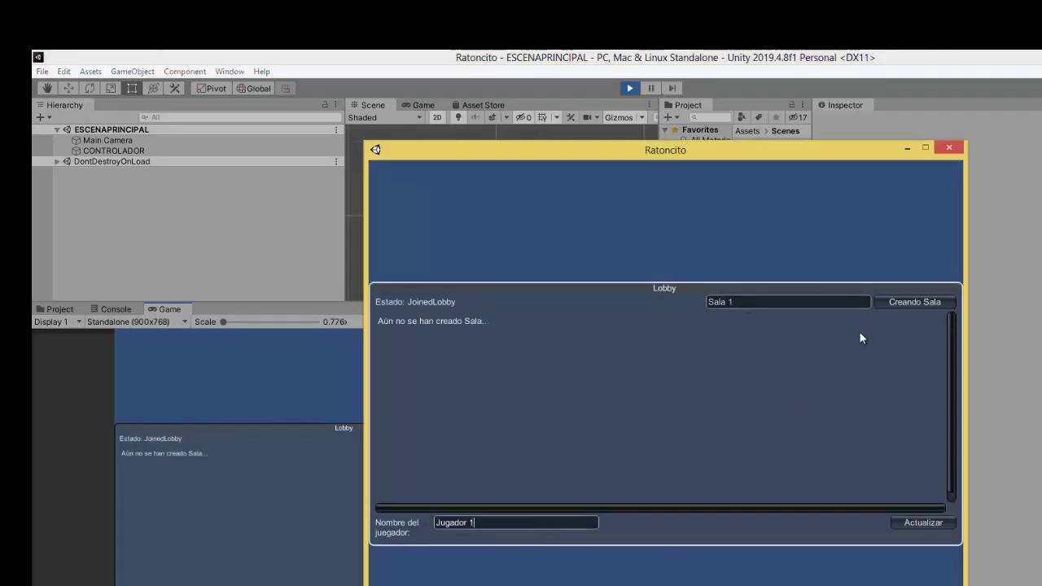
pyautogui.click(899, 300)
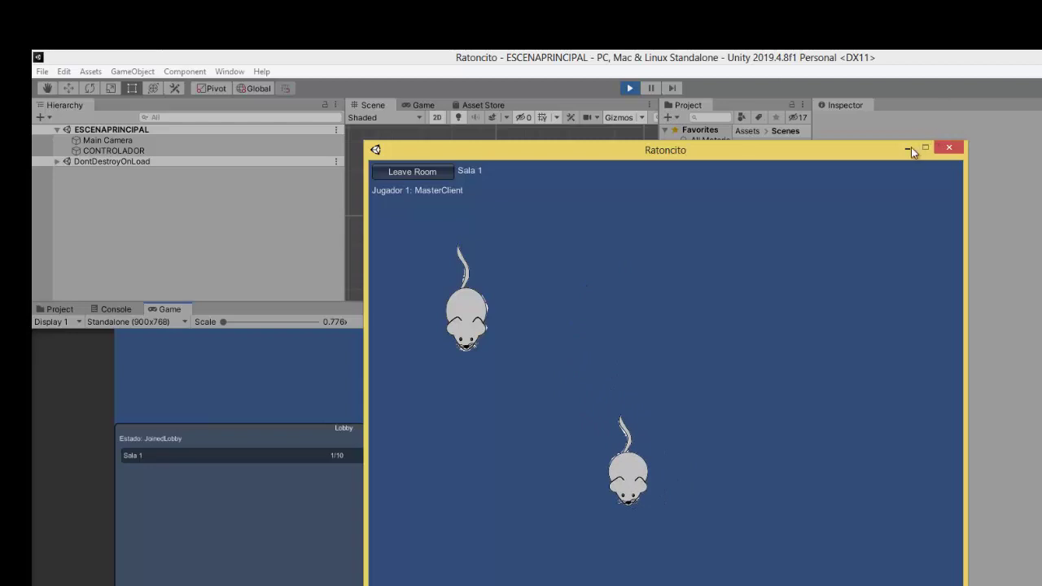
pyautogui.moveTo(902, 152); pyautogui.dragTo(1041, 144)
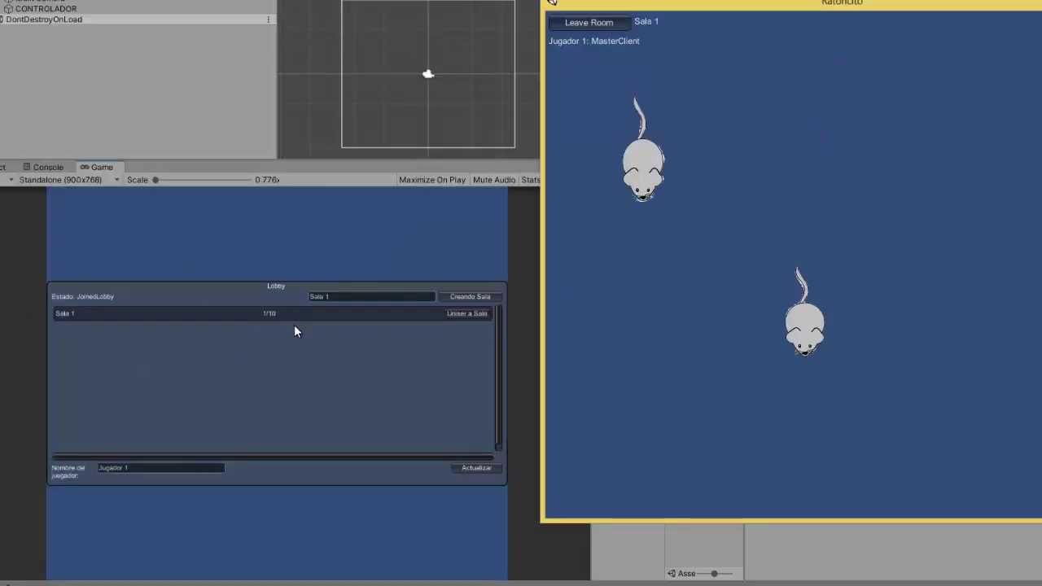
# - Join Sala 1 from the editor's Game view as the second player
pyautogui.click(331, 298)
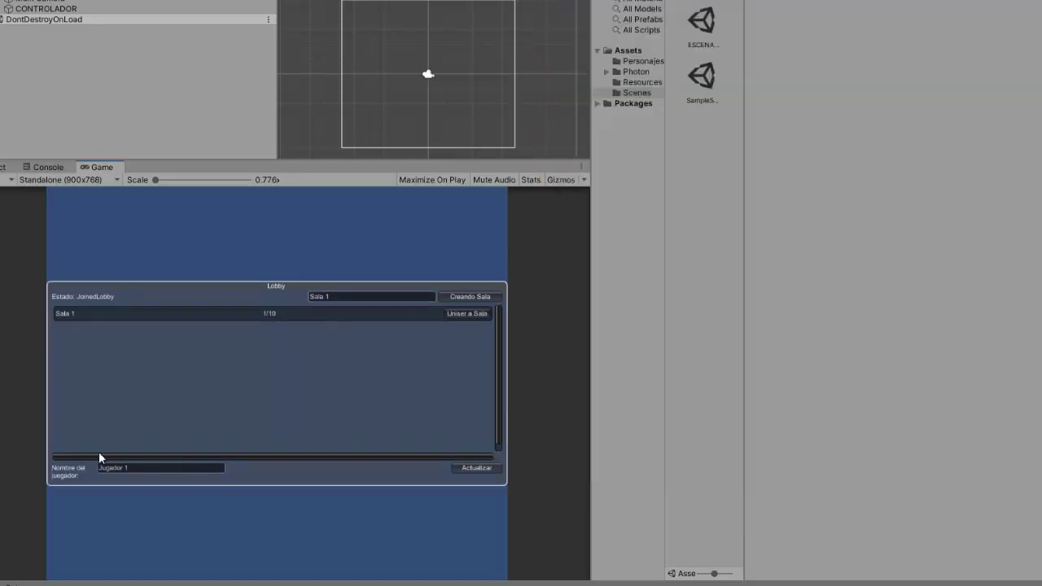
pyautogui.click(156, 466)
pyautogui.write('2')
pyautogui.hotkey('alt', 'Tab')
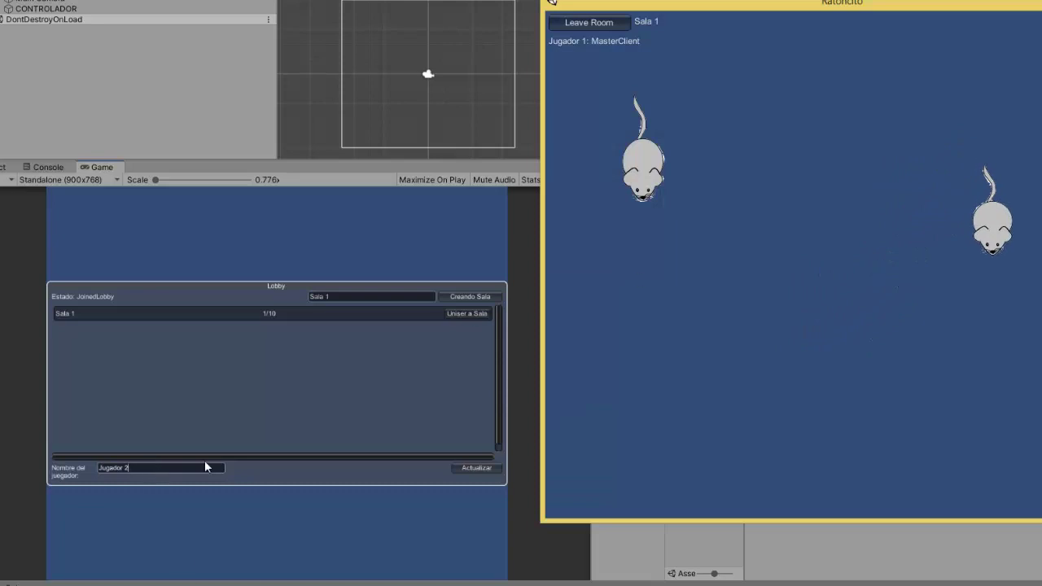
pyautogui.click(466, 314)
pyautogui.click(467, 313)
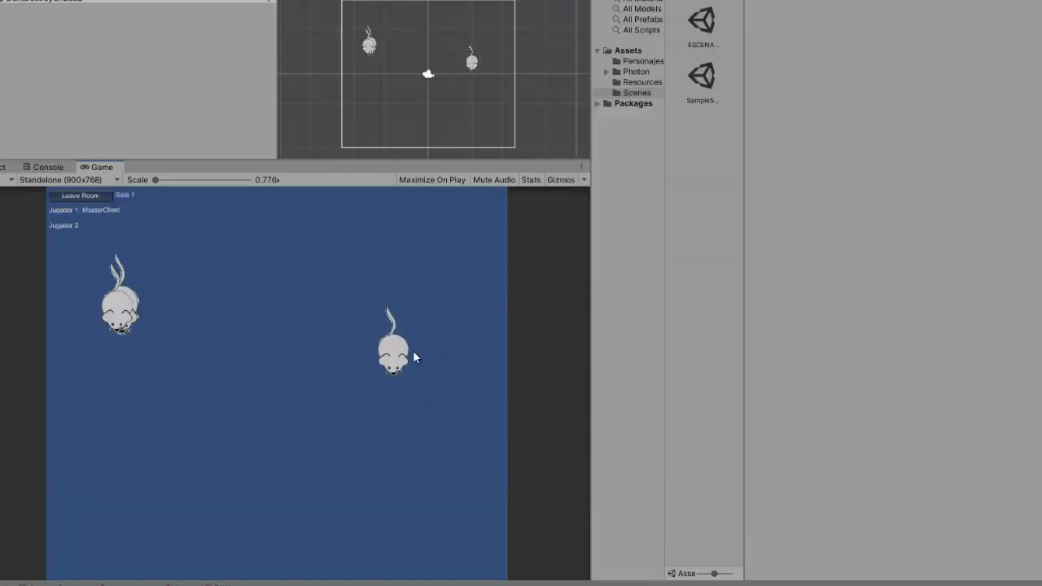
# - Steer the mice in the editor and build windows to check their movements stay in sync
pyautogui.click(347, 366)
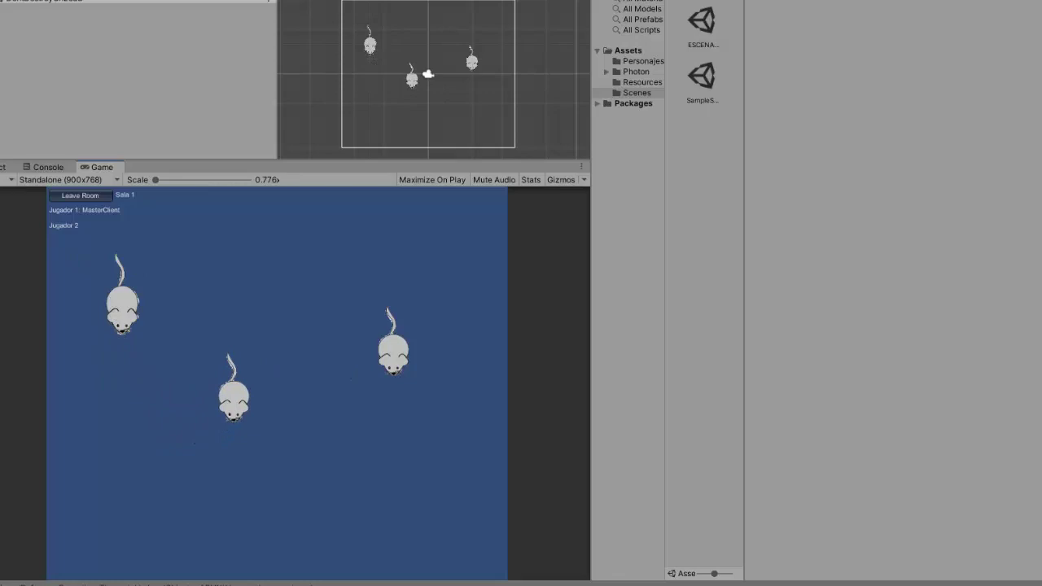
pyautogui.hotkey('alt', 'Tab')
pyautogui.click(751, 284)
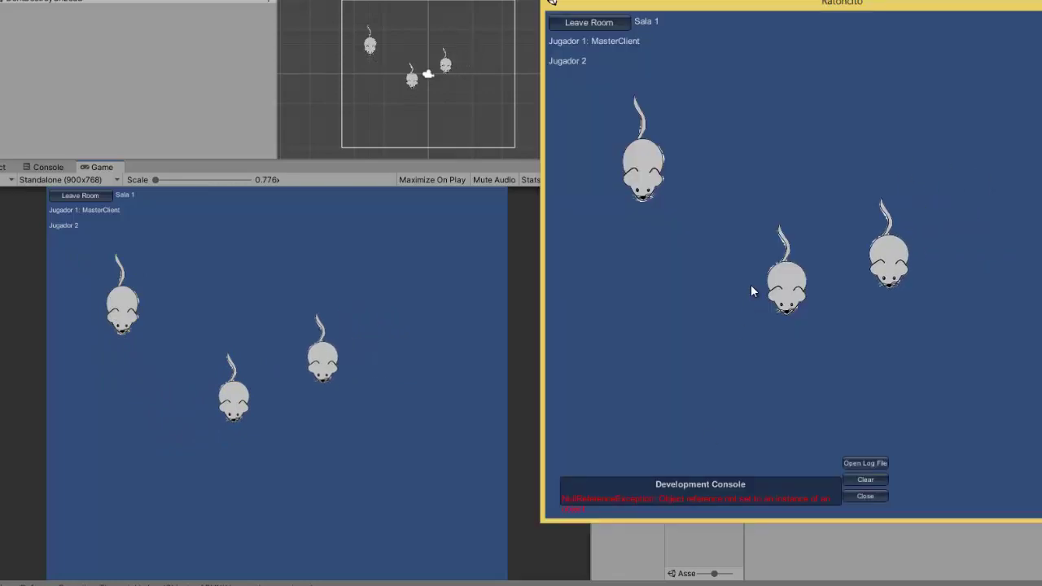
pyautogui.click(383, 471)
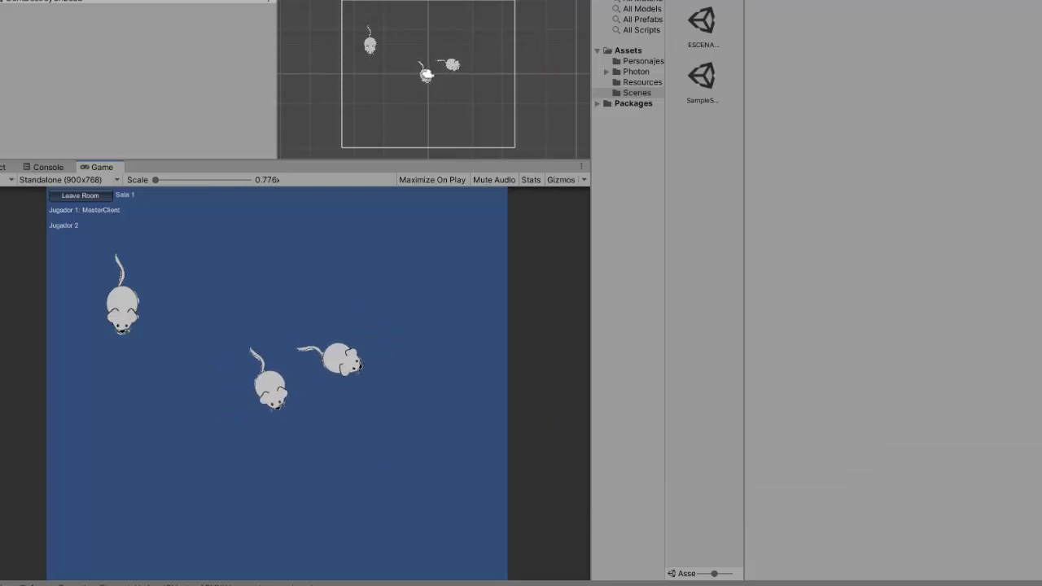
pyautogui.hotkey('alt', 'Tab')
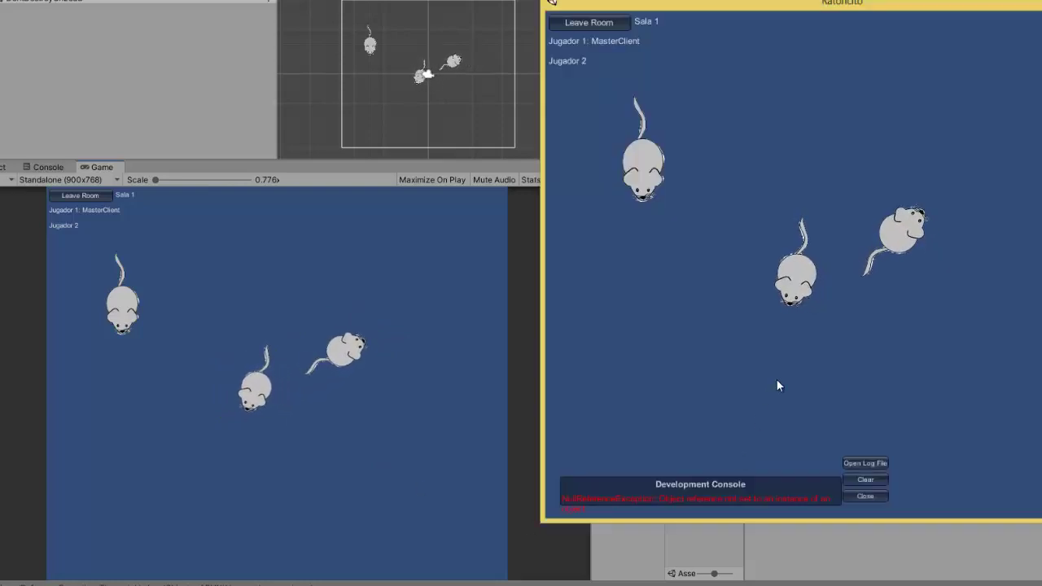